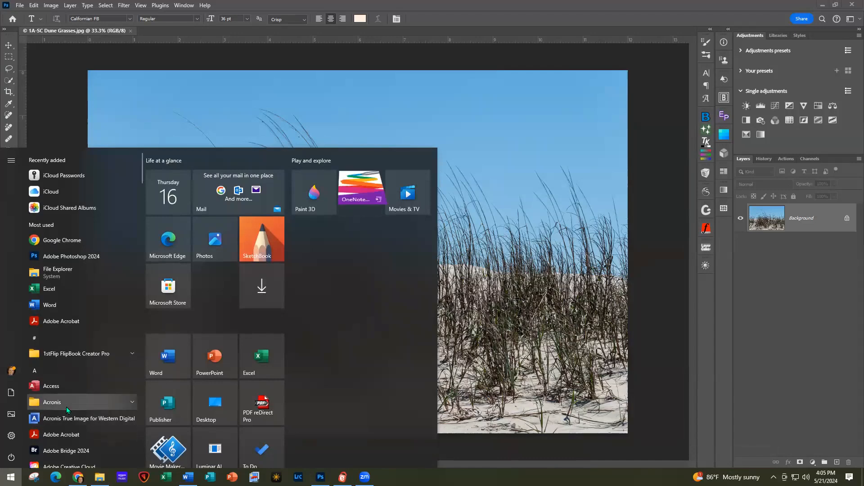
scroll(66, 408, down, 8)
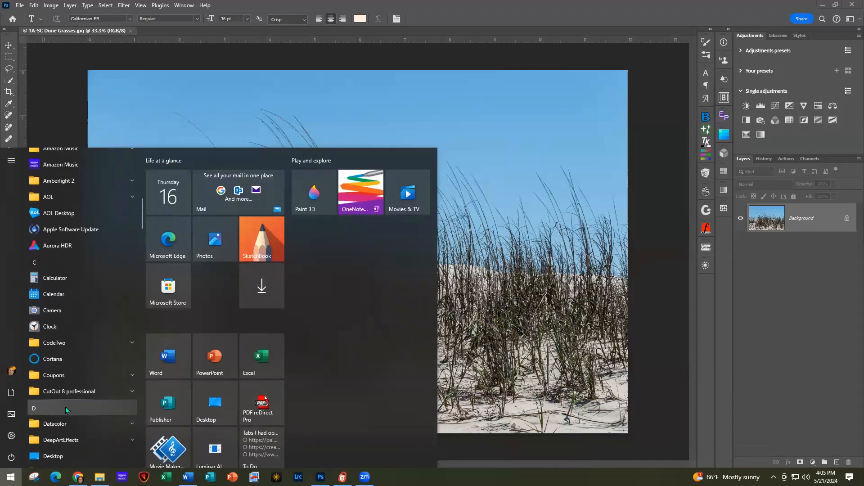
Start Nik 7 Color Efex from the DxO Nik Collection 7 Start-menu folder and bring it forward
click(102, 314)
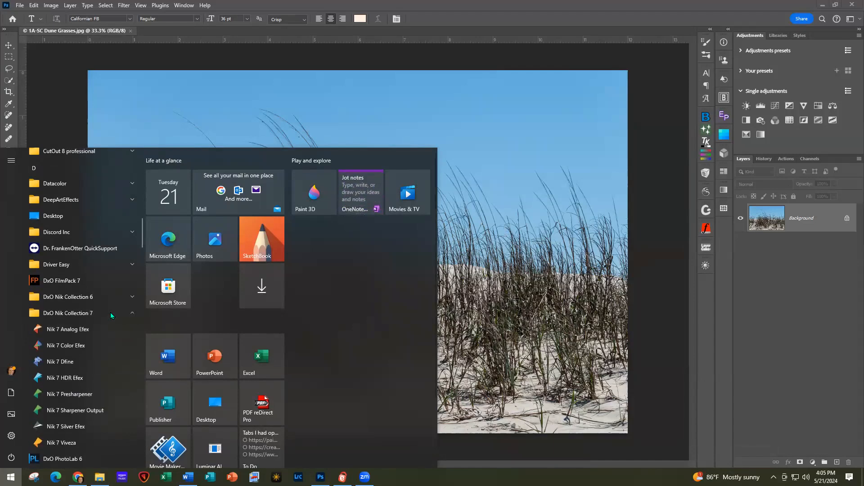
click(81, 345)
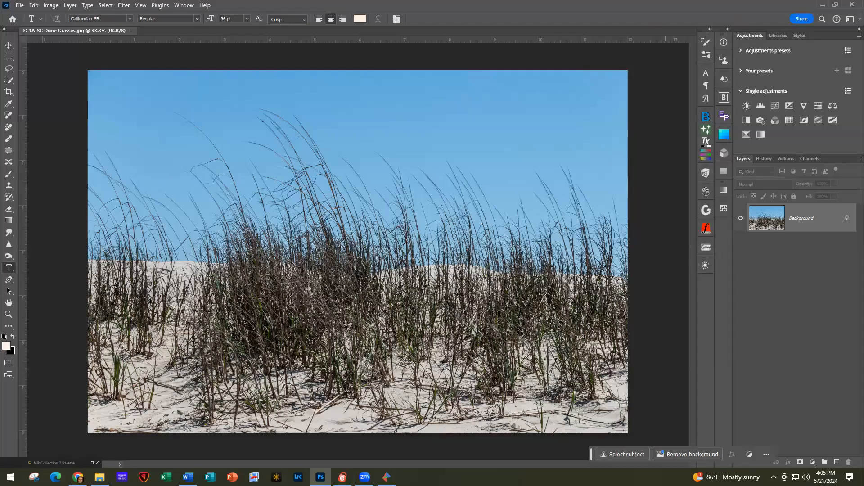
click(821, 4)
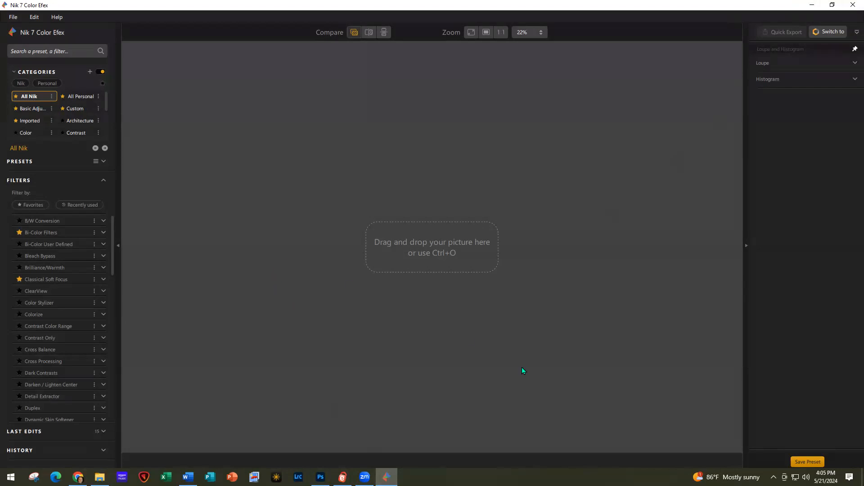
Close the empty standalone Color Efex and relaunch it on the dune-grass photo via Photoshop's Nik palette
click(852, 5)
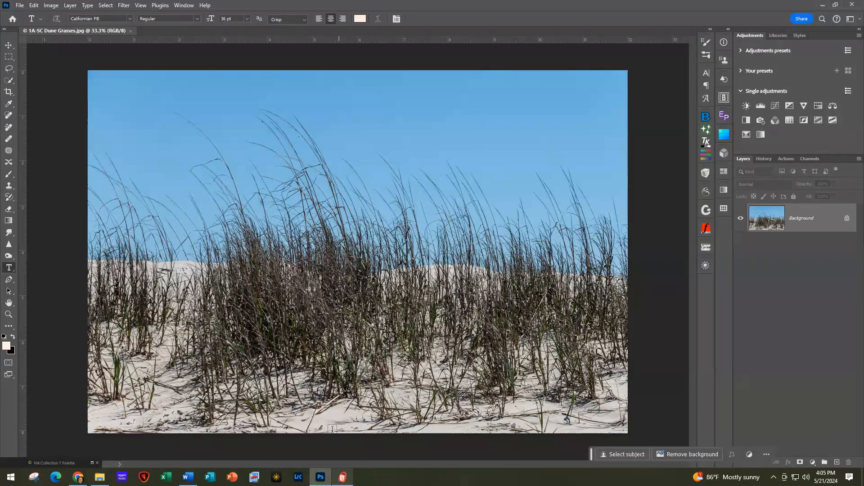
click(92, 462)
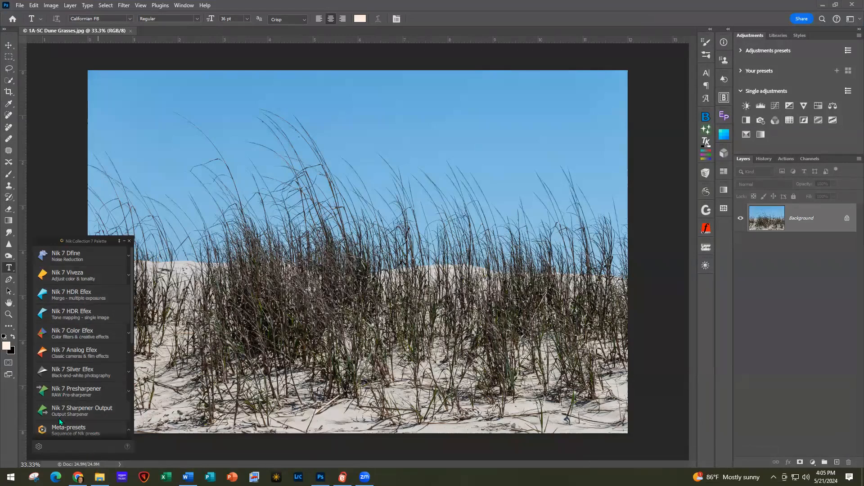
click(79, 334)
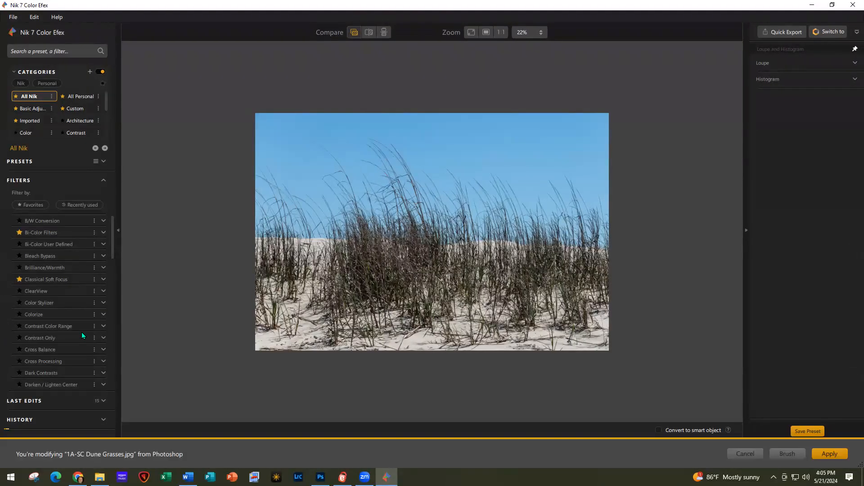
Add Bi-Color Filters with Green/Brown 2, 48% vertical shift, 57% opacity and 9% highlights
scroll(196, 358, up, 3)
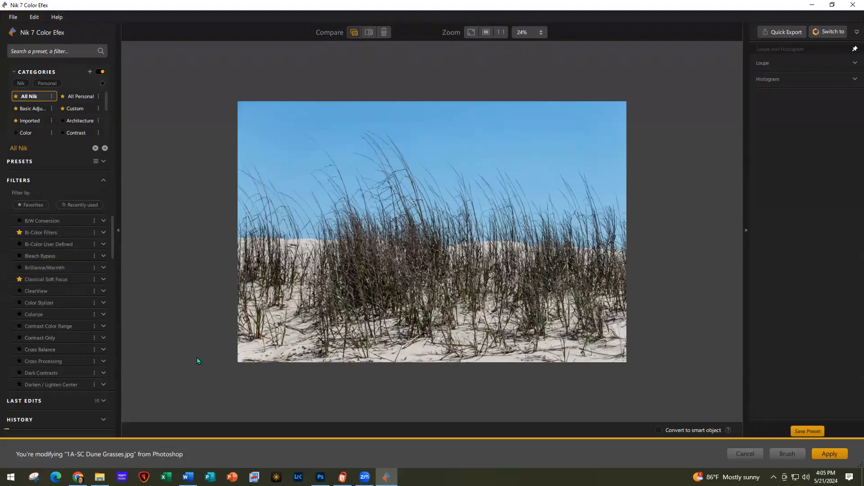
scroll(196, 360, up, 1)
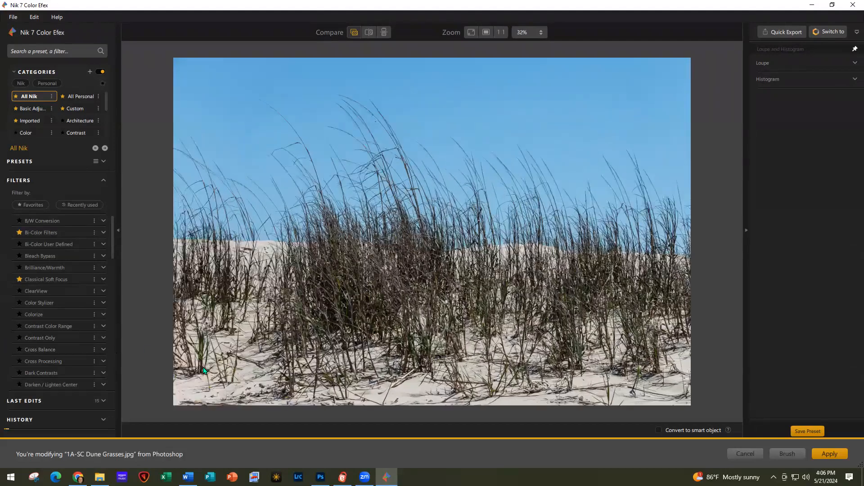
click(61, 232)
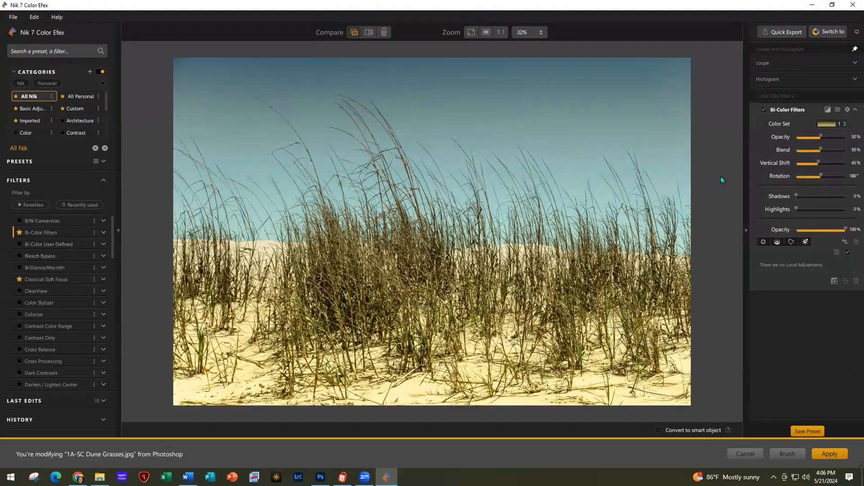
click(844, 122)
scroll(831, 188, down, 3)
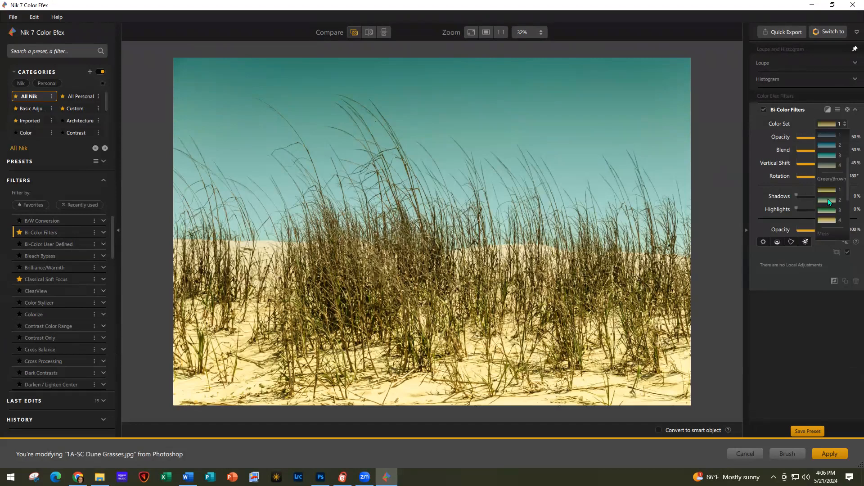
click(828, 199)
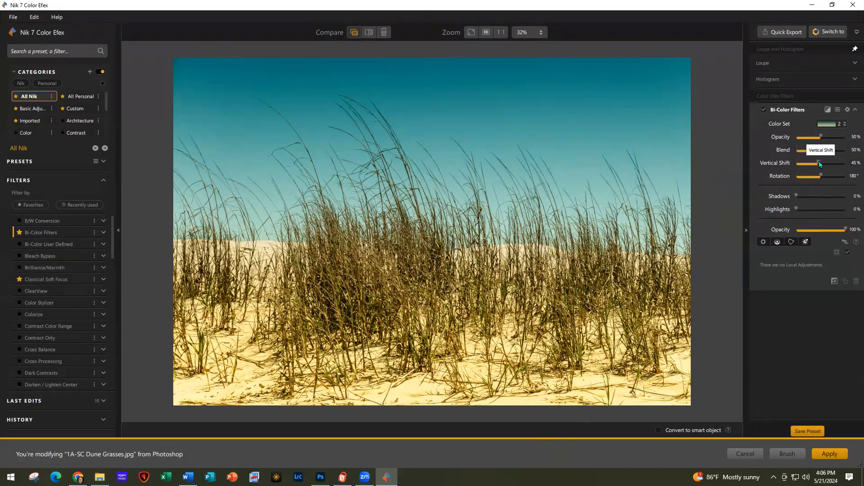
drag(819, 162, 820, 163)
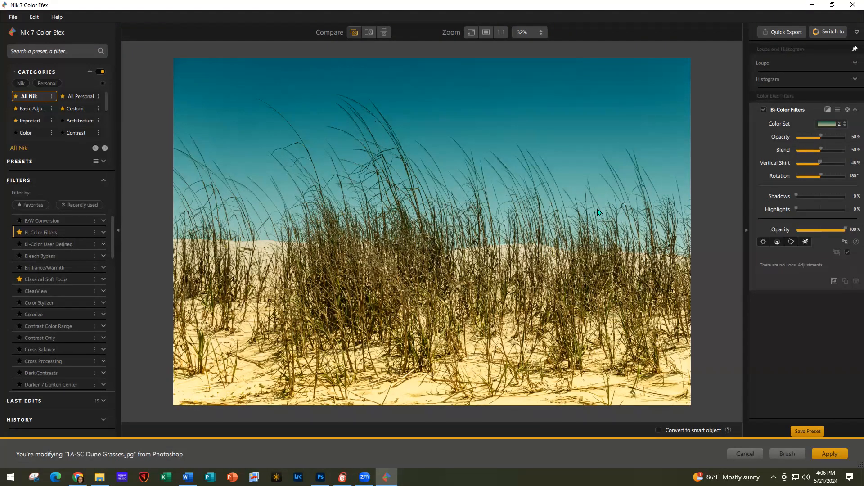
drag(822, 137, 825, 138)
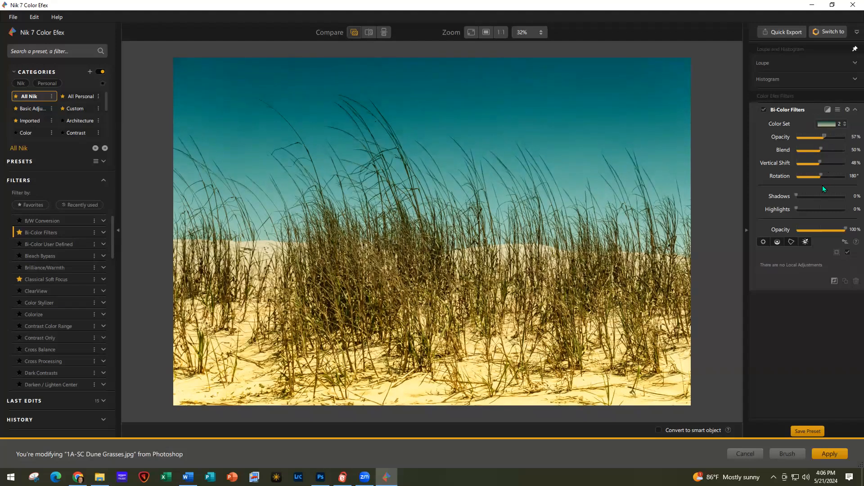
drag(801, 208, 806, 210)
Enable Convert to smart object and accept the Brush deactivation warning
click(659, 431)
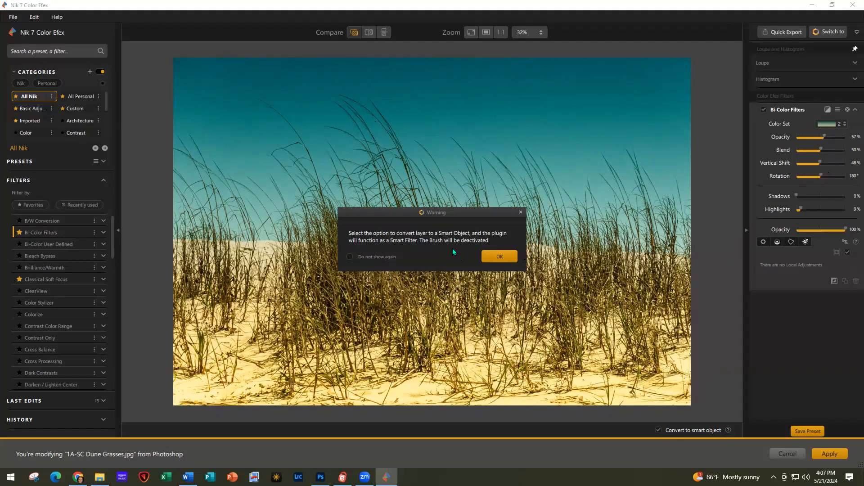
click(500, 259)
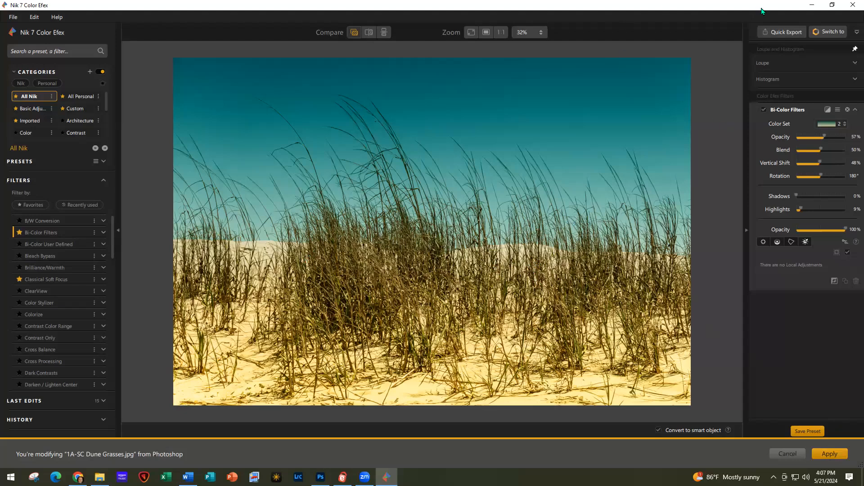
click(828, 34)
In Viveza, set highlights to −20% and shadows to 24%, then apply back to Photoshop
click(795, 79)
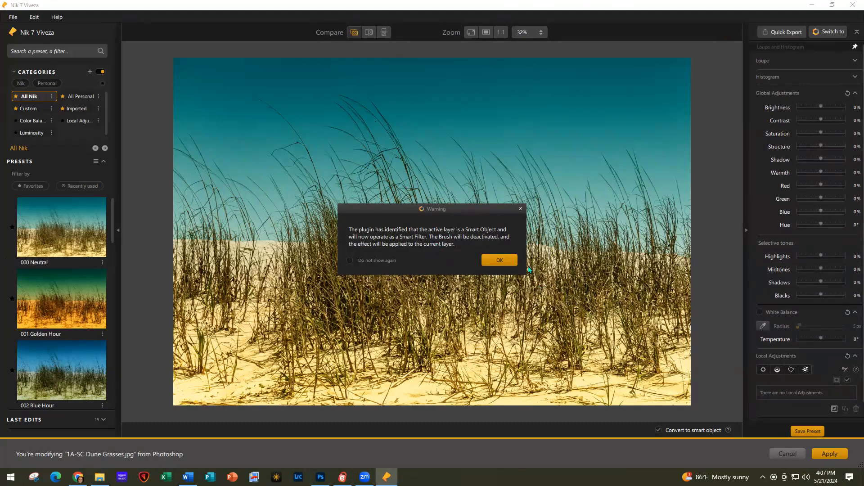
click(499, 261)
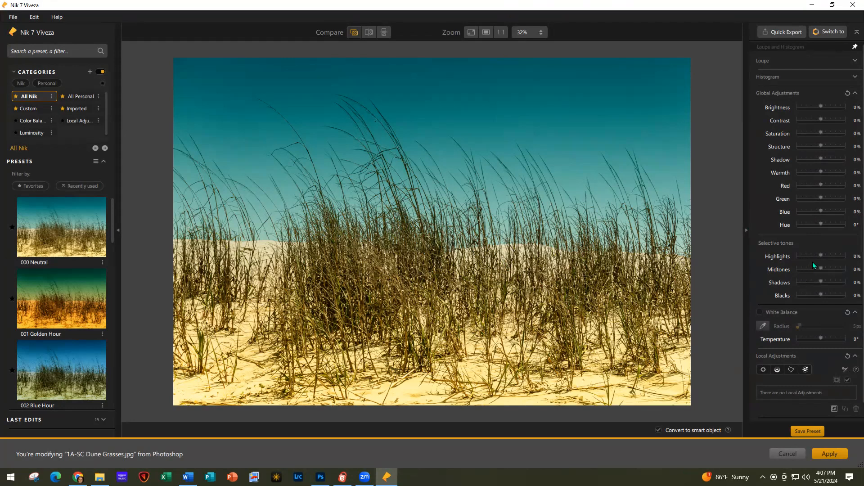
drag(820, 255, 818, 255)
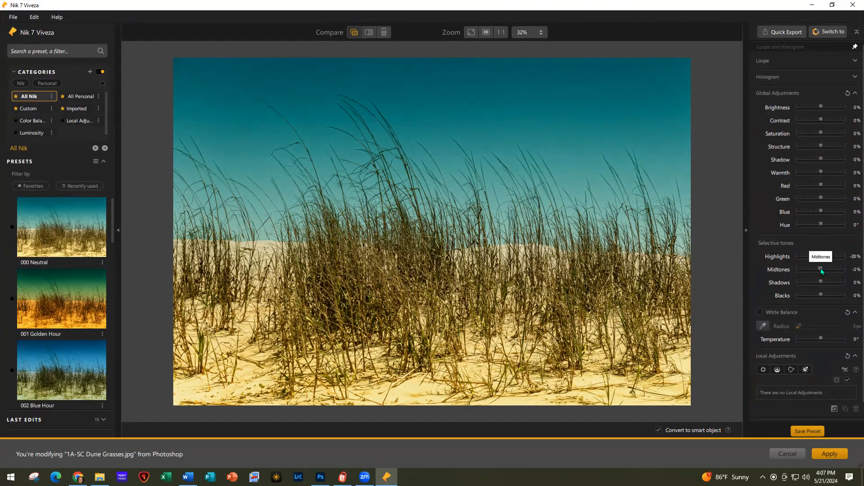
drag(822, 283, 826, 283)
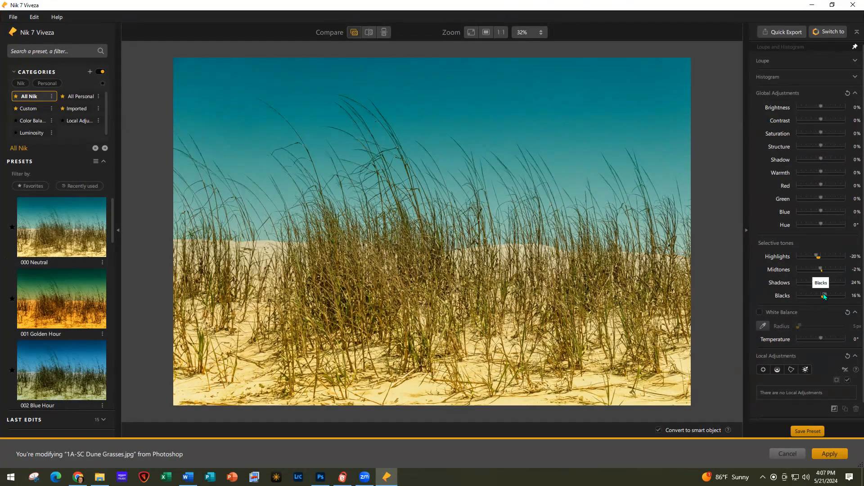
click(823, 456)
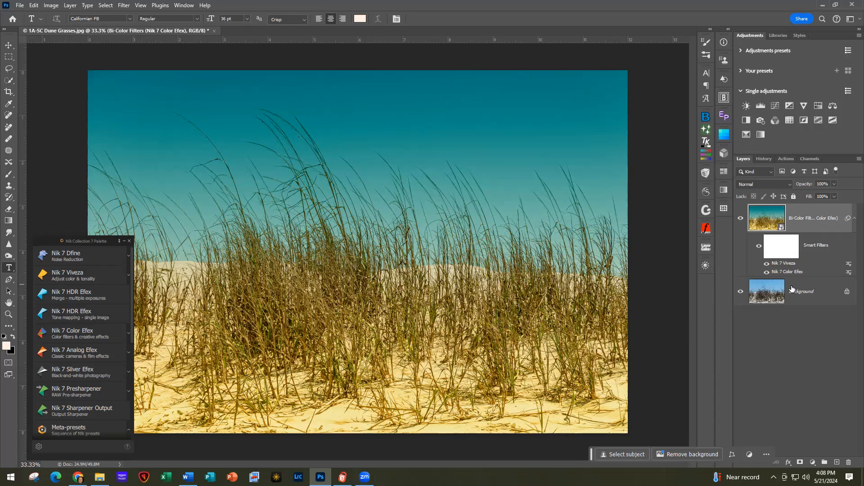
Reopen the Nik 7 Viveza smart filter from the Layers panel and set Blacks to −10%
double_click(787, 265)
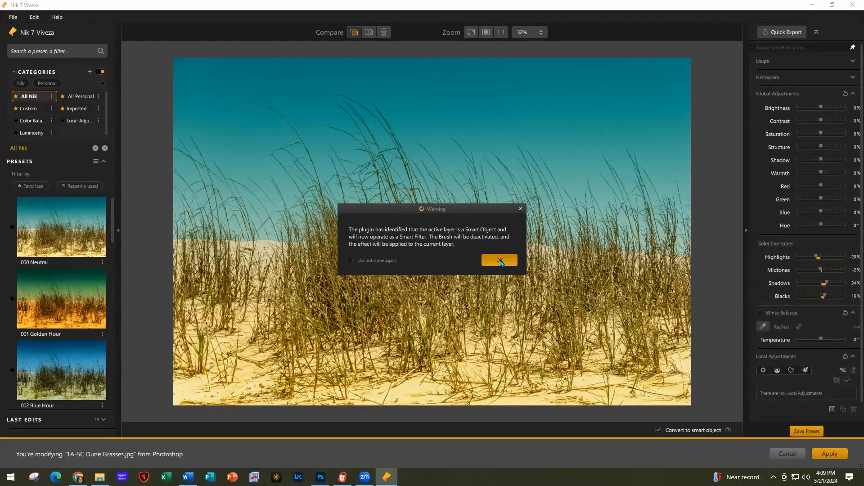
click(500, 261)
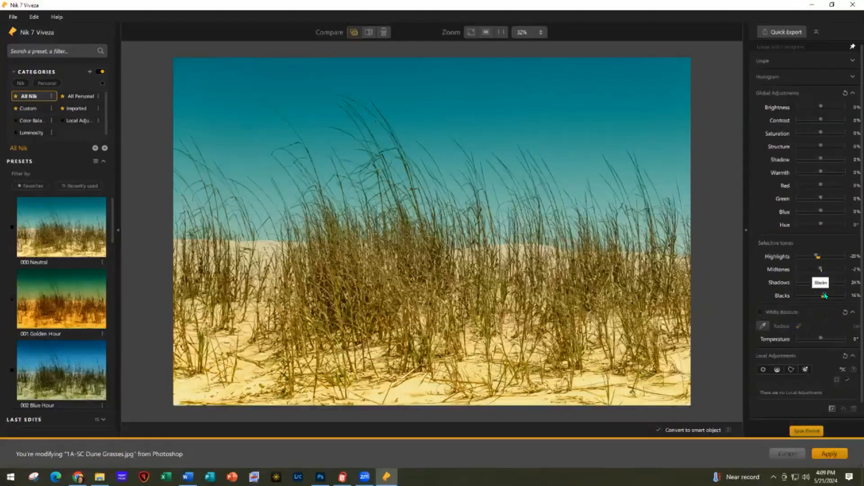
drag(823, 296, 819, 296)
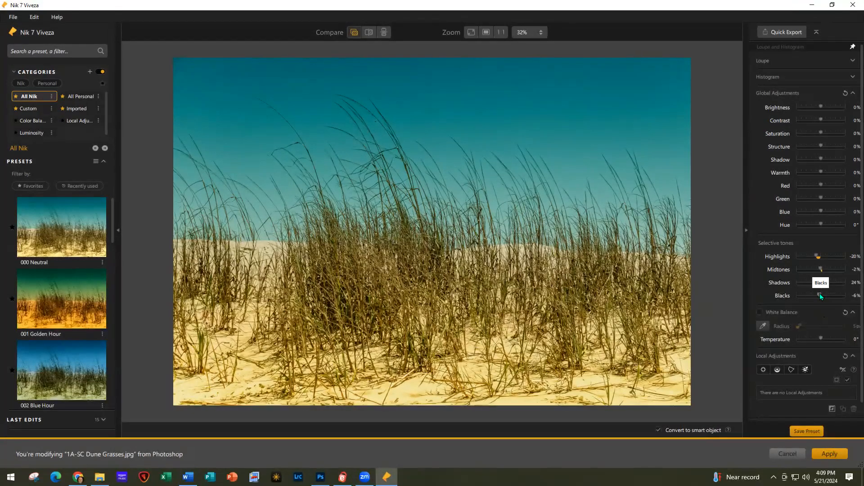
drag(820, 293, 820, 294)
Apply the revised Viveza, then open Analog Efex and choose the Classic Camera 8 preset
click(828, 454)
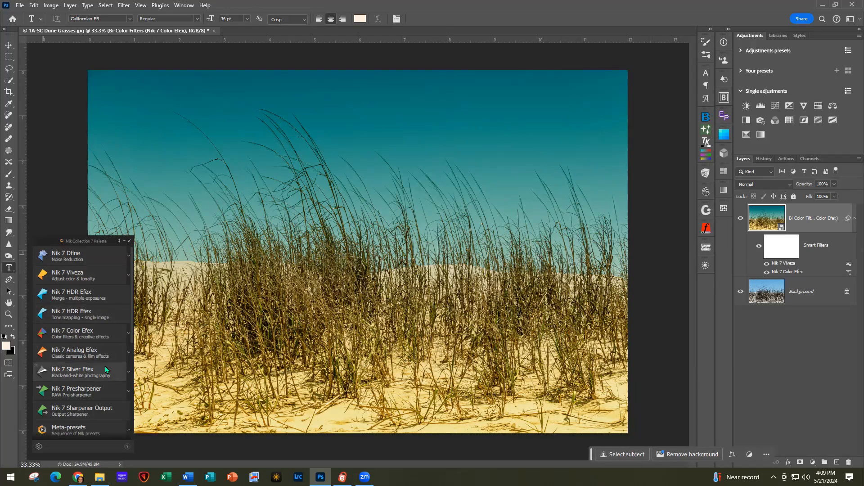
click(79, 351)
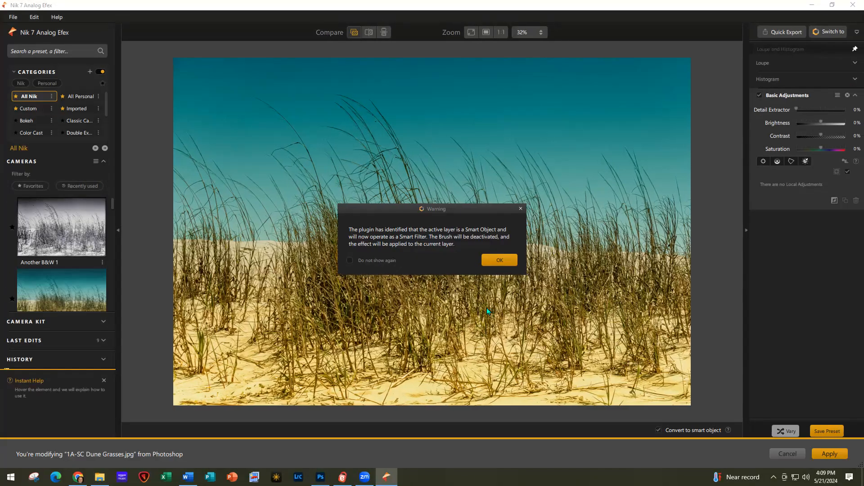
click(495, 263)
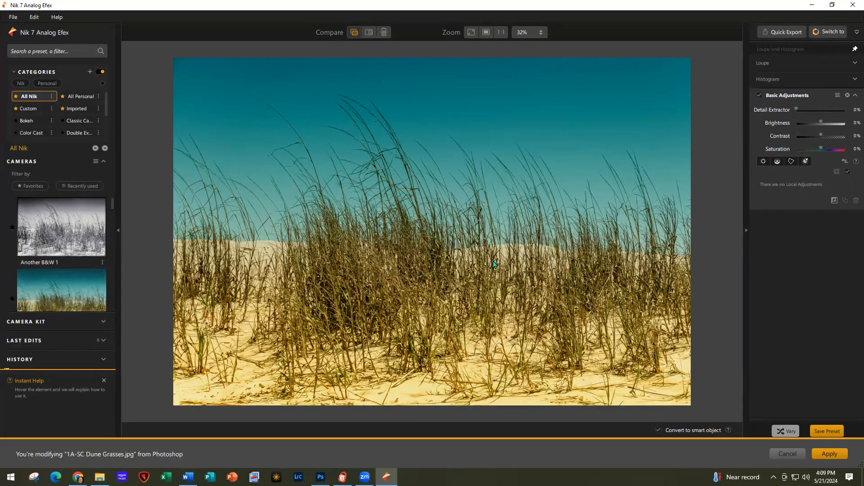
click(82, 121)
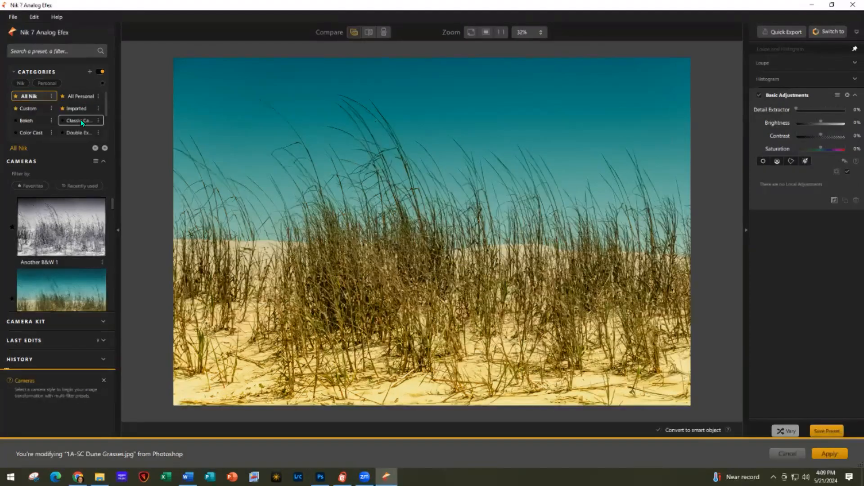
click(80, 120)
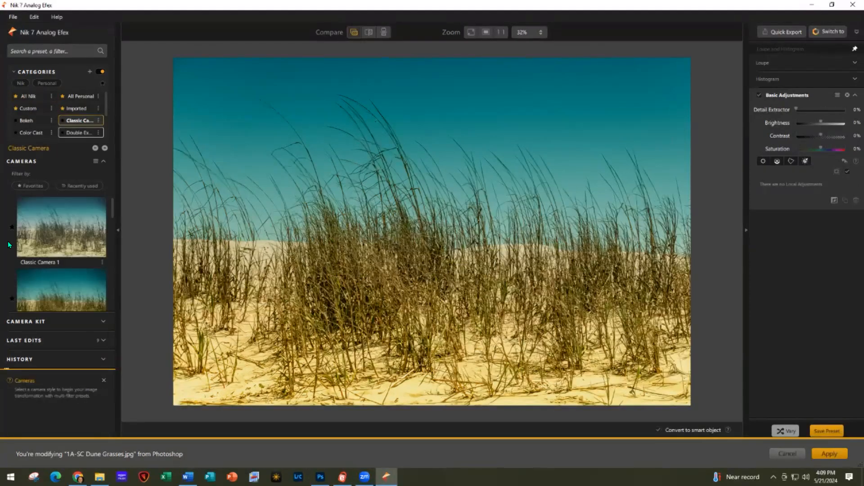
scroll(39, 285, down, 4)
scroll(39, 289, down, 2)
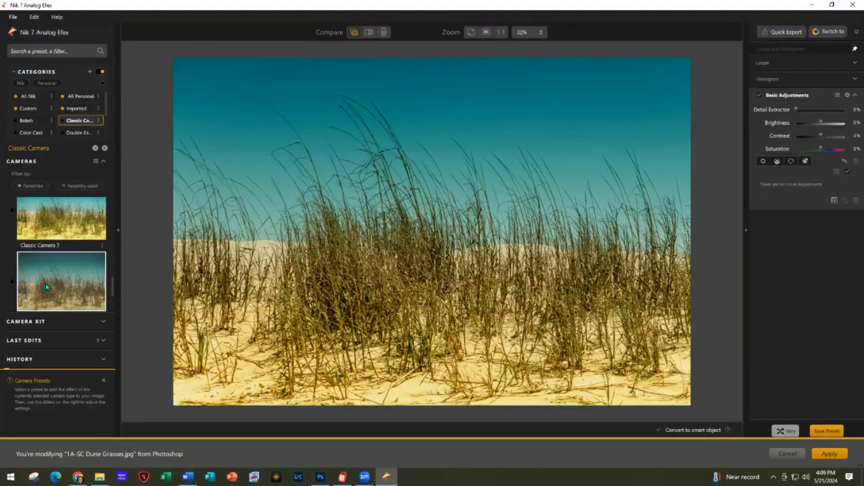
click(46, 287)
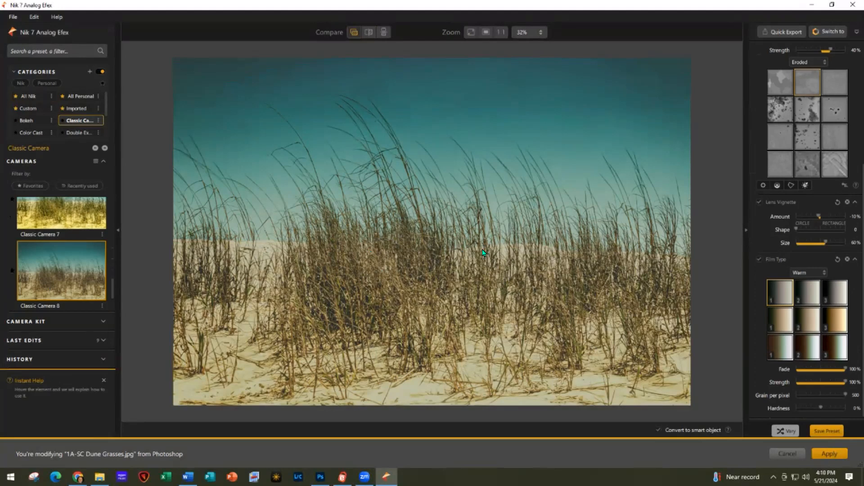
Pick a warm film type and an Organic dirt and scratches texture
click(784, 352)
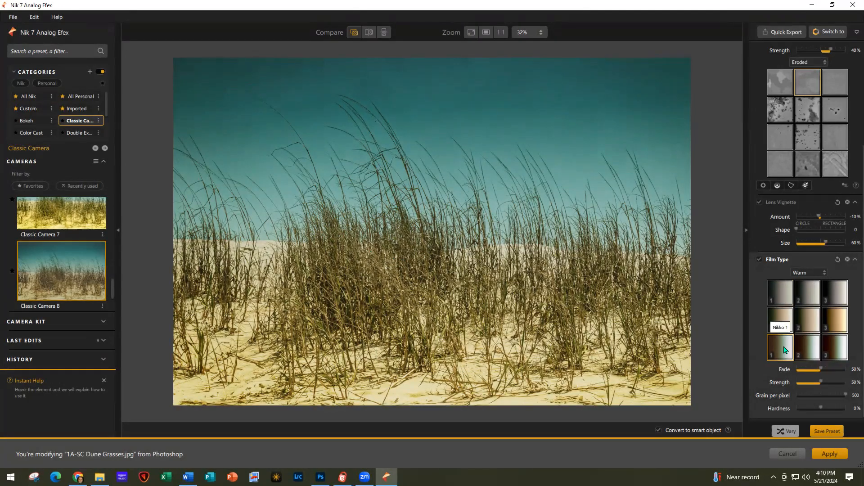
scroll(809, 94, up, 1)
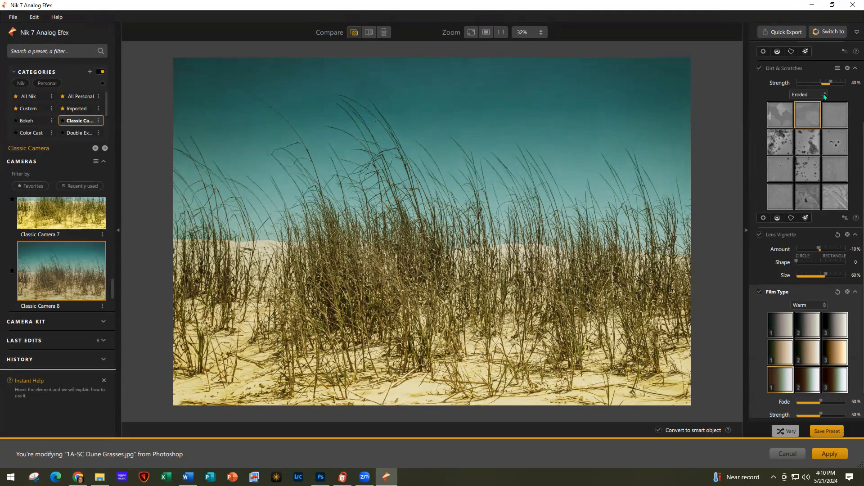
click(823, 94)
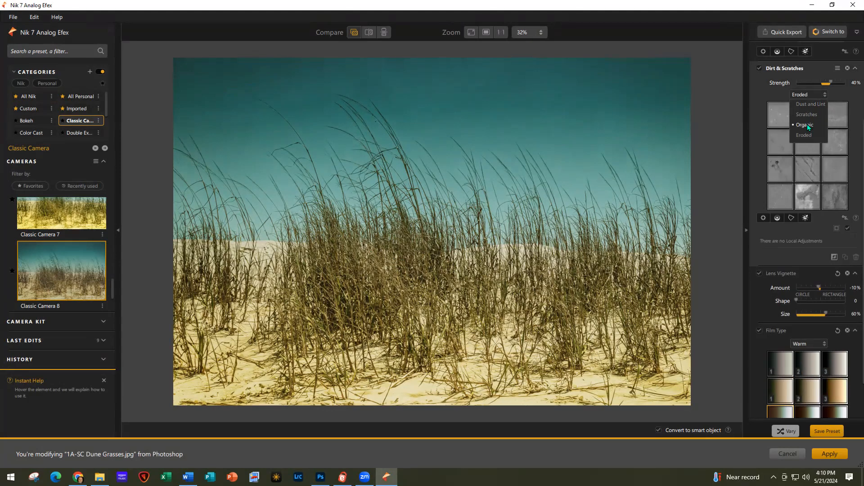
click(807, 124)
click(809, 199)
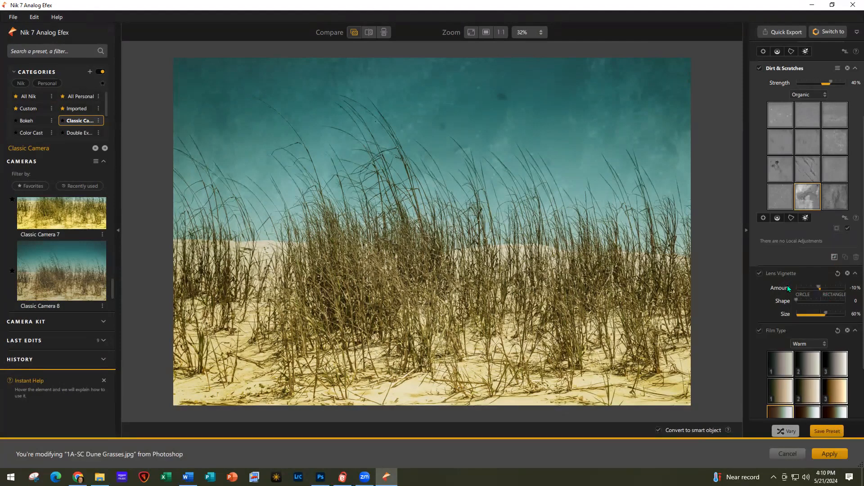
Shrink the lens vignette, set its amount to −10%, resize it over the photo, and apply
click(825, 313)
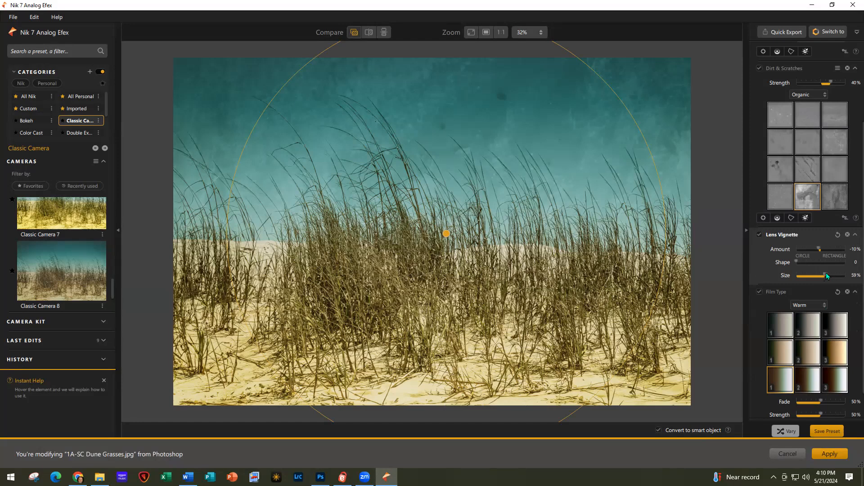
mouse_move(826, 274)
mouse_down()
mouse_move(813, 273)
mouse_move(823, 274)
mouse_up()
drag(817, 249, 818, 249)
mouse_move(674, 246)
mouse_down()
mouse_move(629, 251)
mouse_move(665, 252)
mouse_up()
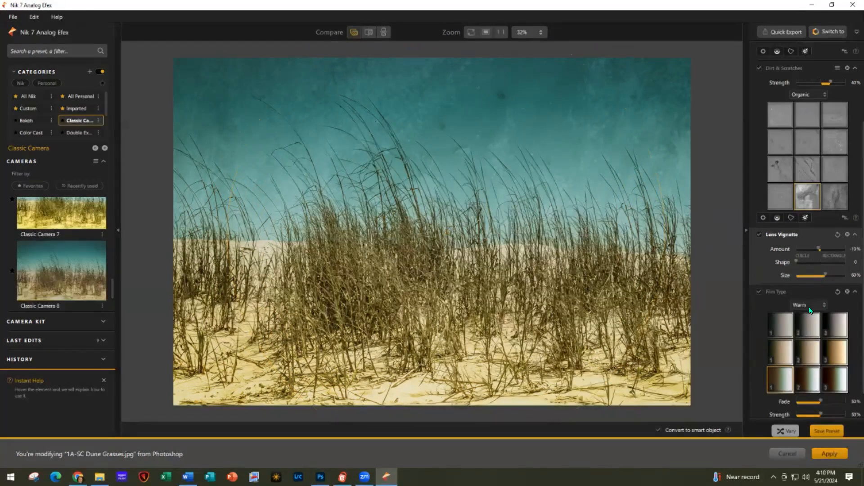
click(833, 453)
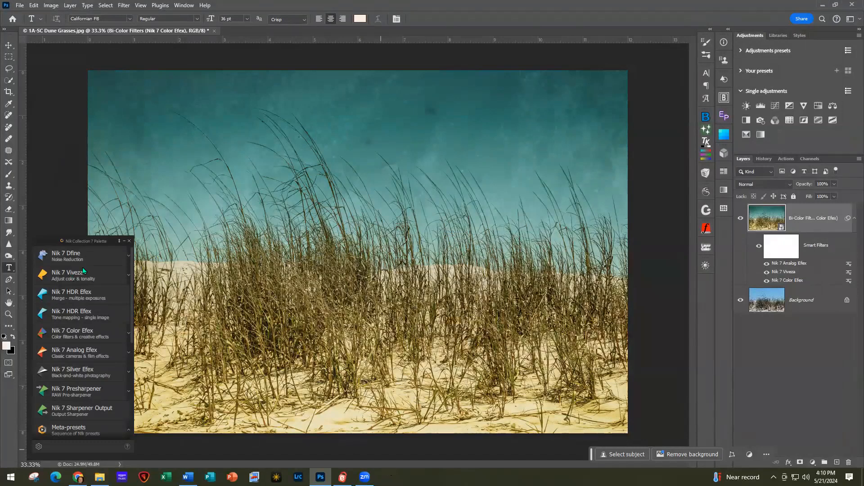
Minimize the Nik Collection 7 palette in Photoshop
click(124, 242)
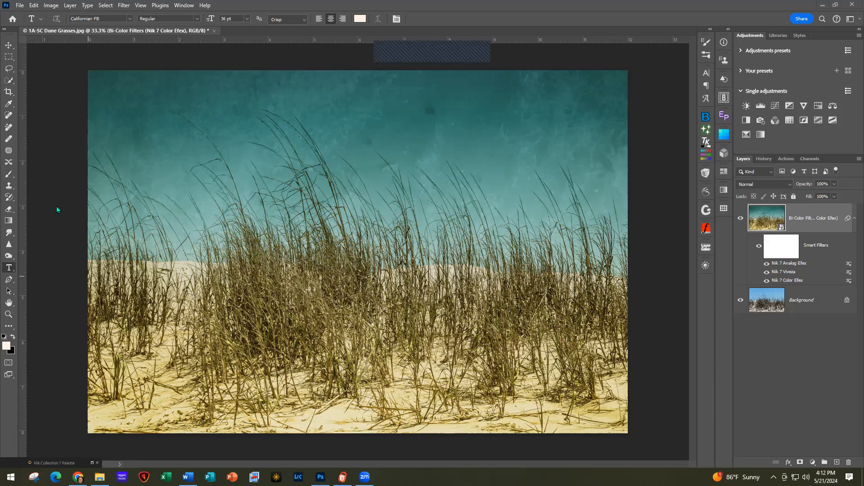
Select the Spot Healing Brush, decline rasterizing the smart object, and add an empty Layer 1
click(8, 115)
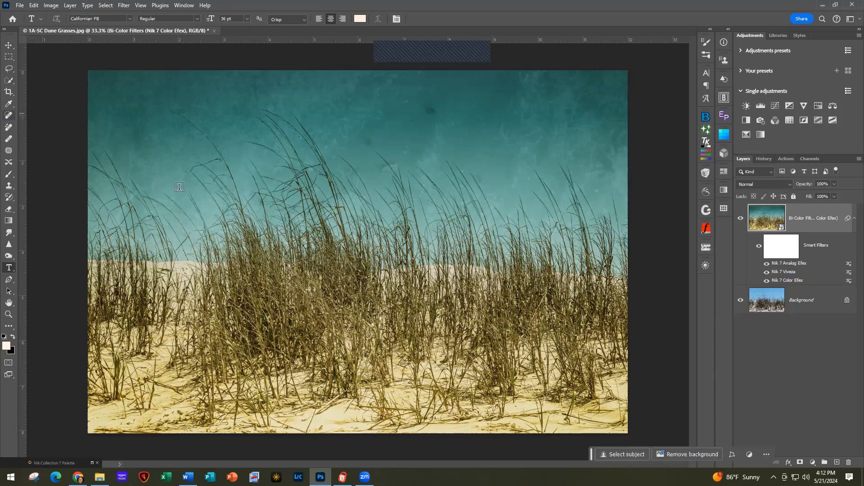
click(9, 115)
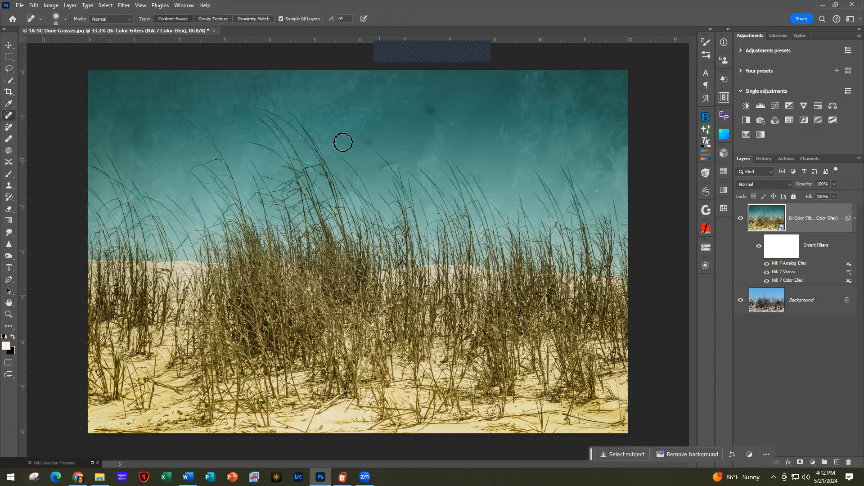
click(365, 143)
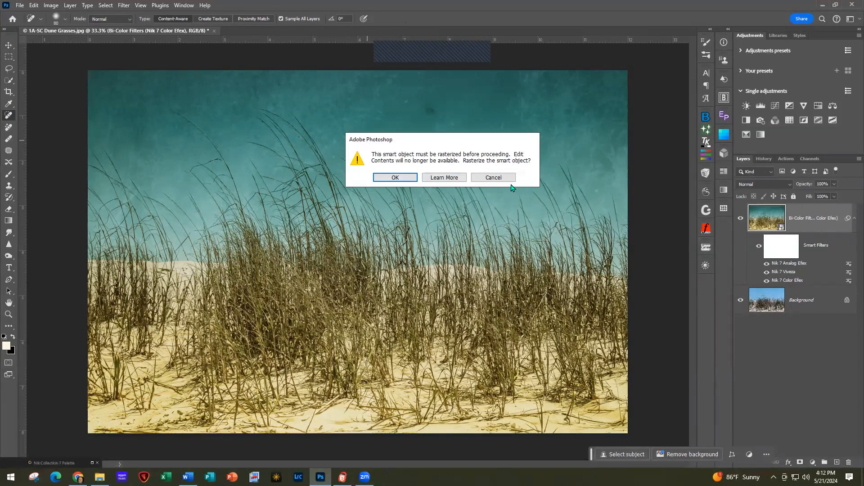
click(494, 178)
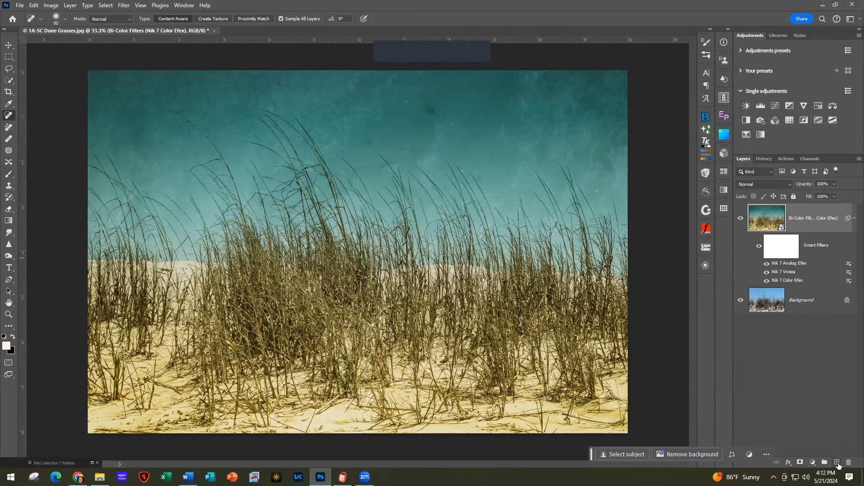
click(837, 463)
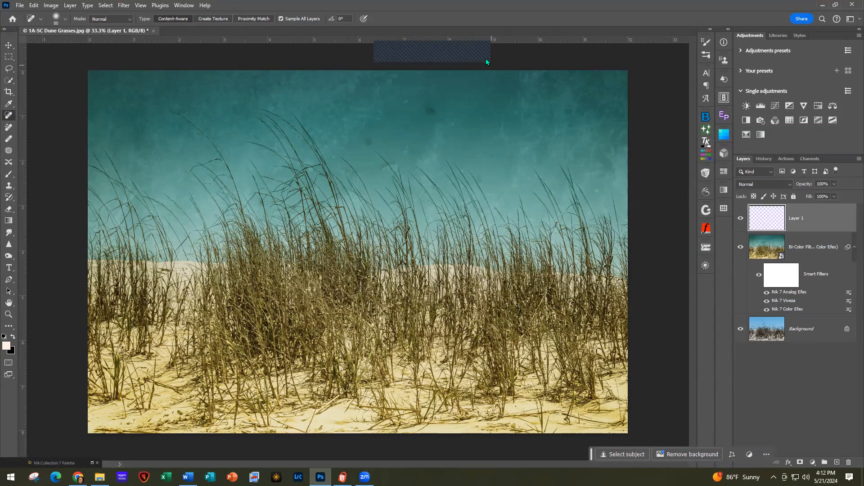
Heal two dark dust spots in the sky on Layer 1
click(366, 140)
click(432, 110)
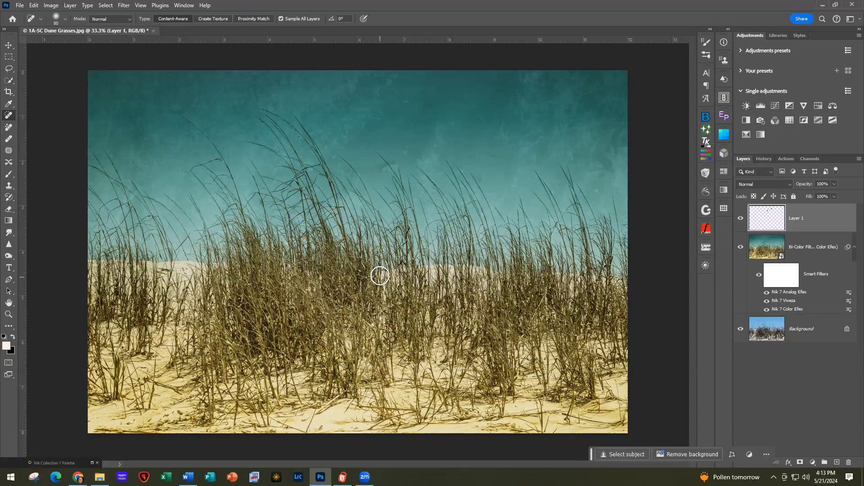
Browse the File menu and its Automate submenu, then dismiss the menus without choosing anything
click(20, 5)
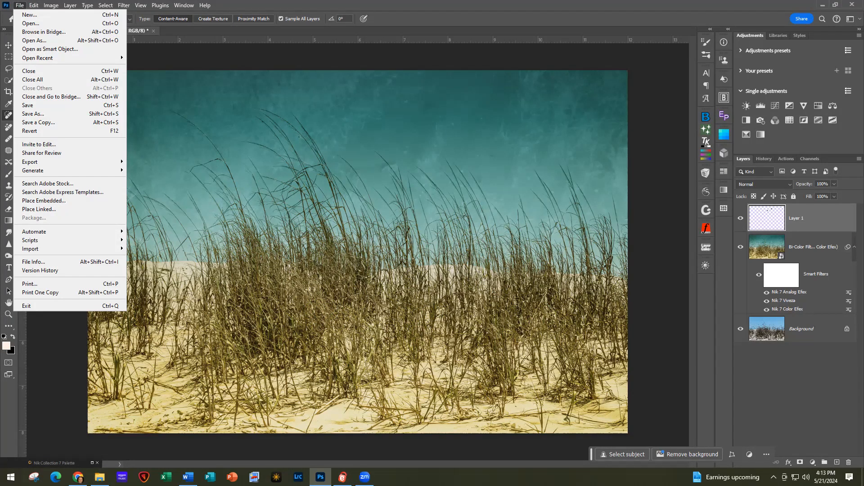
click(268, 11)
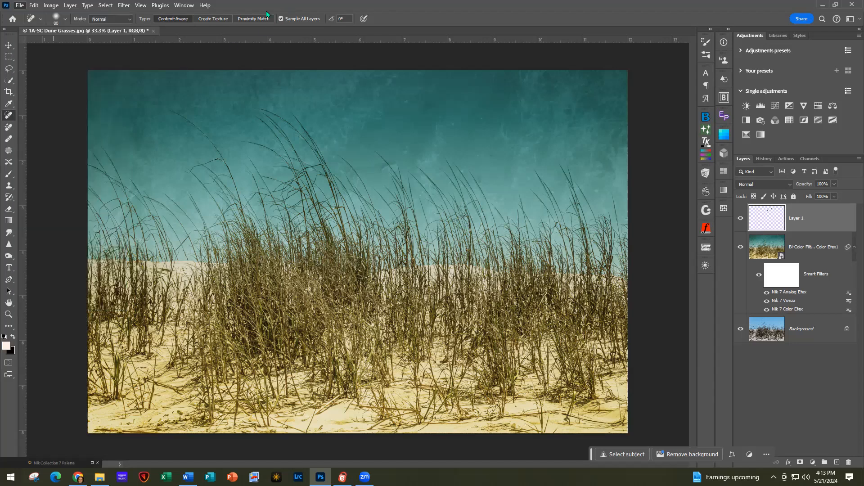
click(20, 6)
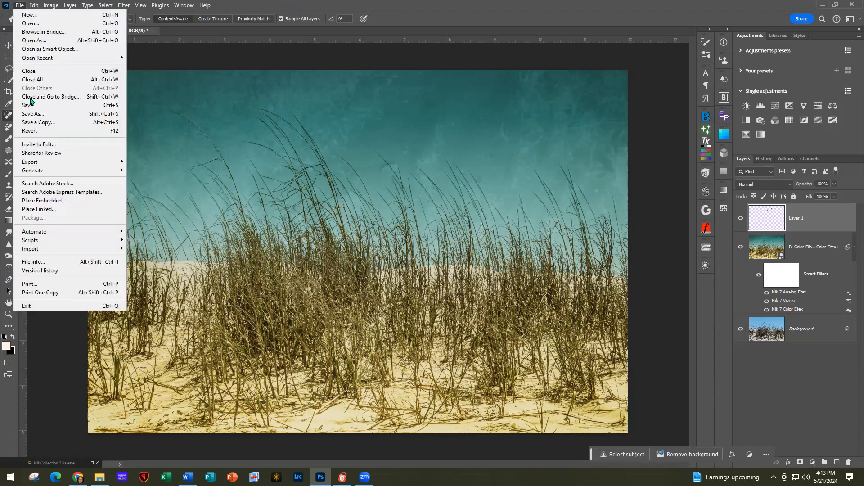
mouse_move(60, 231)
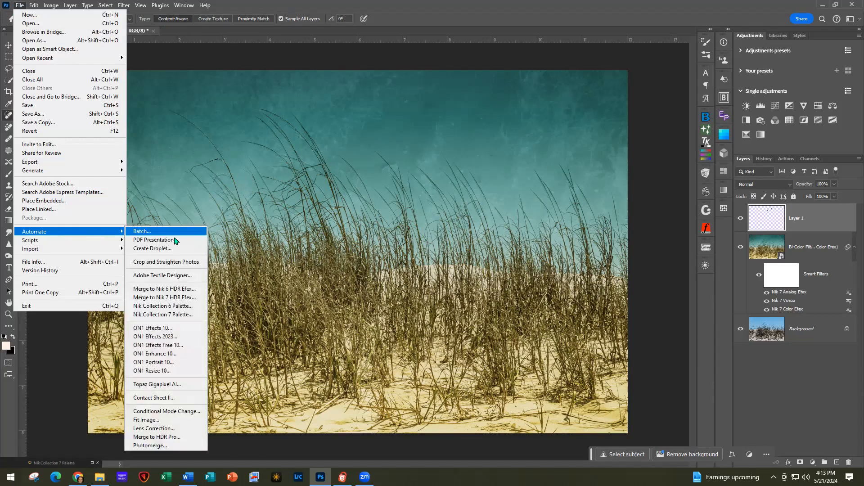
click(180, 317)
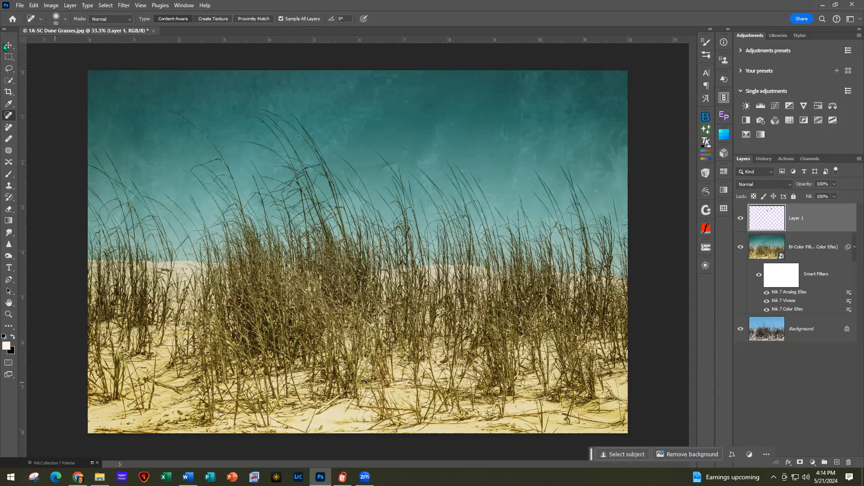
Close the dune grass photo without saving, open 2A-Old School.jpg, and restore the Nik palette
click(154, 30)
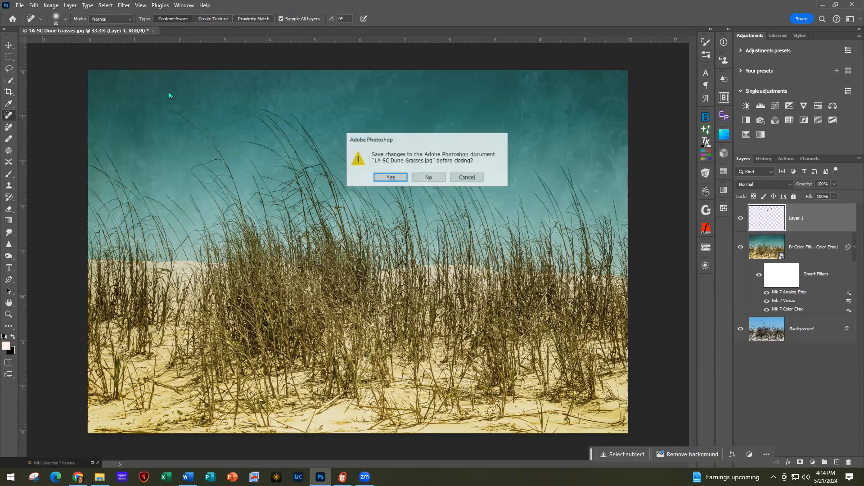
click(428, 178)
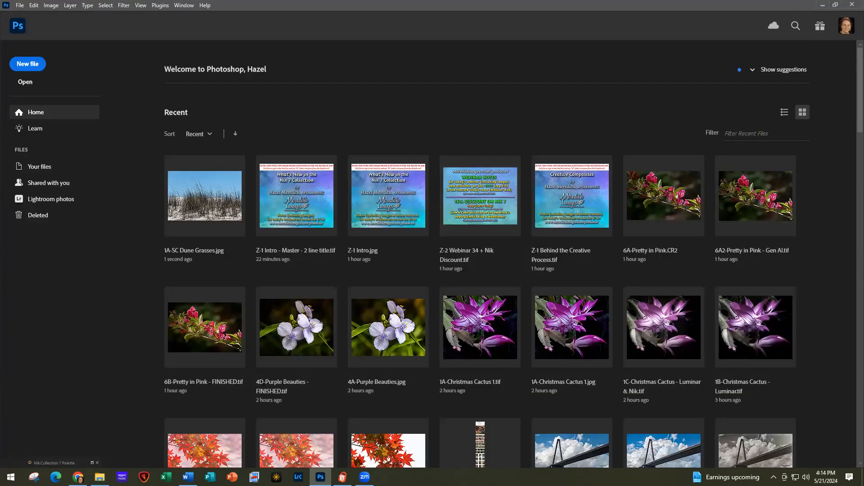
key(alt+Tab)
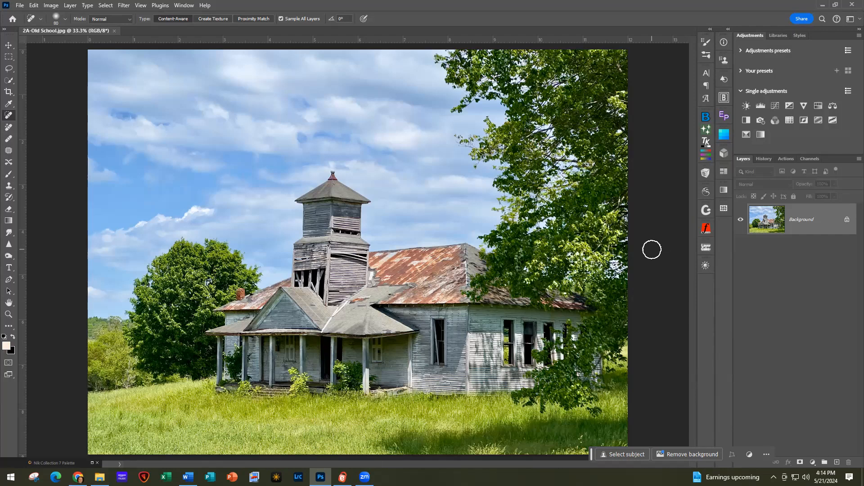
scroll(652, 249, down, 1)
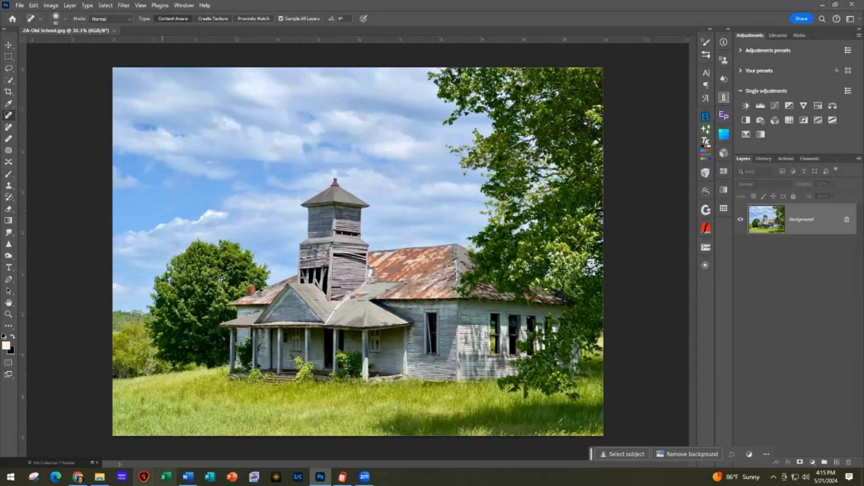
click(92, 462)
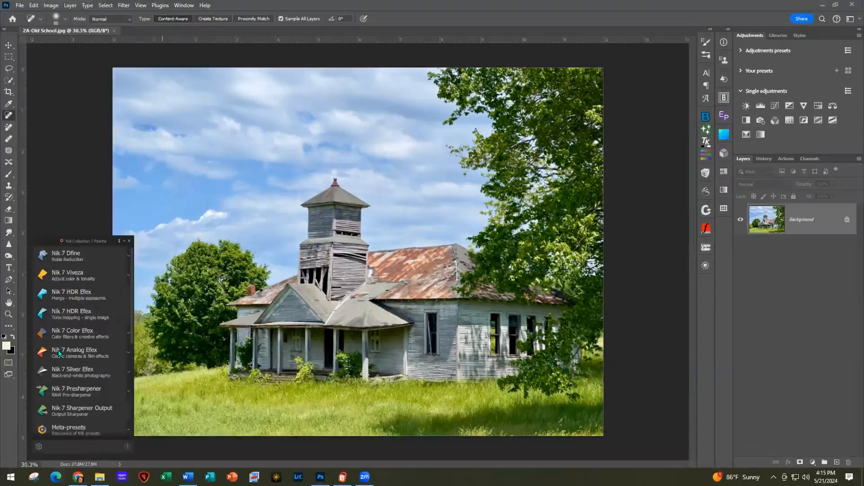
Open Old School in Viveza and set brightness -20%, structure 28%, shadow 22%, midtones -6%
click(82, 276)
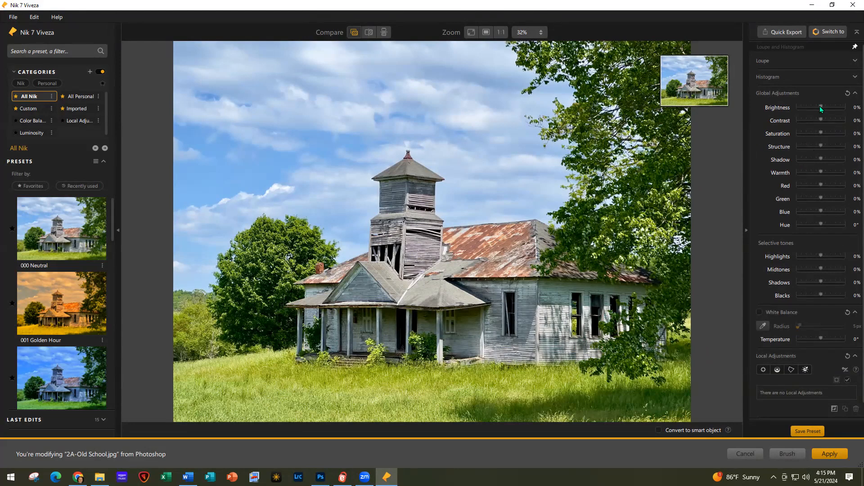
drag(820, 106, 816, 106)
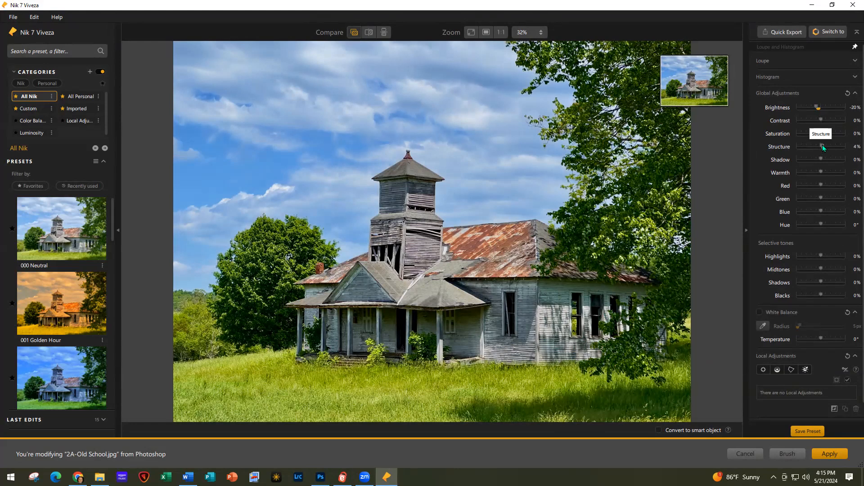
drag(824, 147, 828, 147)
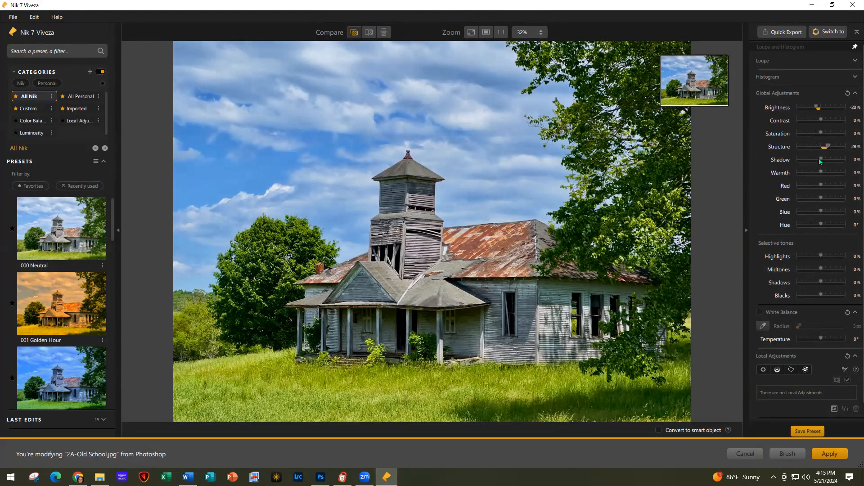
drag(819, 159, 825, 160)
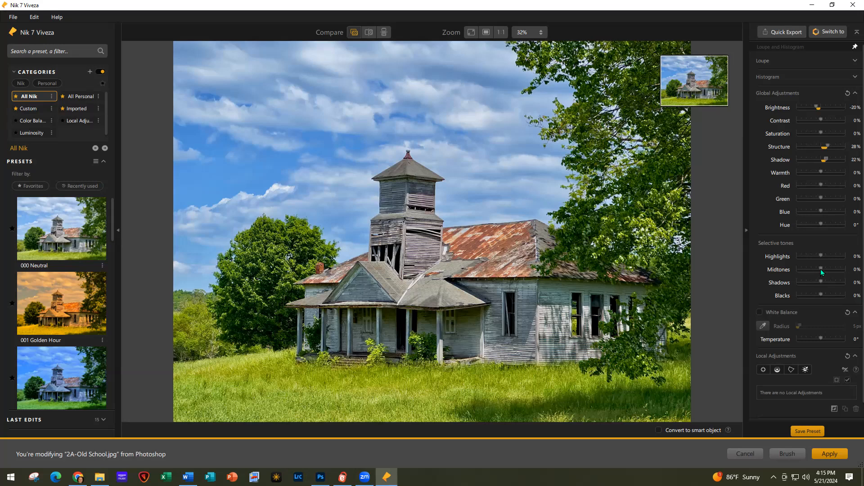
drag(821, 269, 820, 269)
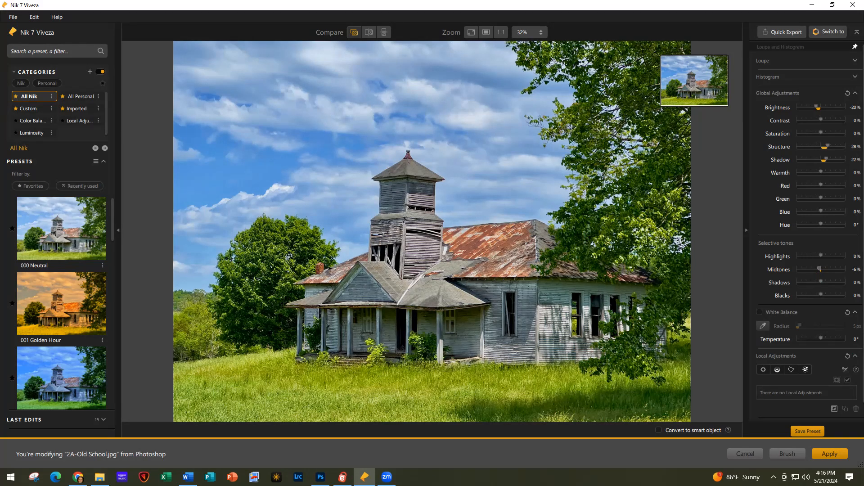
Switch the photo to Silver Efex and apply the 017 Full Spectrum black-and-white preset
click(828, 33)
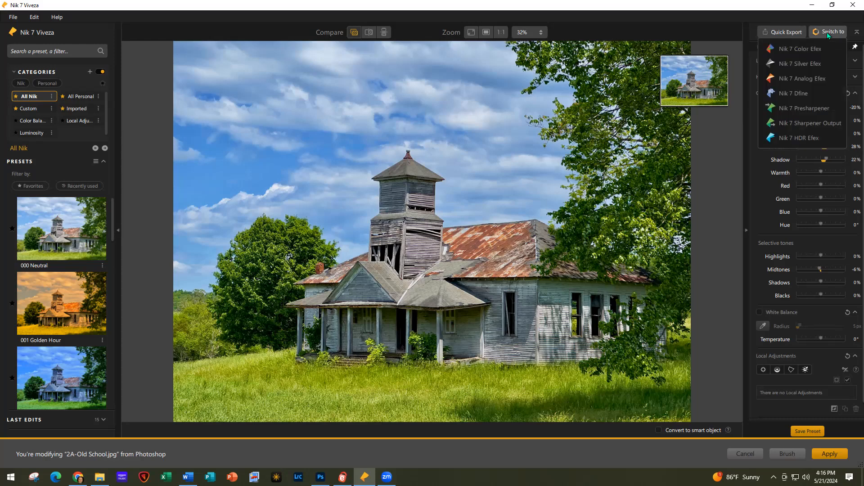
click(799, 64)
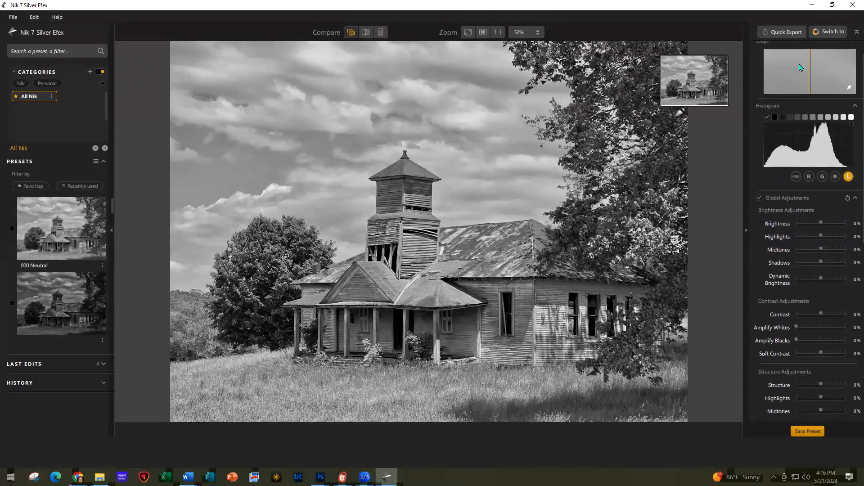
scroll(61, 267, down, 1)
scroll(61, 268, down, 10)
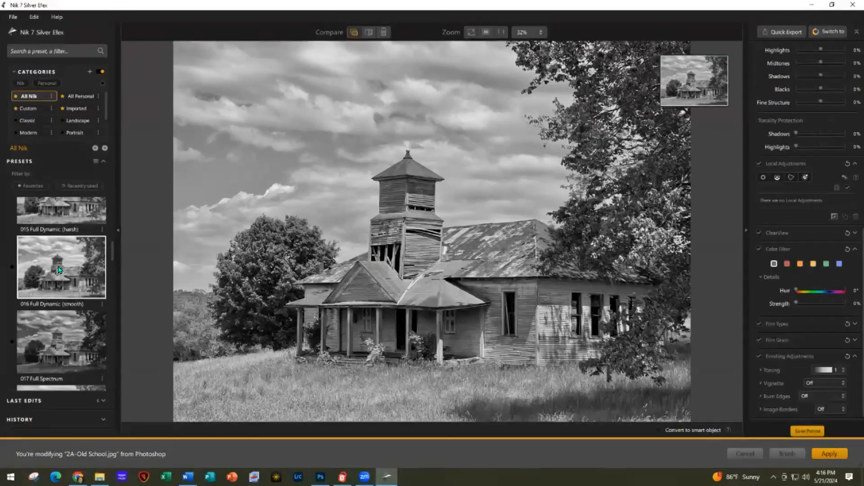
scroll(56, 288, down, 1)
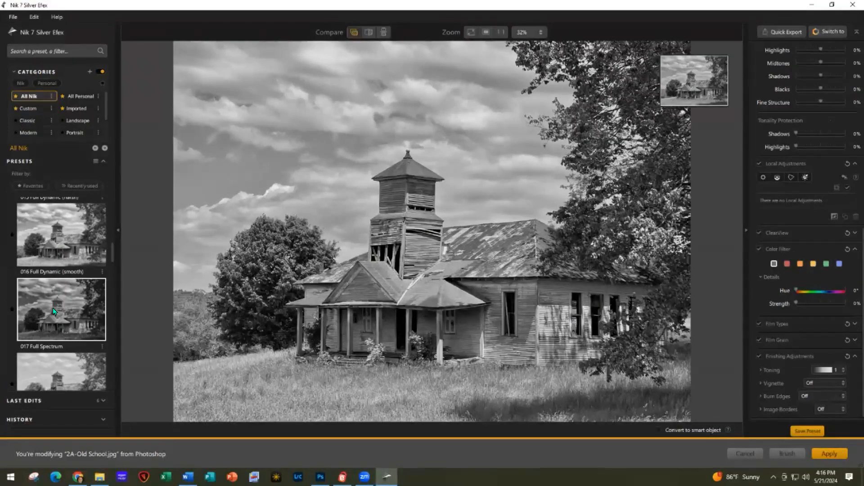
click(53, 311)
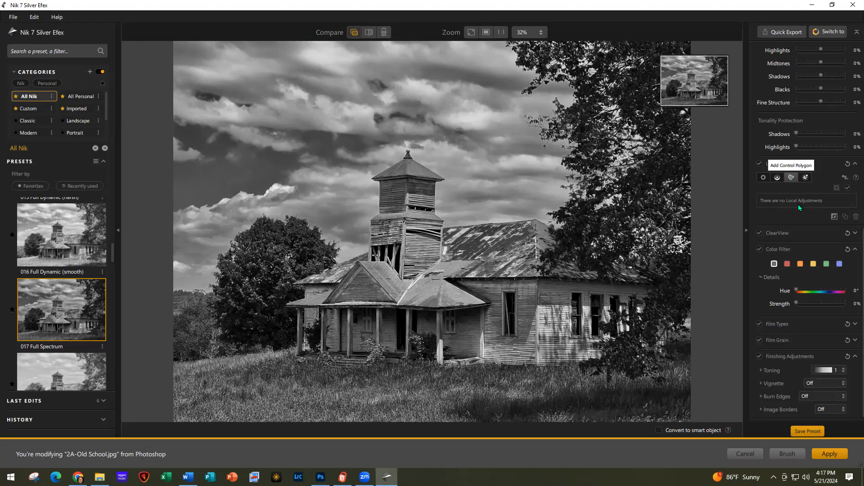
click(558, 229)
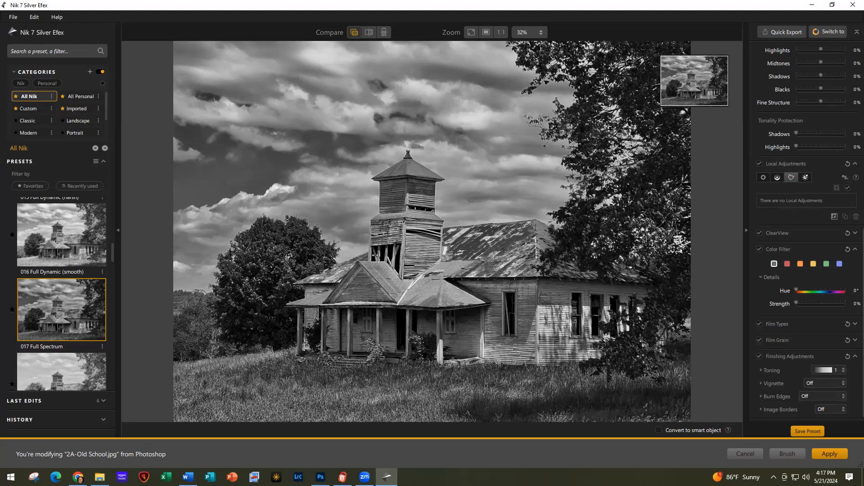
Trace the polygon along the main roofline and around the schoolhouse tower
click(534, 218)
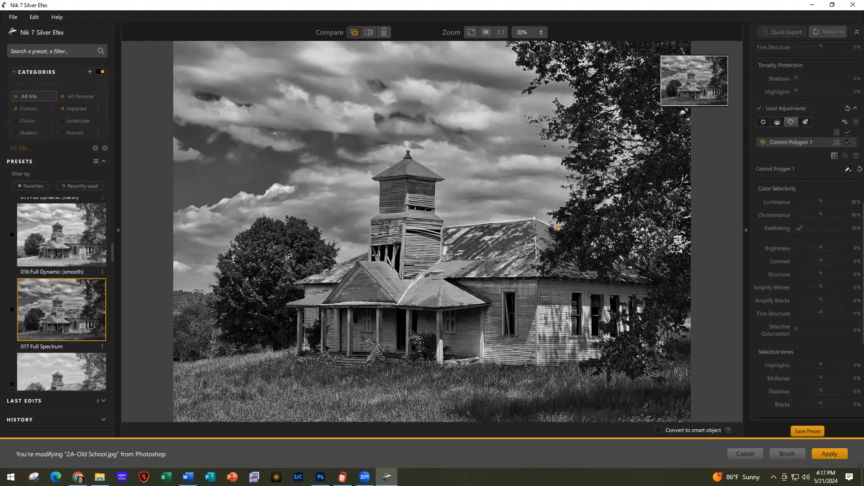
click(446, 222)
click(434, 213)
click(436, 183)
click(445, 178)
click(411, 156)
click(409, 150)
click(406, 150)
click(402, 158)
click(370, 178)
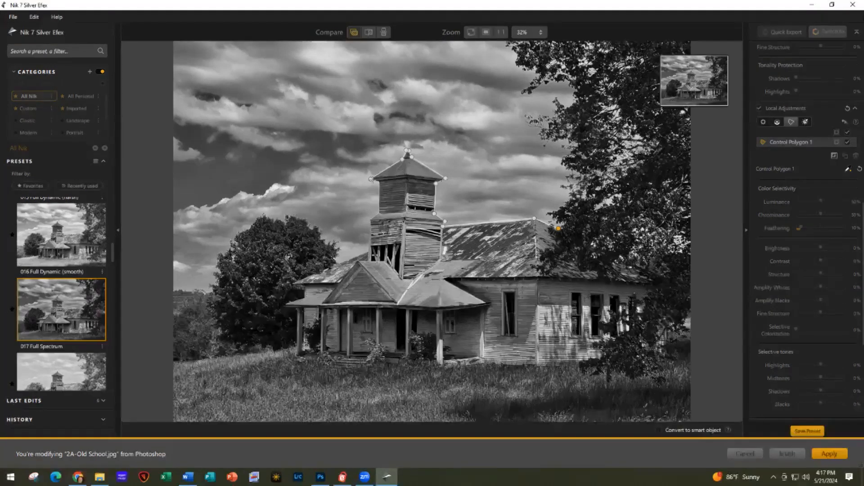
click(378, 182)
click(379, 213)
click(369, 219)
Continue the outline down the left roof, around the porch and along the building's base
click(369, 250)
click(293, 283)
click(294, 286)
click(303, 290)
click(304, 297)
click(285, 306)
click(297, 310)
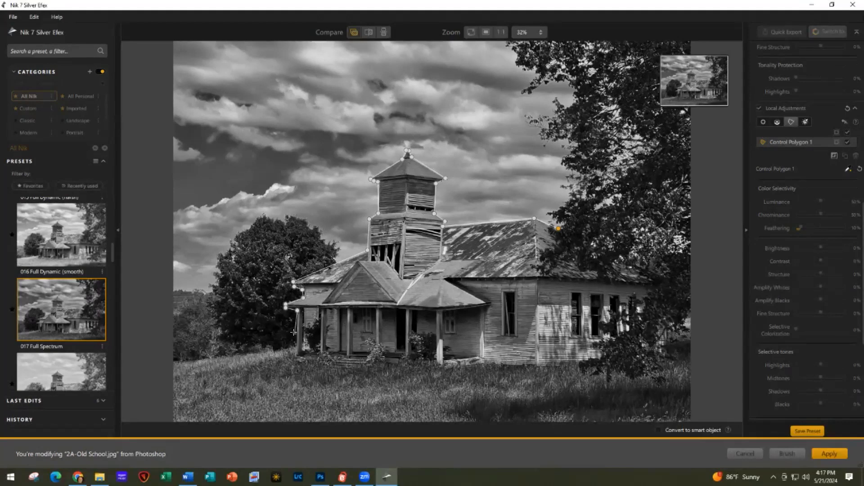
click(293, 357)
click(365, 364)
click(380, 362)
click(408, 366)
click(440, 367)
click(484, 362)
click(540, 366)
click(575, 365)
Trace up the right side and back across the right roof, closing the polygon at the start
click(595, 355)
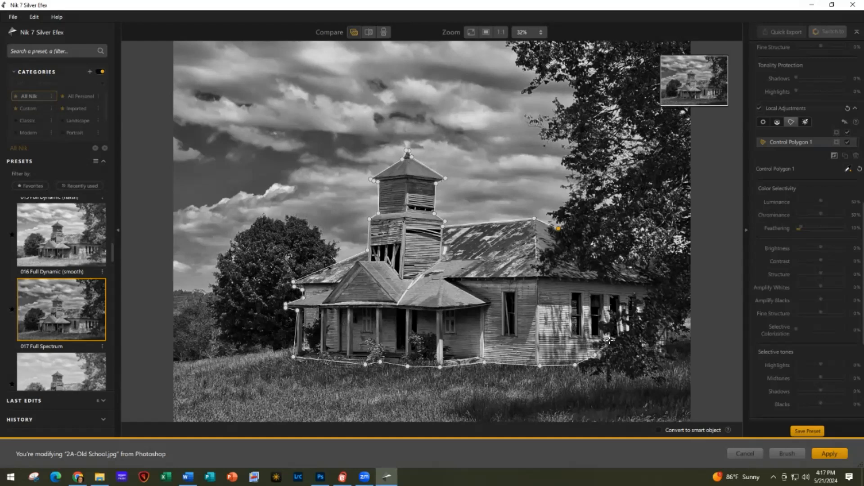
click(612, 339)
click(644, 321)
click(644, 299)
click(655, 281)
click(645, 268)
click(627, 262)
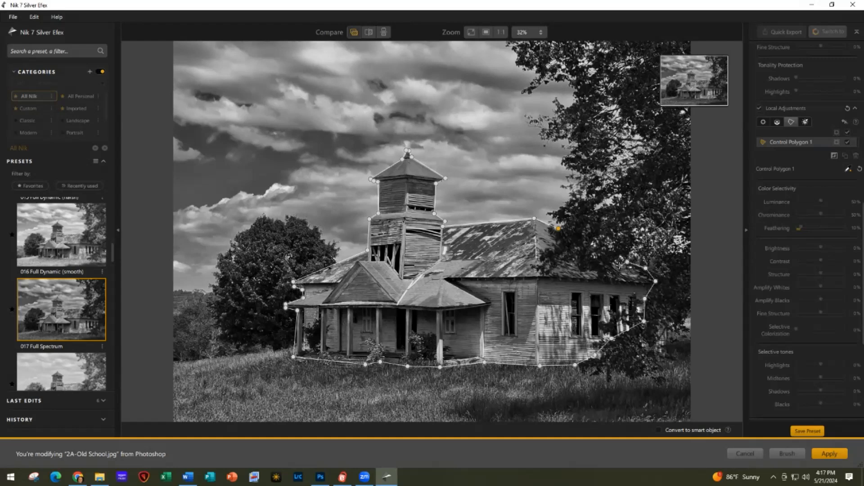
click(610, 278)
click(600, 272)
click(574, 269)
click(574, 255)
click(552, 271)
click(540, 259)
click(542, 252)
click(558, 244)
click(545, 230)
click(558, 228)
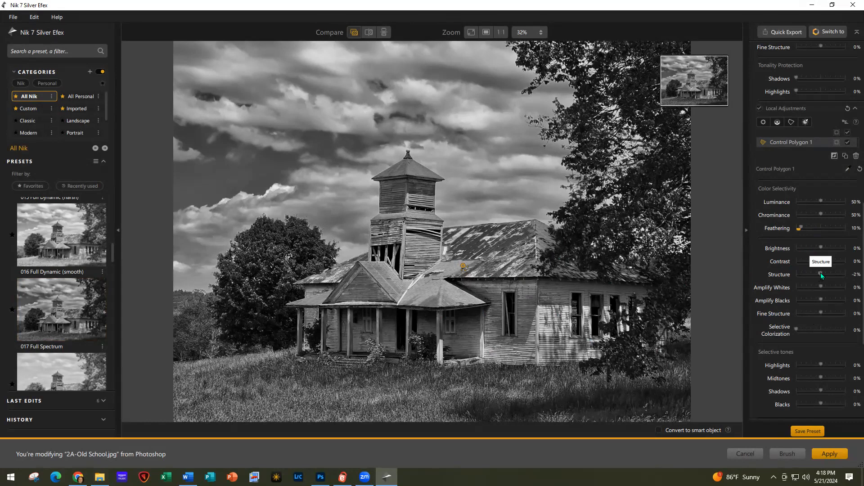
Set Control Polygon 1 to structure 79%, contrast 38% and brightness 18%
drag(824, 275, 829, 275)
drag(833, 273, 839, 273)
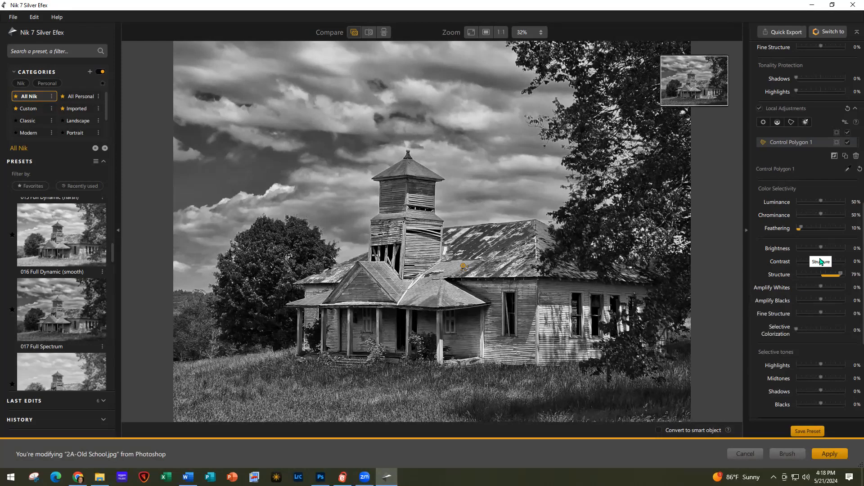
drag(822, 261, 827, 261)
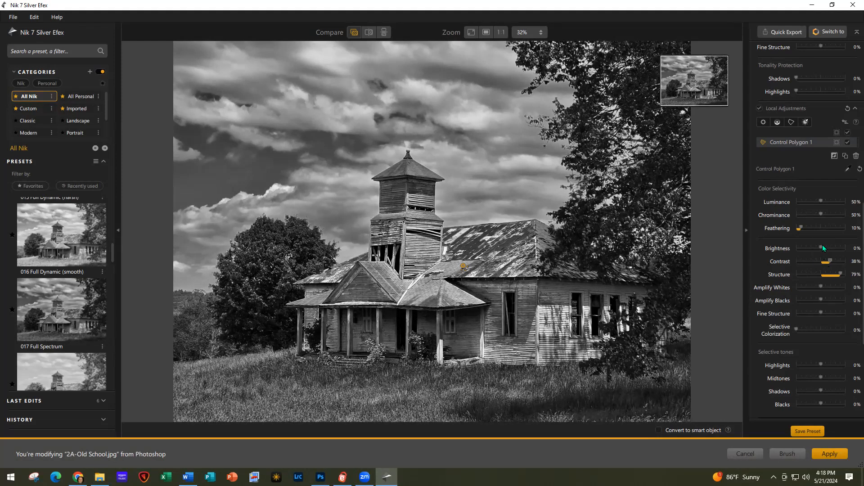
drag(822, 246, 825, 247)
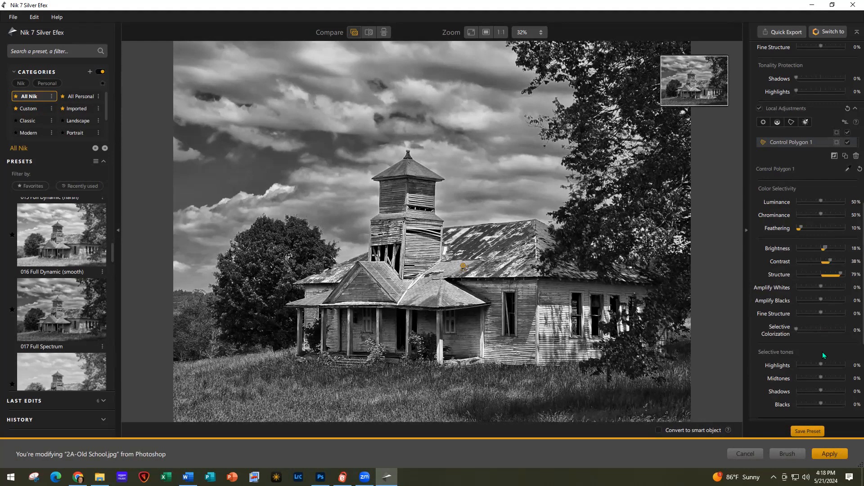
Apply the Silver Efex edit, returning the black-and-white photo to Photoshop as a layer
click(830, 453)
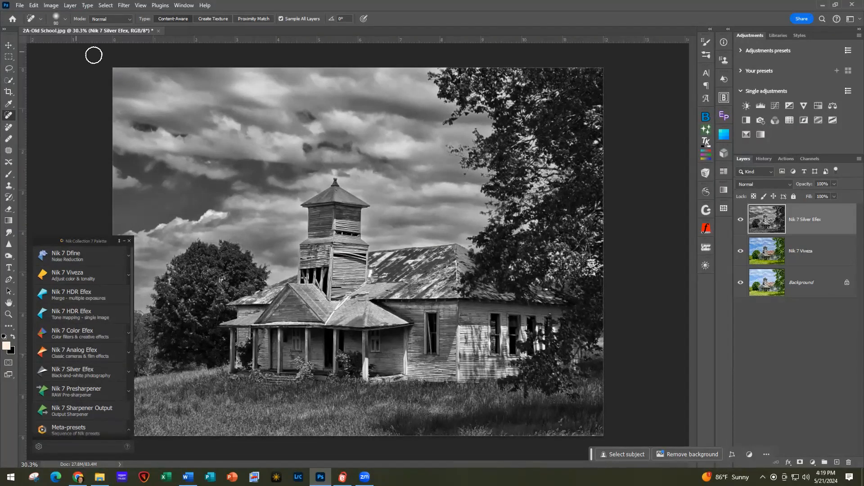
Close Old School without saving, then open 3A-Cow.jpg in Nik 7 Dfine
click(158, 31)
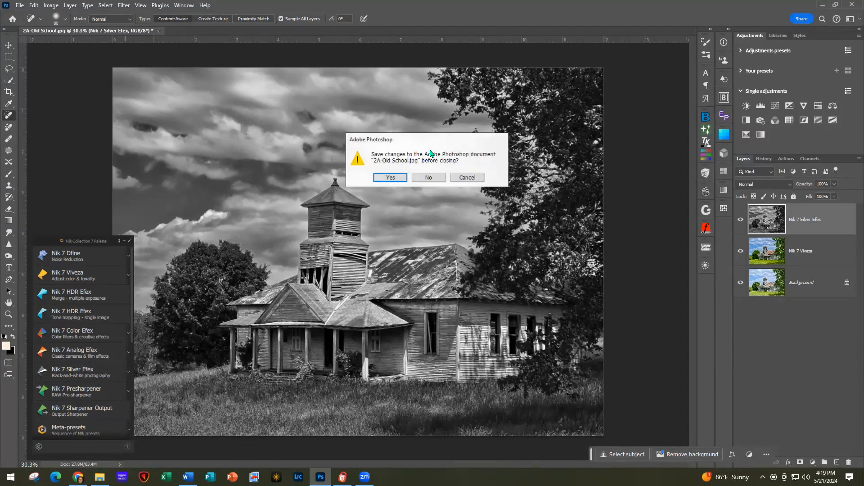
click(433, 180)
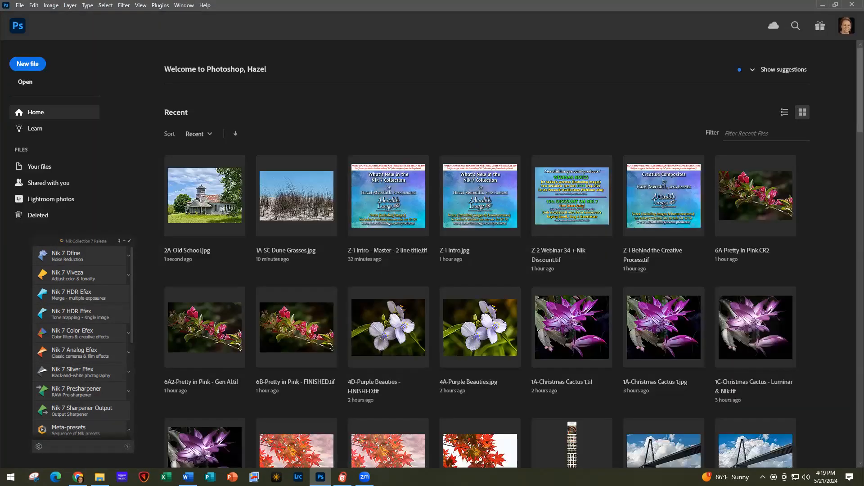
click(100, 477)
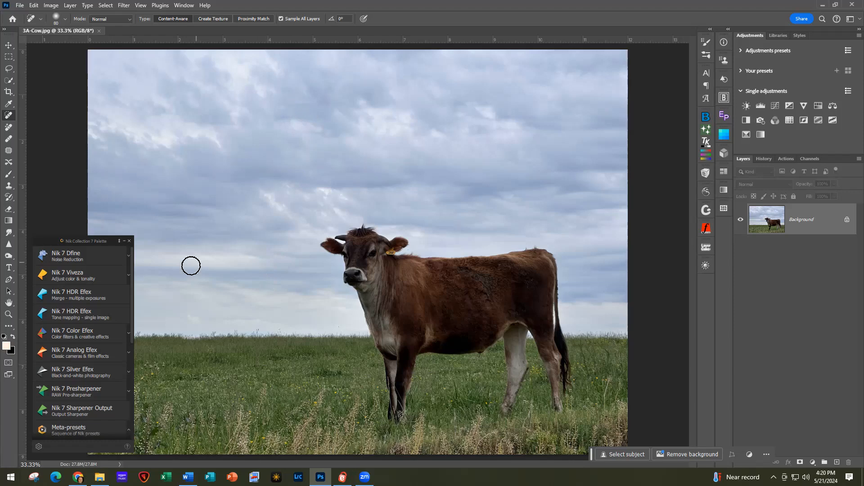
click(66, 255)
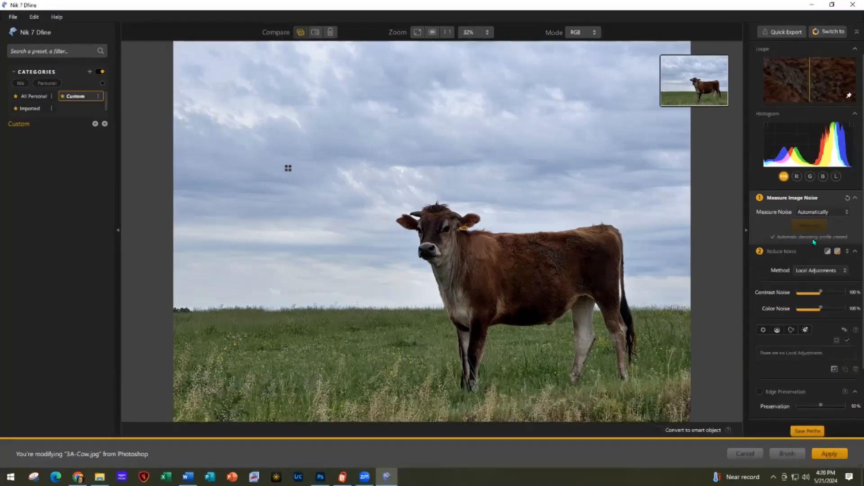
Raise color noise reduction to 134% and compare the denoised cow's head against the original in split view
click(822, 307)
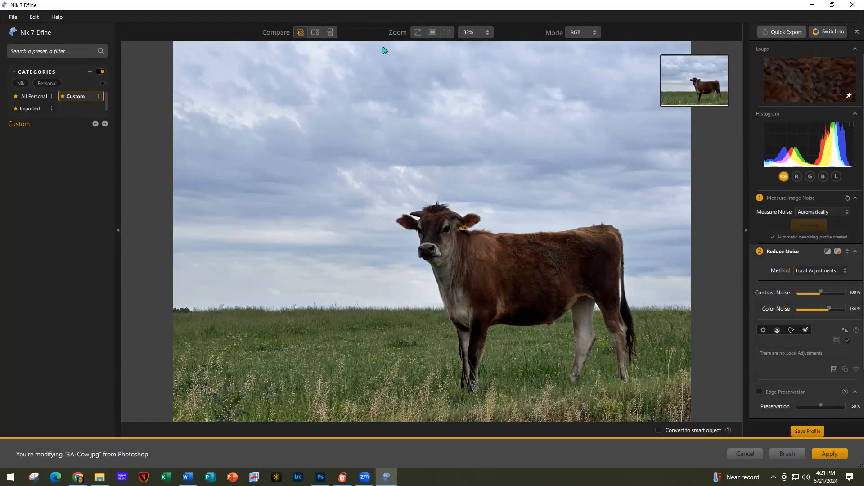
click(315, 32)
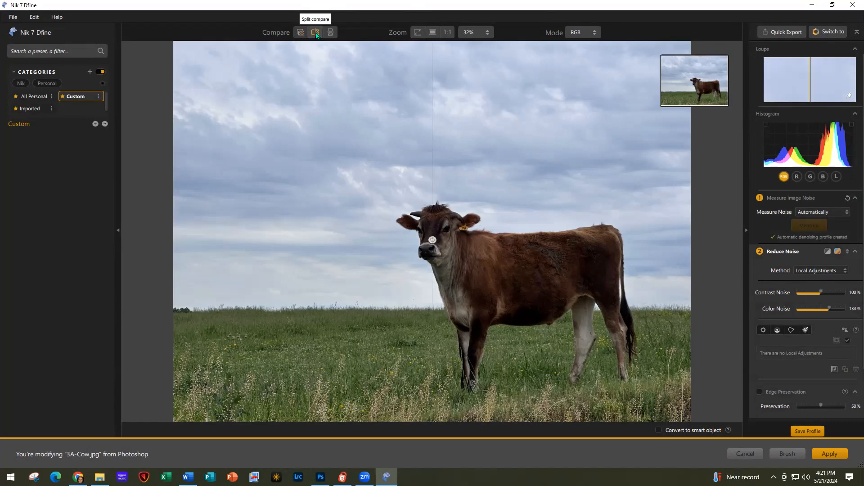
scroll(425, 243, up, 3)
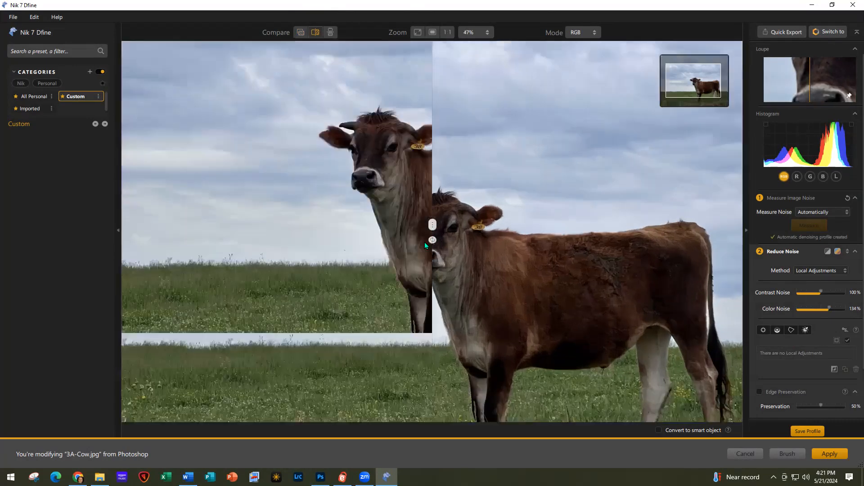
drag(432, 226, 348, 255)
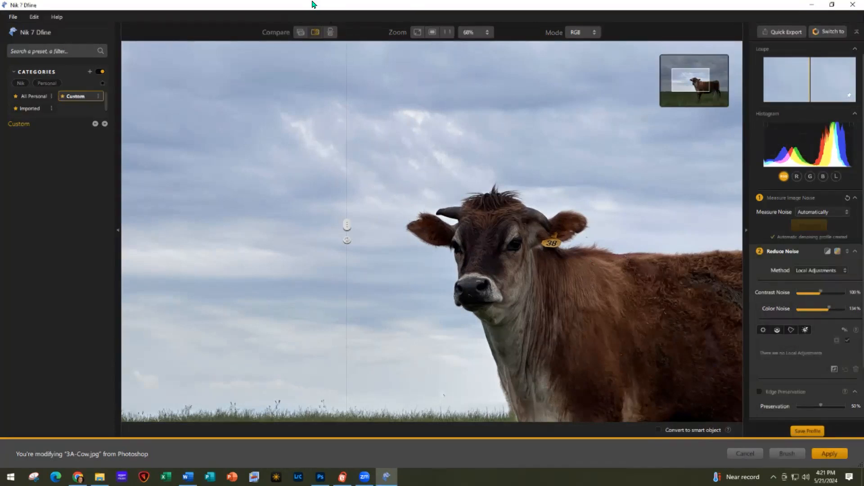
click(300, 32)
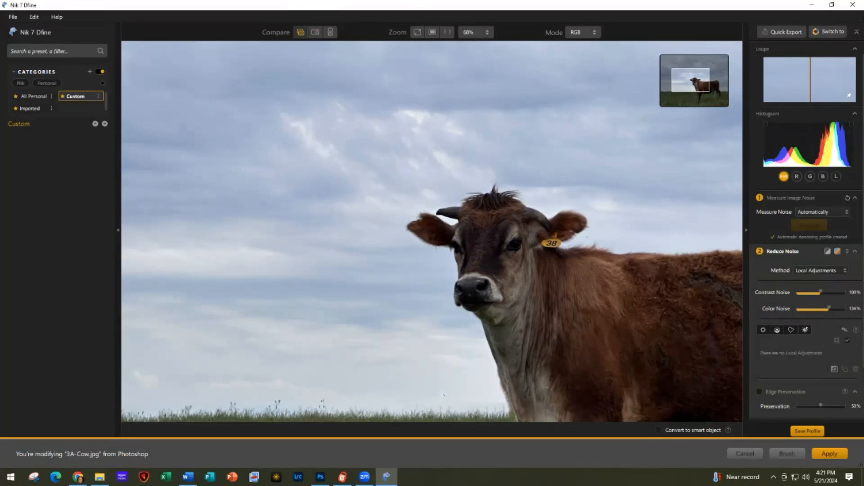
click(834, 31)
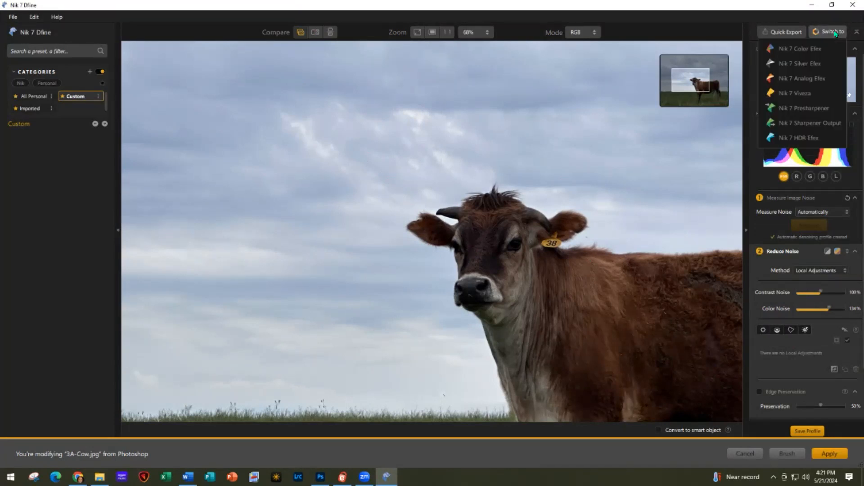
Move the cow photo to Viveza, fit it in view, and place Control Point 1 on the cow's body
click(793, 93)
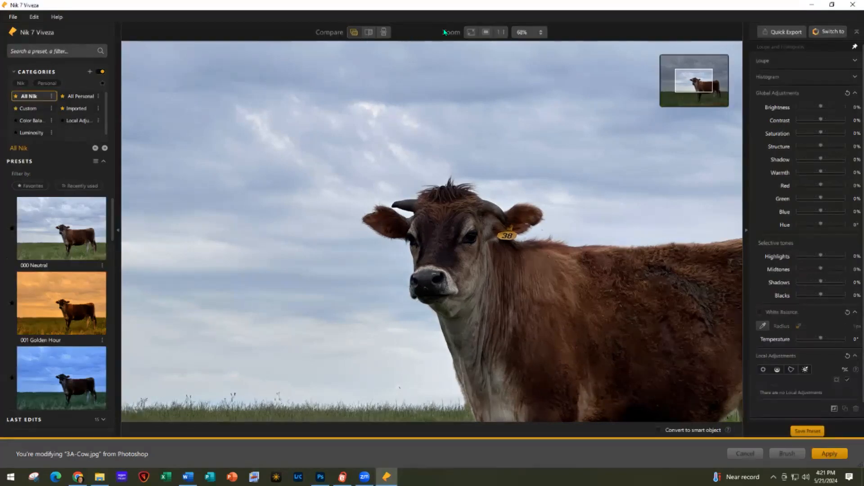
click(470, 31)
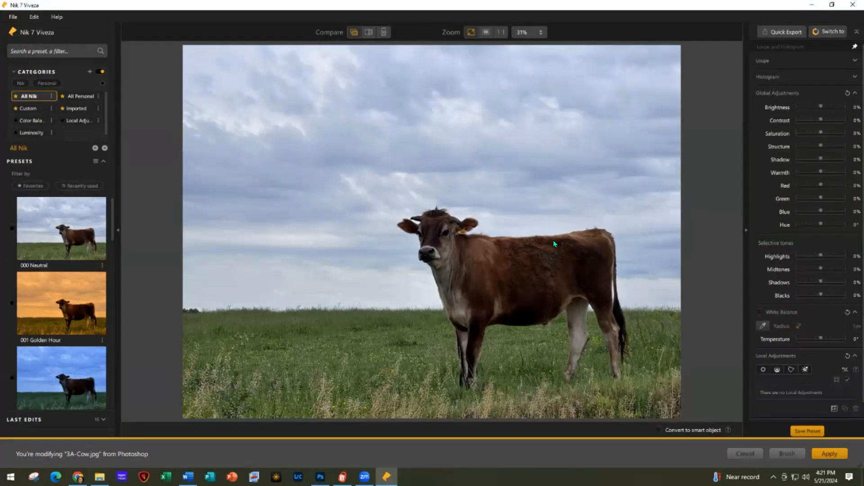
click(764, 371)
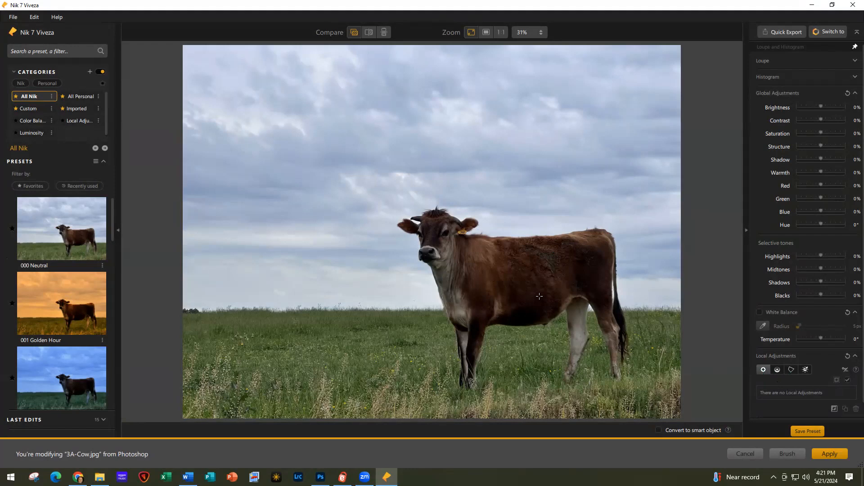
click(502, 260)
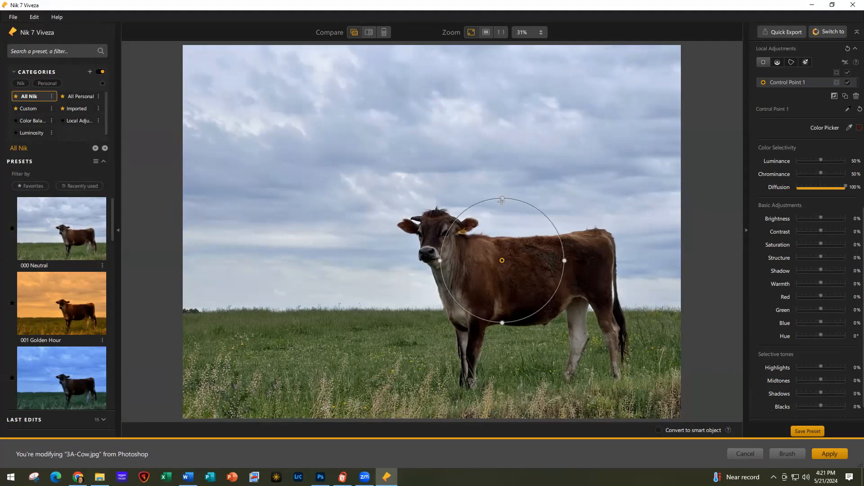
Shrink Control Point 1 onto the cow's body, move it lower, and set Brightness 8%, Shadow 16%
drag(528, 205, 518, 221)
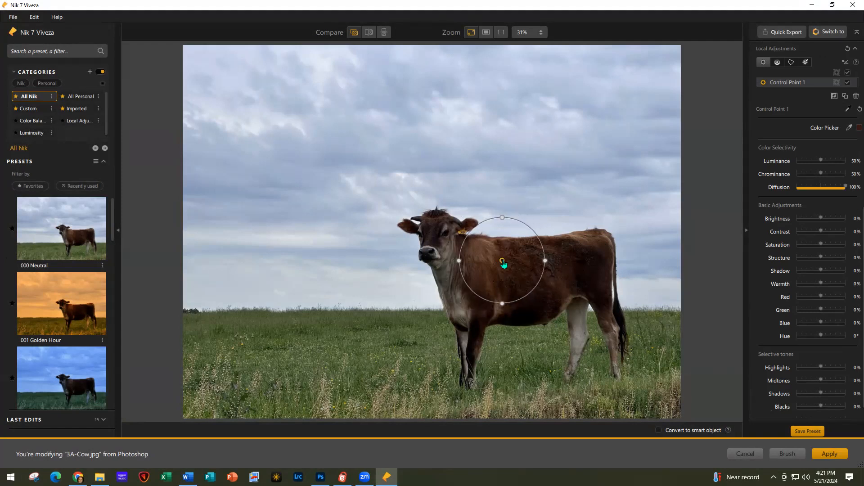
drag(502, 261, 507, 282)
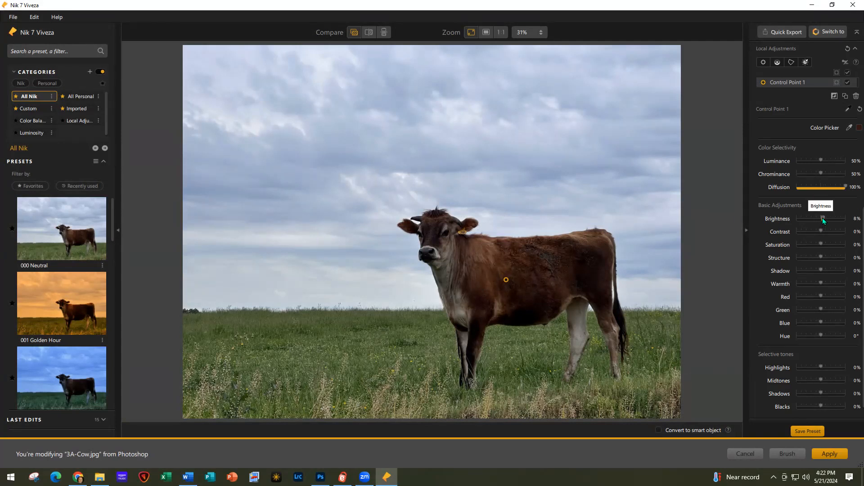
drag(819, 271, 826, 270)
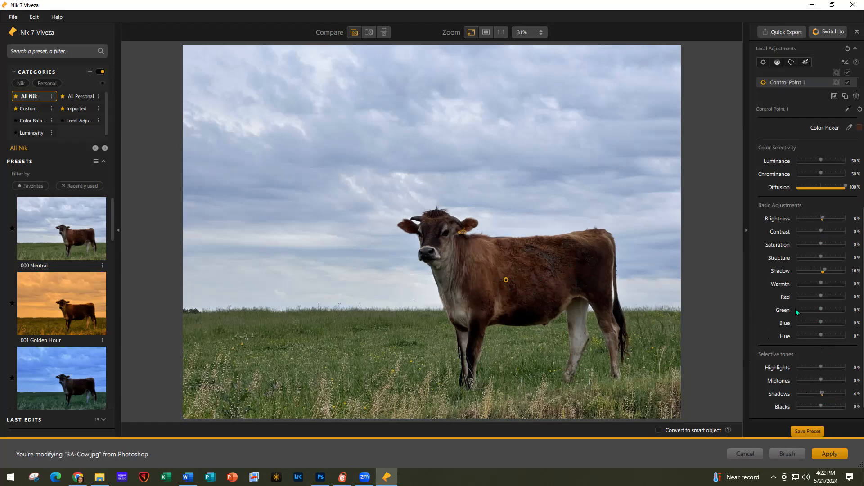
scroll(788, 189, up, 1)
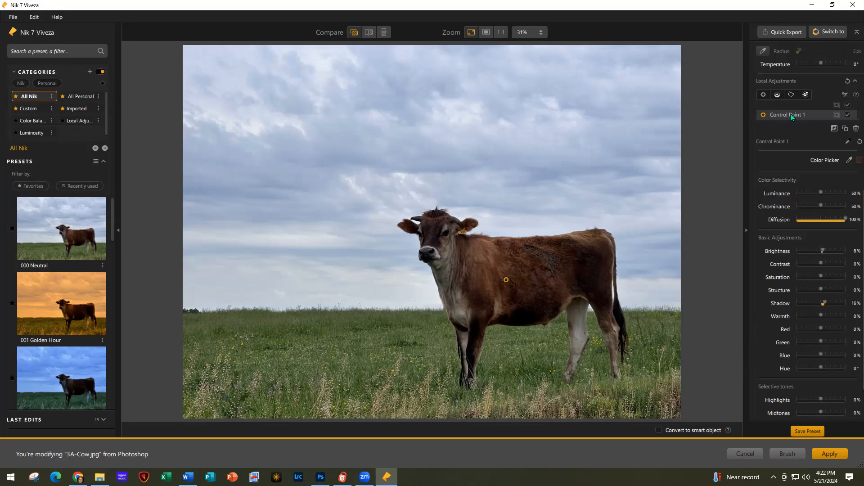
Duplicate the control point as a smaller Control Point 2 on the cow's rear, then draw a sky-to-horizon control line
click(846, 130)
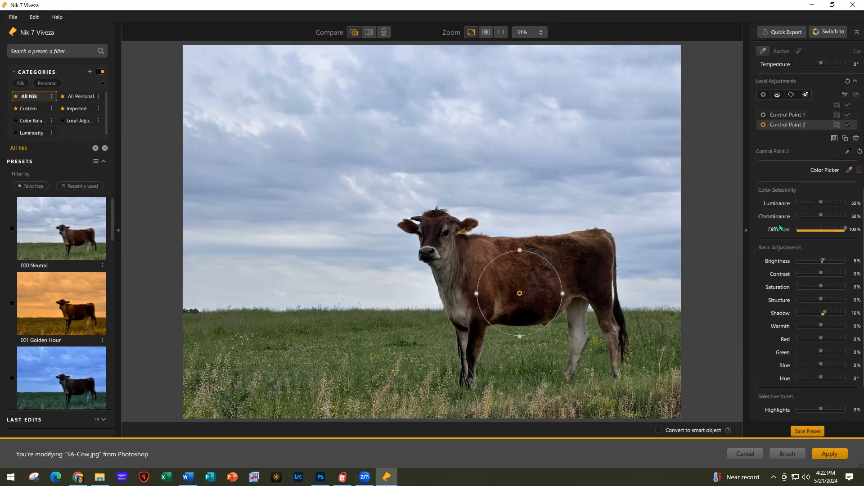
drag(520, 295, 576, 265)
drag(554, 228, 557, 235)
drag(576, 266, 572, 264)
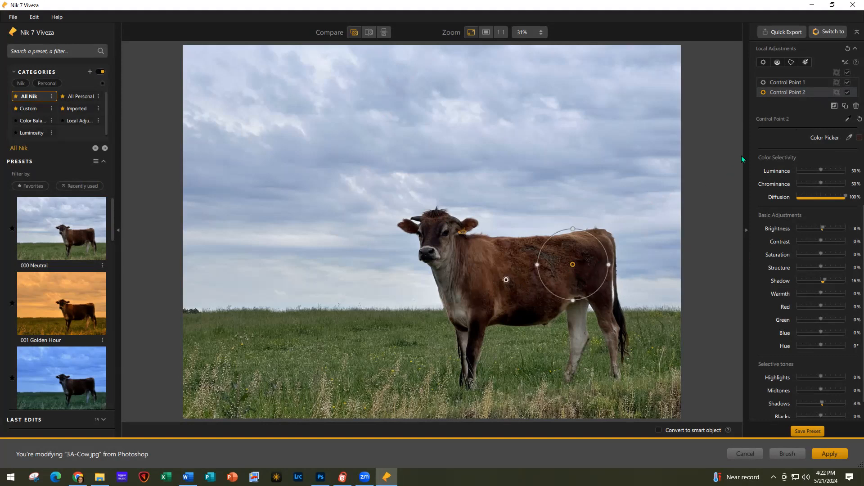
click(778, 62)
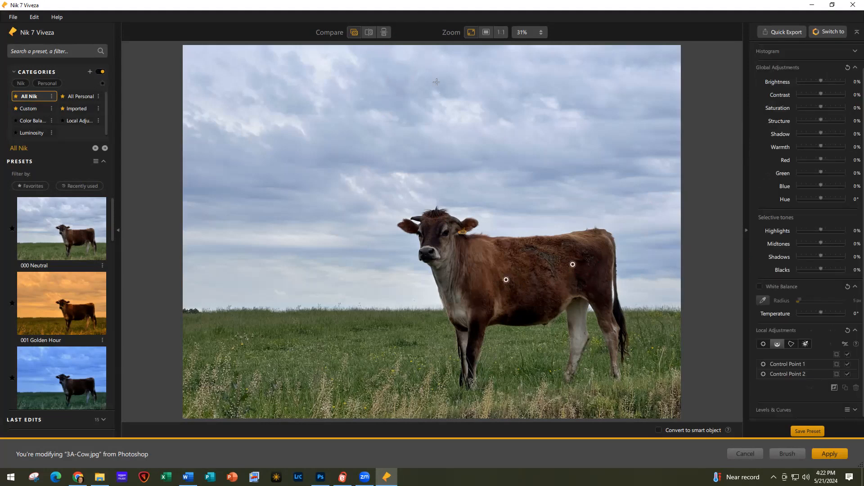
drag(435, 73, 436, 309)
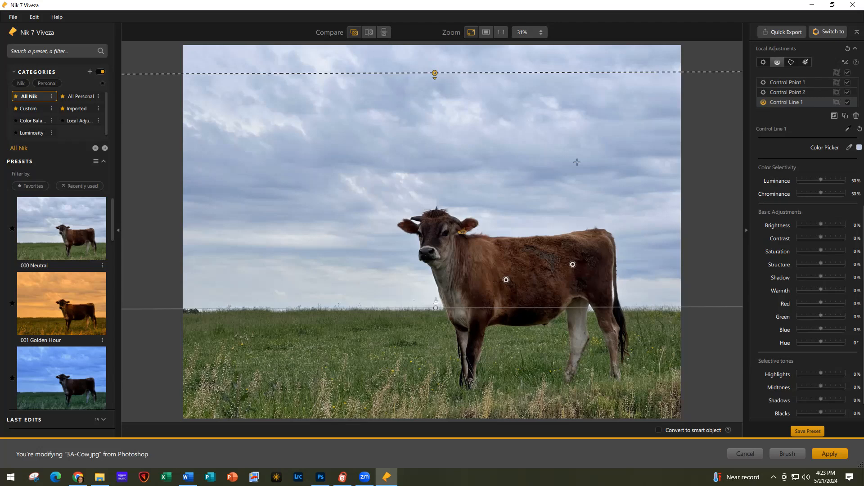
Give Control Line 1 luminance 54%, contrast 36%, saturation 6%, blue 22% and highlights -12%
click(822, 180)
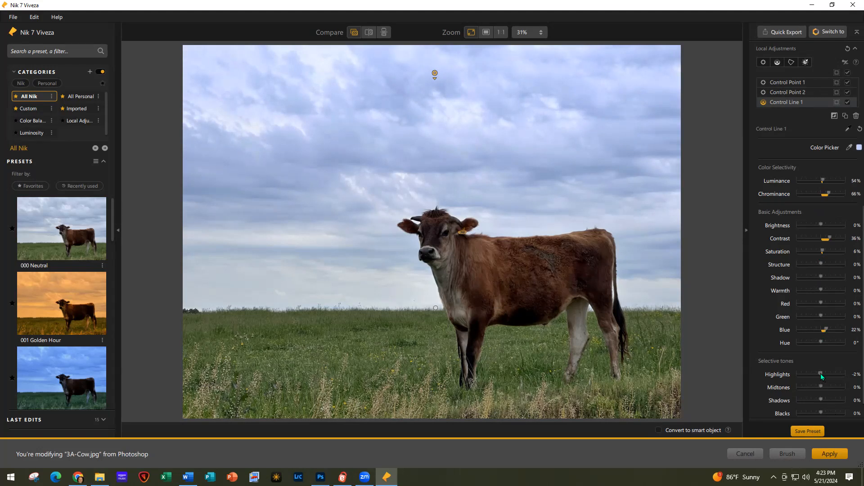
drag(820, 373, 818, 374)
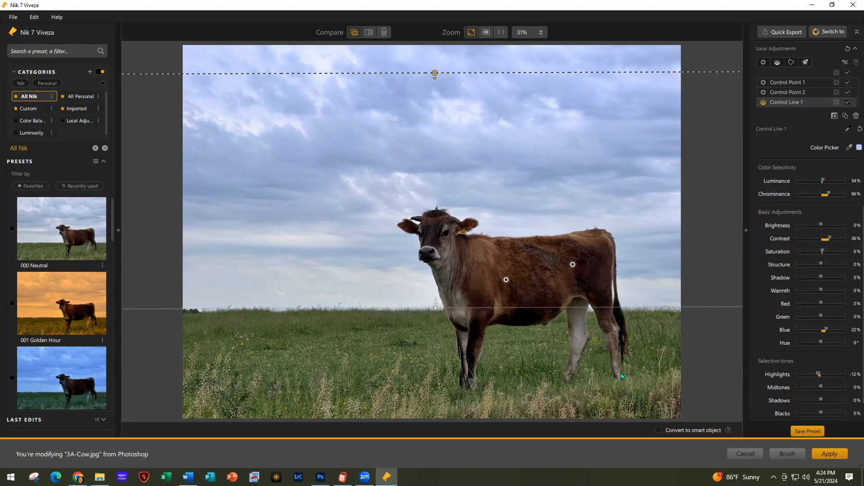
click(792, 61)
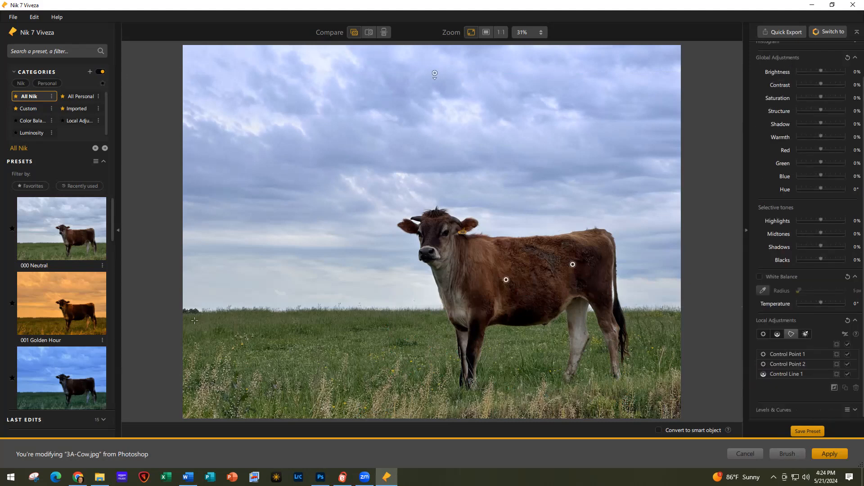
Start Control Polygon 1 along the horizon and bottom corners, tracing down the tail and around the hind hoof
click(182, 312)
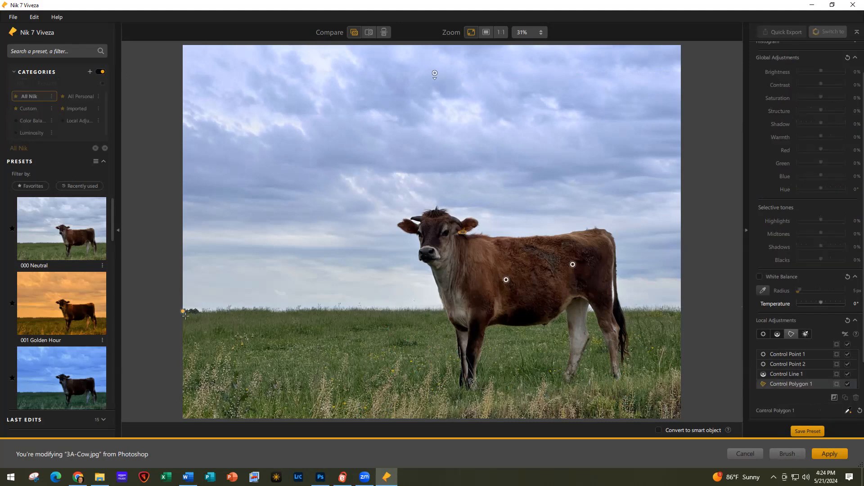
click(182, 420)
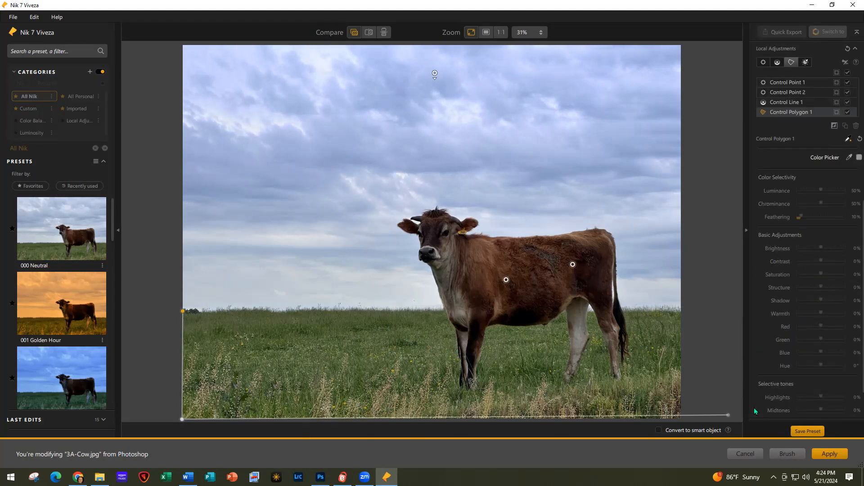
click(681, 419)
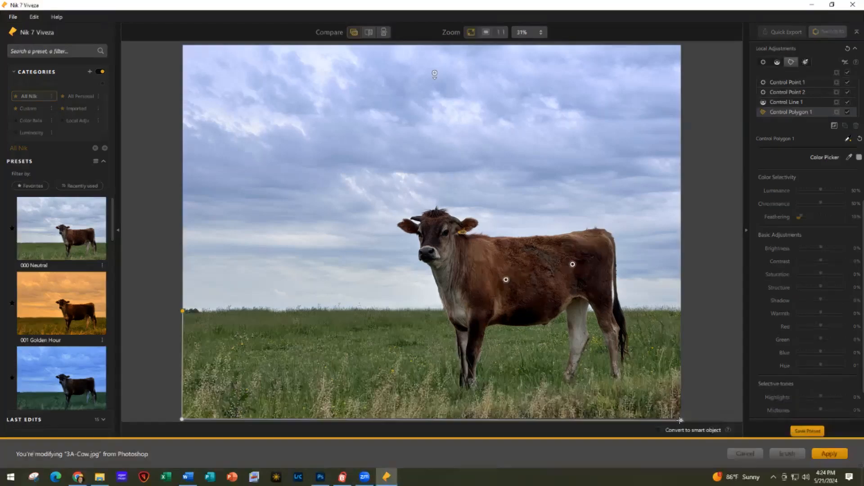
click(682, 311)
click(627, 324)
click(629, 339)
click(629, 352)
click(624, 363)
click(623, 373)
click(623, 382)
click(613, 381)
click(610, 363)
click(608, 348)
click(602, 333)
click(598, 320)
click(594, 309)
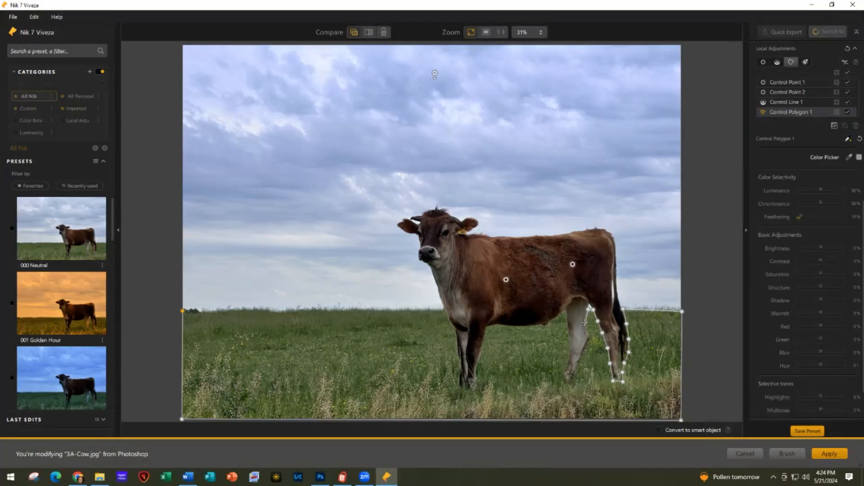
Continue the polygon around the inner and other hind leg up to the belly
click(586, 320)
click(588, 327)
click(589, 334)
click(592, 337)
click(582, 358)
click(570, 382)
click(561, 380)
click(568, 360)
click(570, 341)
click(567, 310)
click(550, 322)
Trace along the belly and around the foreleg, then close the polygon along the horizon
click(539, 326)
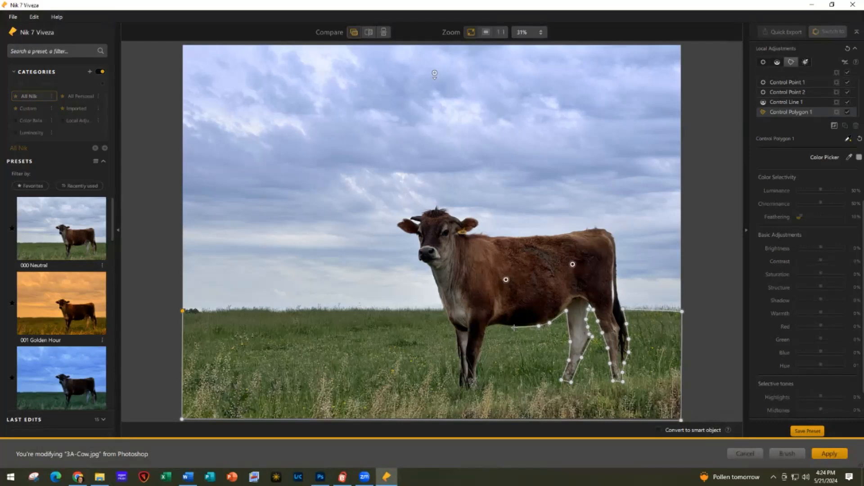
click(518, 326)
click(503, 324)
click(498, 325)
click(489, 326)
click(488, 329)
click(482, 352)
click(476, 371)
click(462, 387)
click(460, 365)
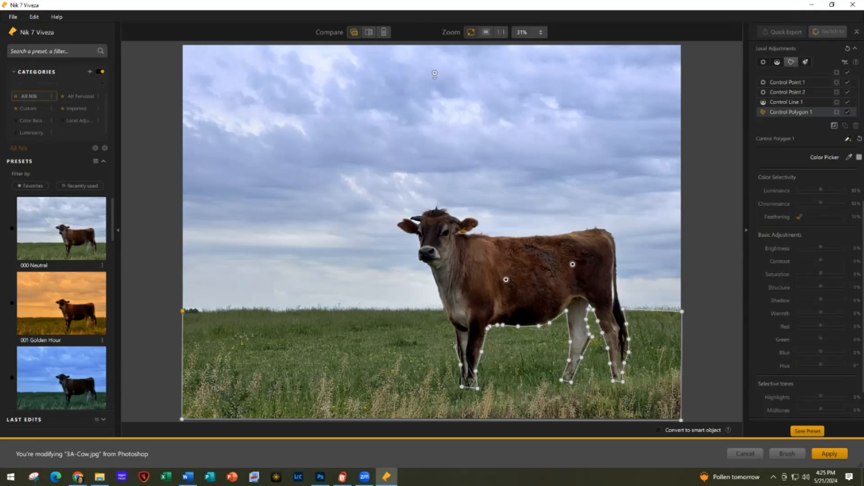
click(459, 342)
click(457, 327)
click(449, 319)
click(446, 310)
click(356, 313)
click(182, 310)
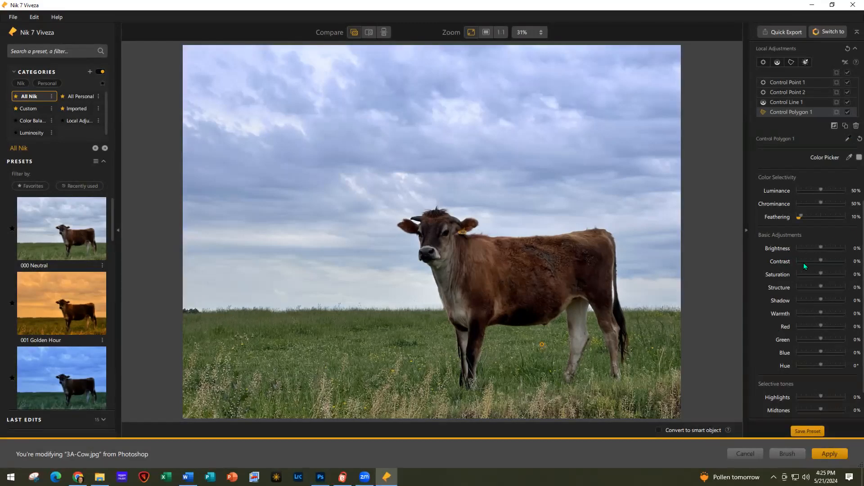
Give Control Polygon 1 contrast 20%, saturation 14% and green 22% for the grass
drag(822, 261, 825, 261)
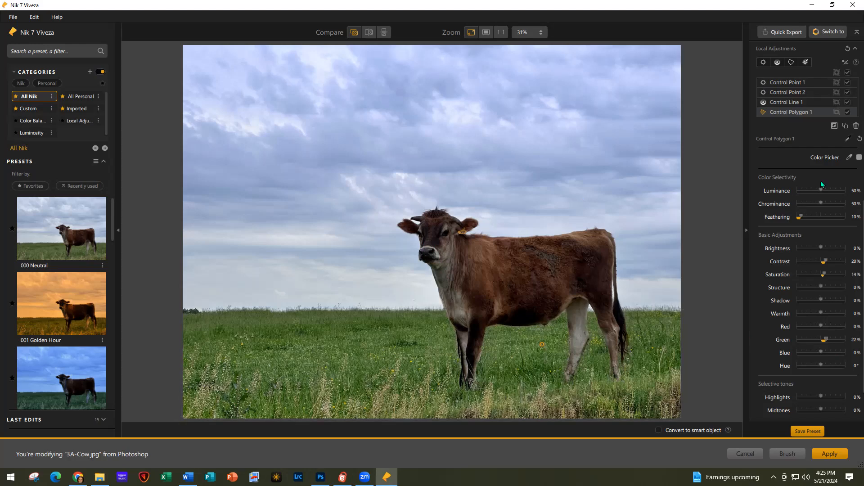
click(790, 62)
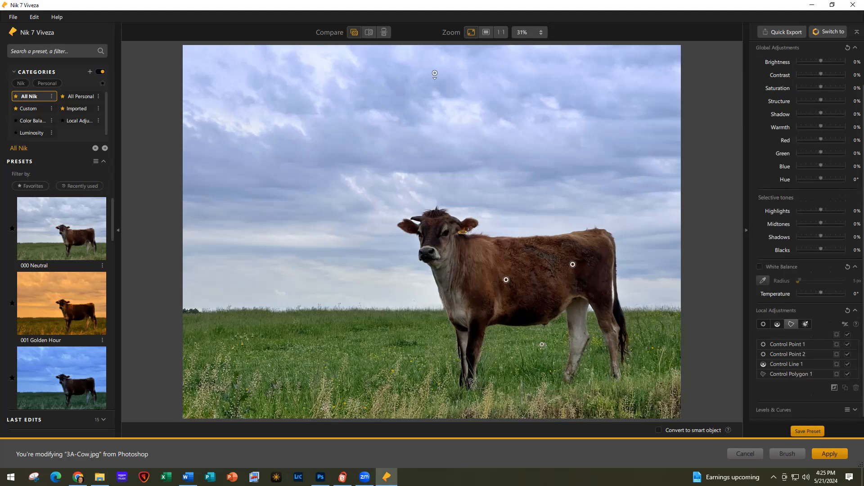
Begin Control Polygon 2 at the ear, tracing along the top of the head, horn and left ear
click(478, 221)
click(468, 217)
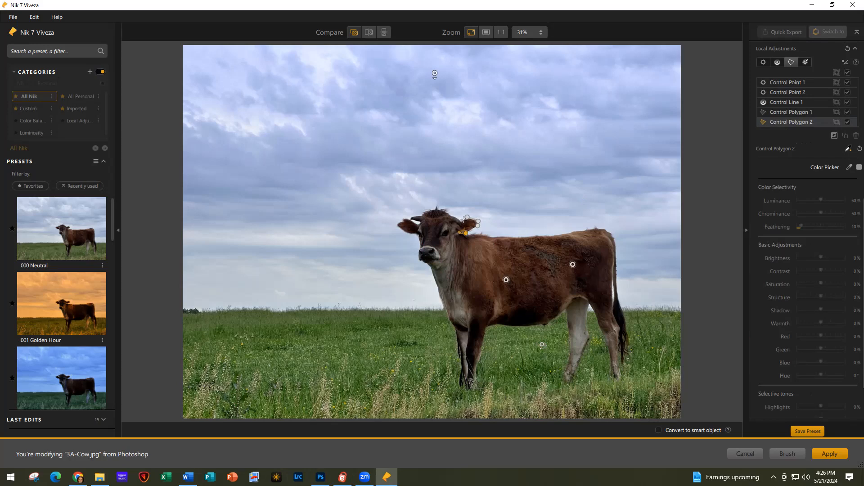
click(448, 213)
click(438, 208)
click(429, 212)
click(423, 216)
click(412, 218)
click(412, 221)
click(404, 222)
click(395, 226)
click(405, 232)
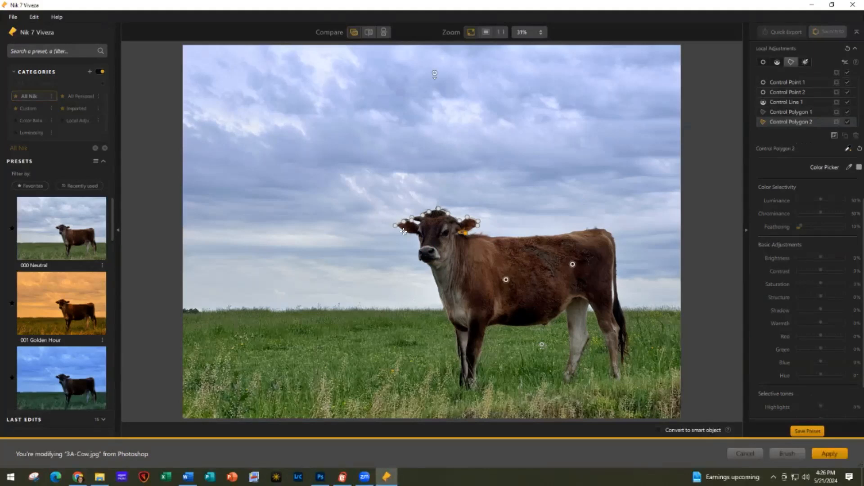
Continue the outline down the muzzle, neck and chest, closing it around the head
click(420, 248)
click(418, 255)
click(419, 260)
click(426, 264)
click(437, 288)
click(444, 308)
click(458, 286)
click(461, 259)
click(465, 231)
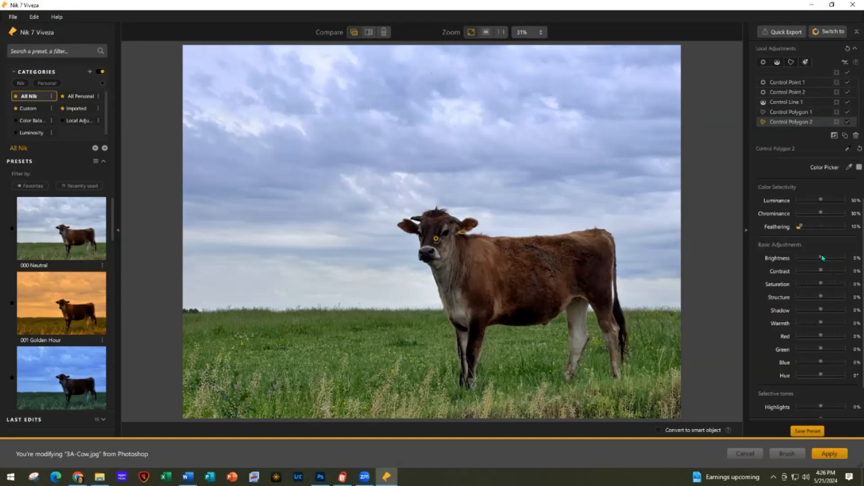
Set Control Polygon 2 to brightness 40%, structure 18%, chrominance 11% and enable Convert to smart object
drag(826, 259, 831, 259)
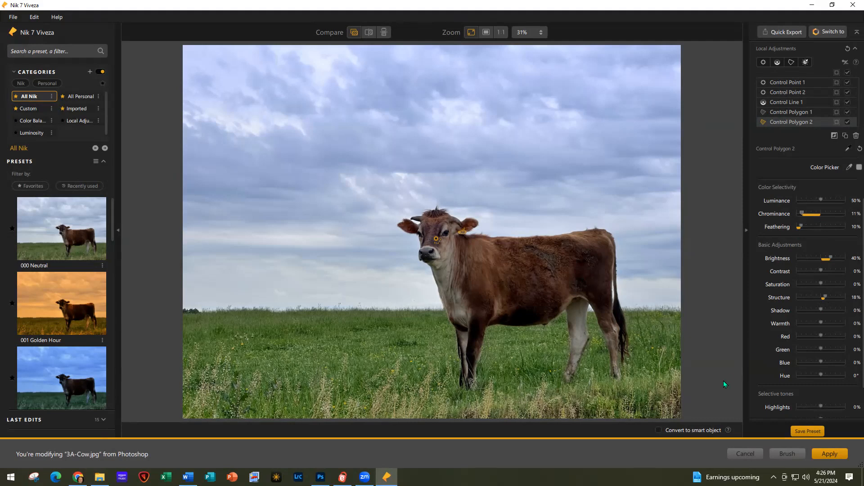
click(658, 431)
click(499, 256)
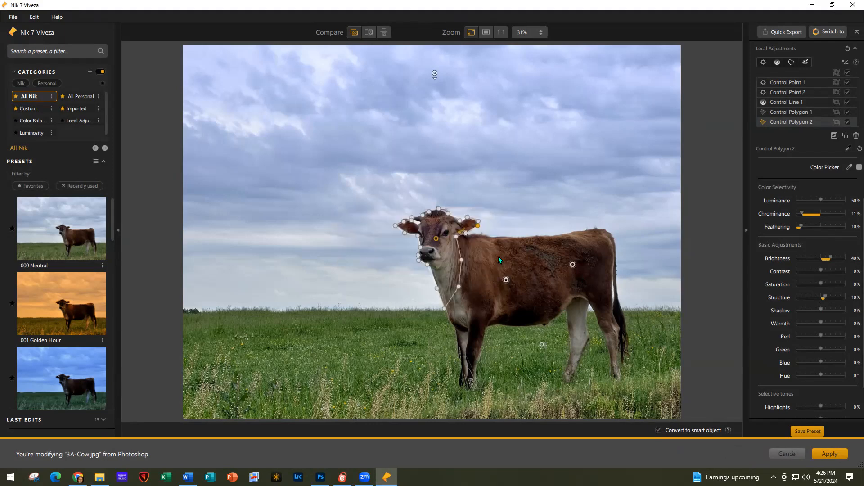
Apply the Viveza edits in Photoshop and compare them against the original by toggling layer visibility
click(826, 455)
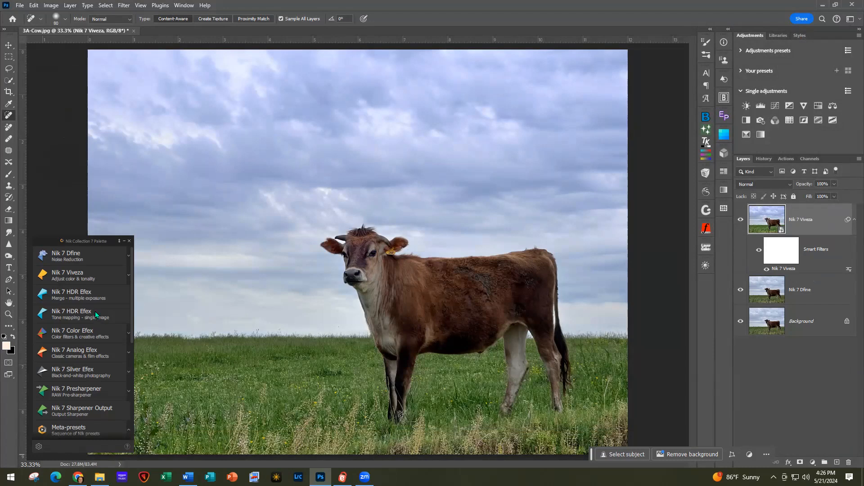
click(125, 242)
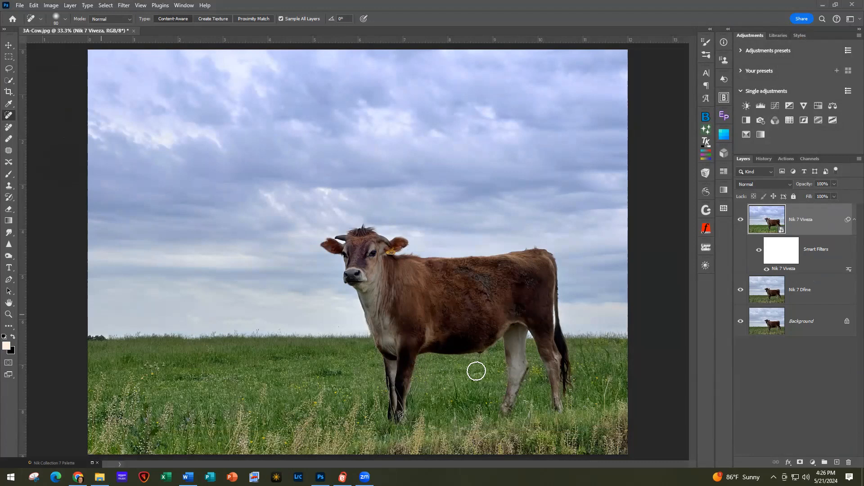
scroll(479, 368, up, 2)
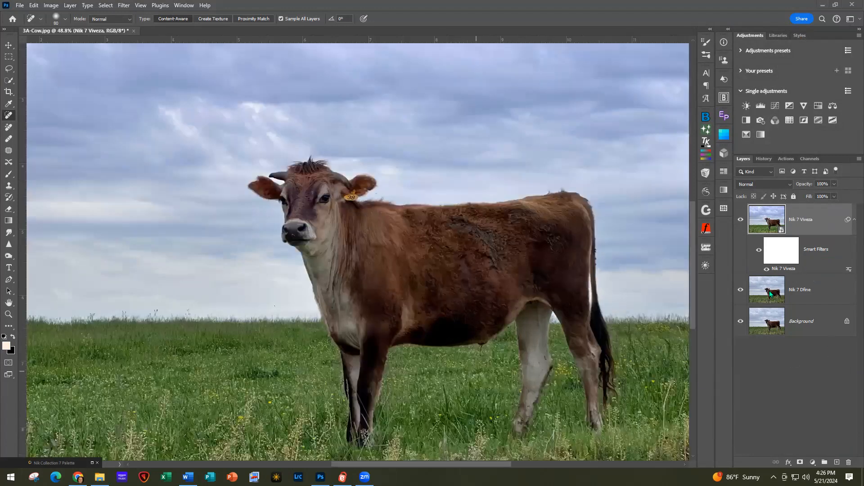
alt+click(741, 322)
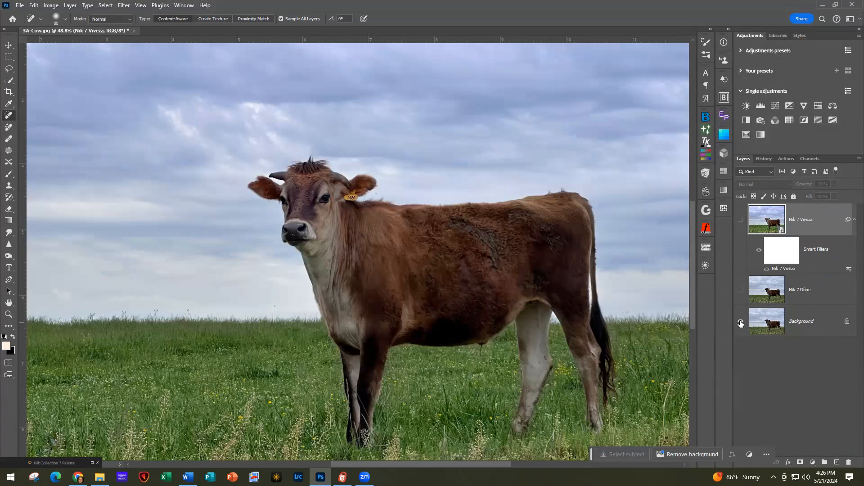
alt+click(740, 322)
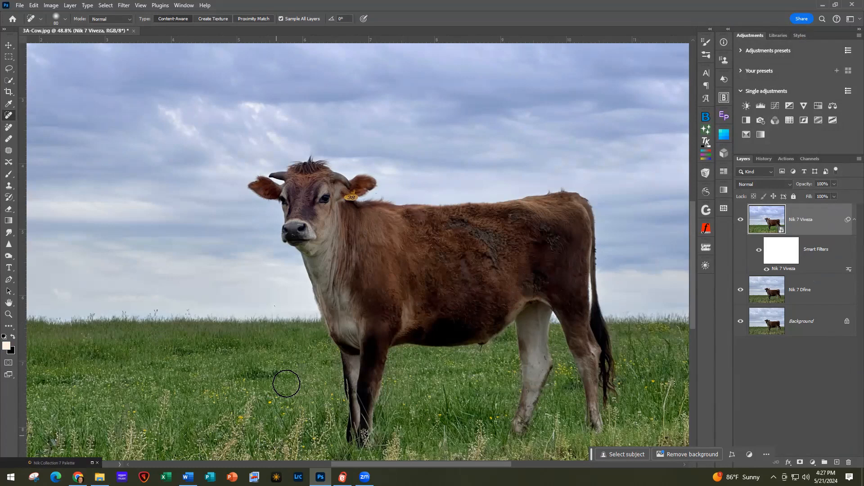
scroll(277, 400, down, 3)
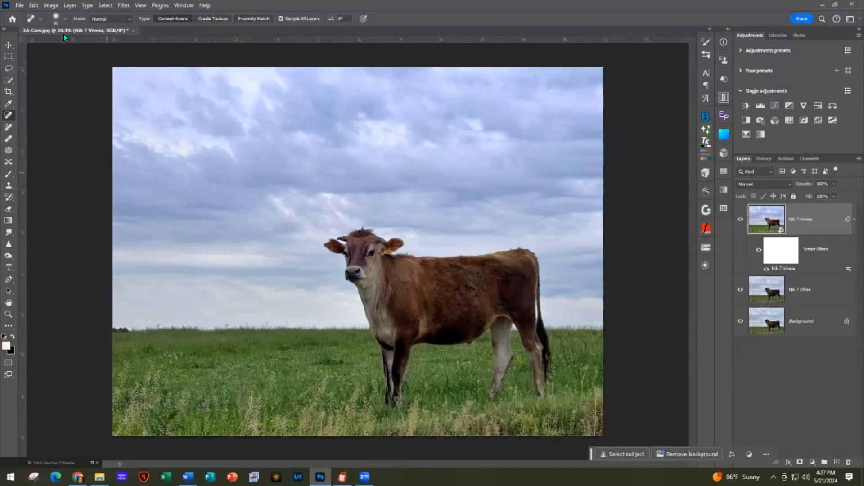
Close the cow photo without saving, open 4A-Rose with Dew.jpg and expand the Nik Collection palette
click(134, 33)
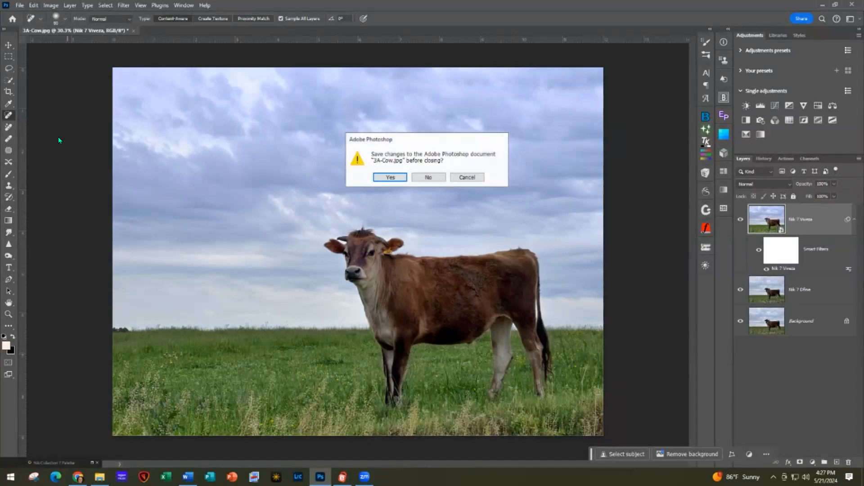
click(428, 177)
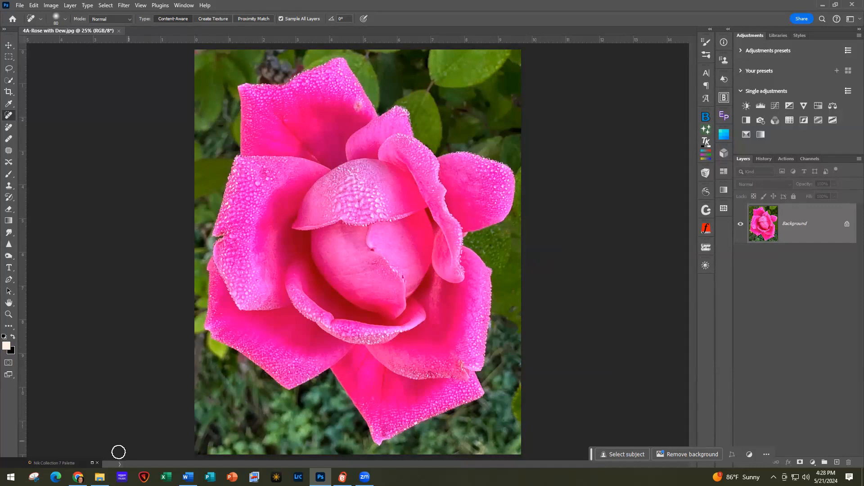
click(92, 463)
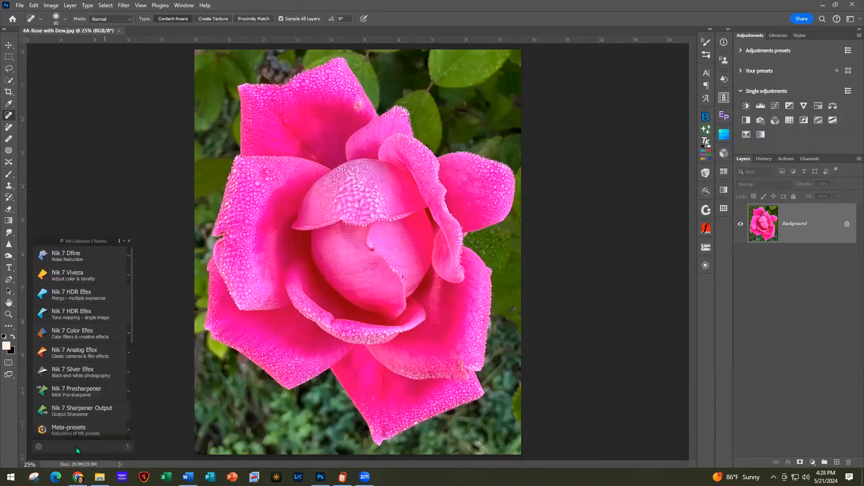
Denoise the rose in Nik 7 Dfine with Color Noise 159%, set to convert to a smart object
click(72, 254)
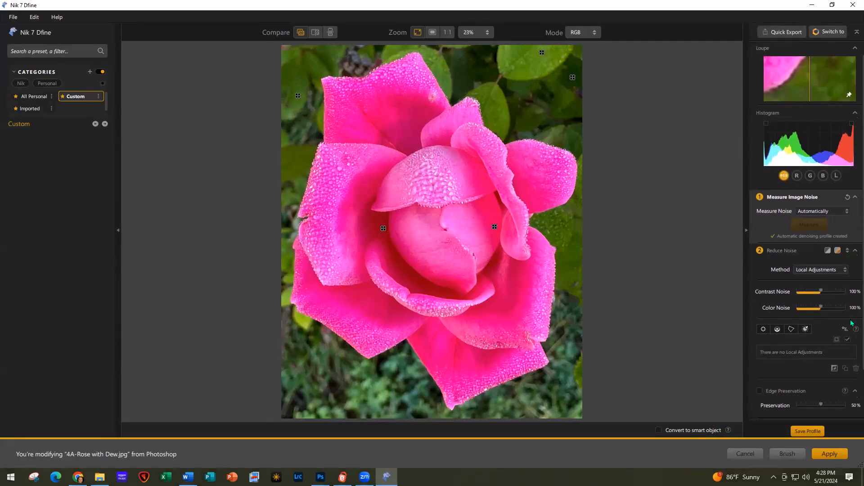
drag(821, 308, 835, 308)
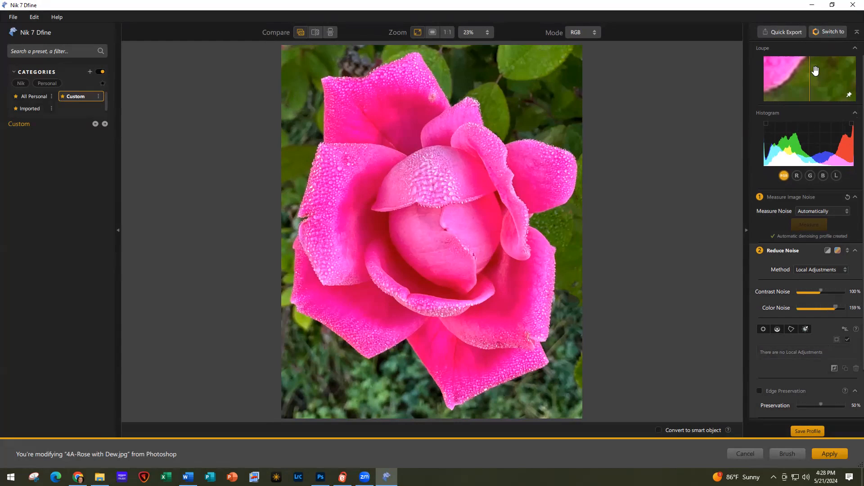
click(658, 431)
click(499, 256)
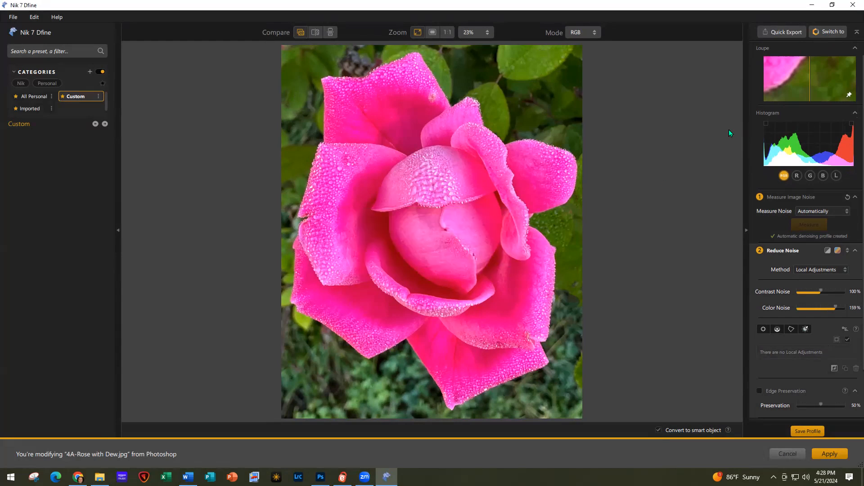
click(828, 30)
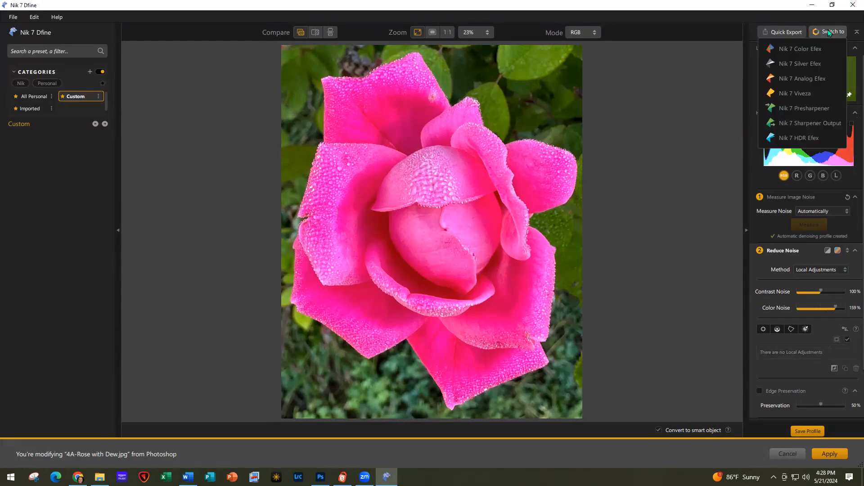
Send the denoised rose to Viveza and place Luminosity Mask 1 on the rose centre
click(799, 93)
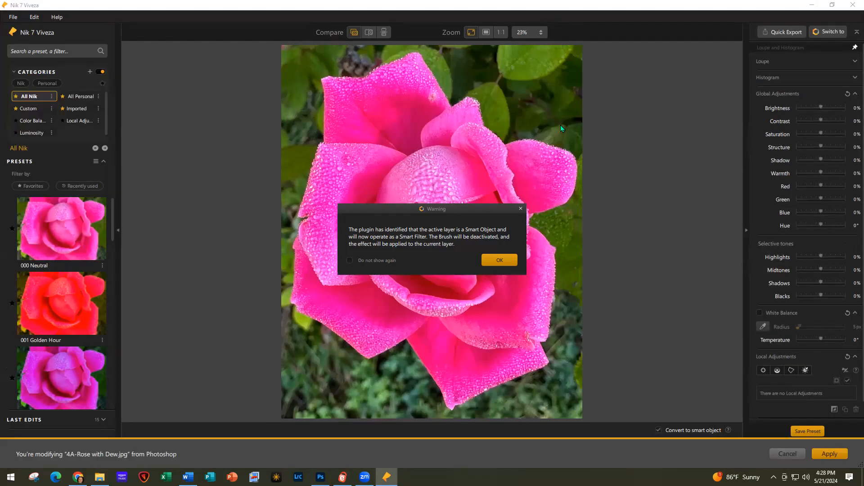
click(500, 261)
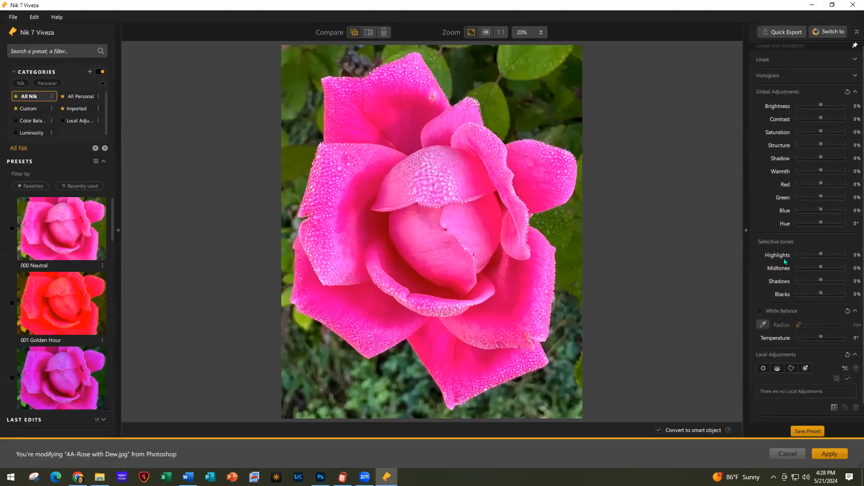
click(806, 368)
click(435, 225)
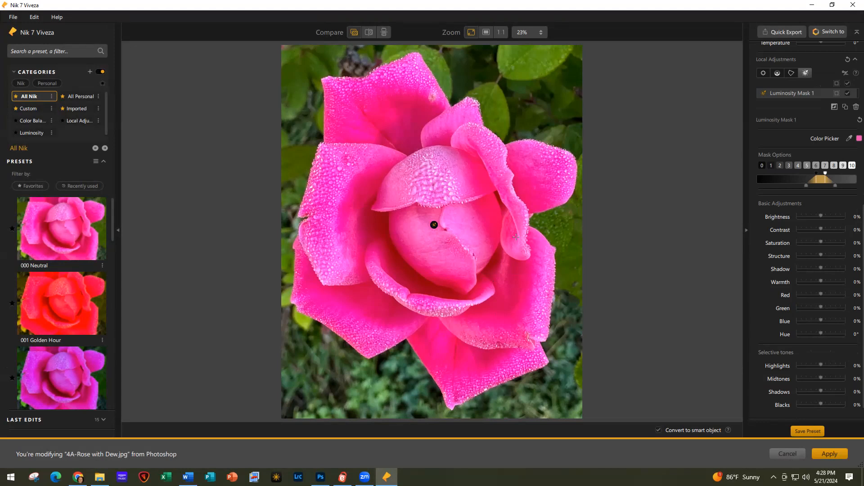
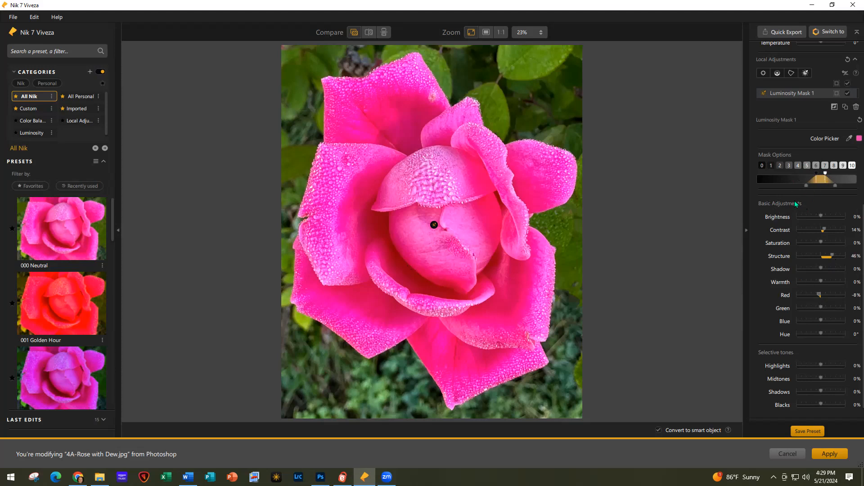
Adjust Luminosity Mask 1's tone range, briefly widening it, then settling on a slightly narrower band
drag(800, 188, 796, 186)
drag(795, 190, 808, 189)
Darken the upper-right foliage with a -26% brightness control point, then duplicate it onto the leaves above
click(764, 73)
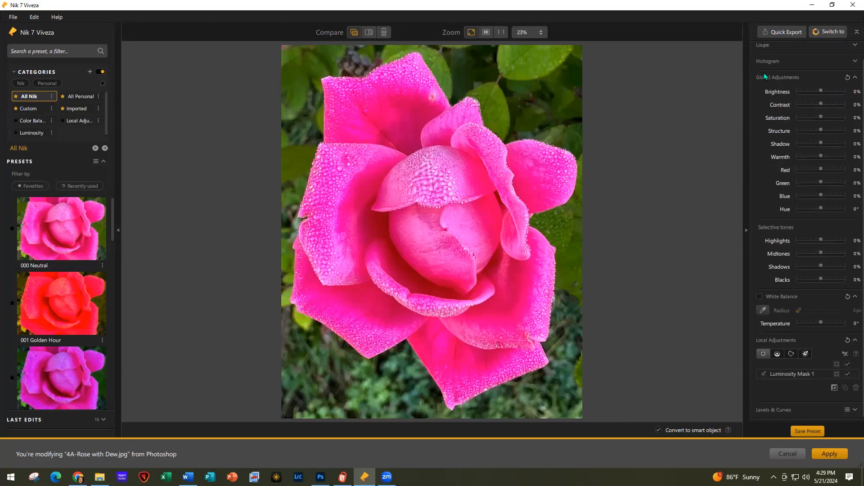
click(543, 102)
drag(576, 135, 573, 131)
drag(545, 104, 544, 100)
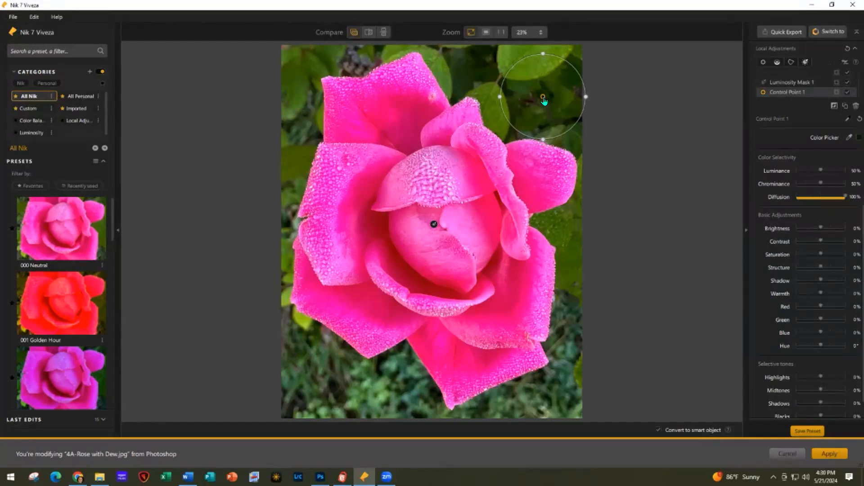
click(814, 228)
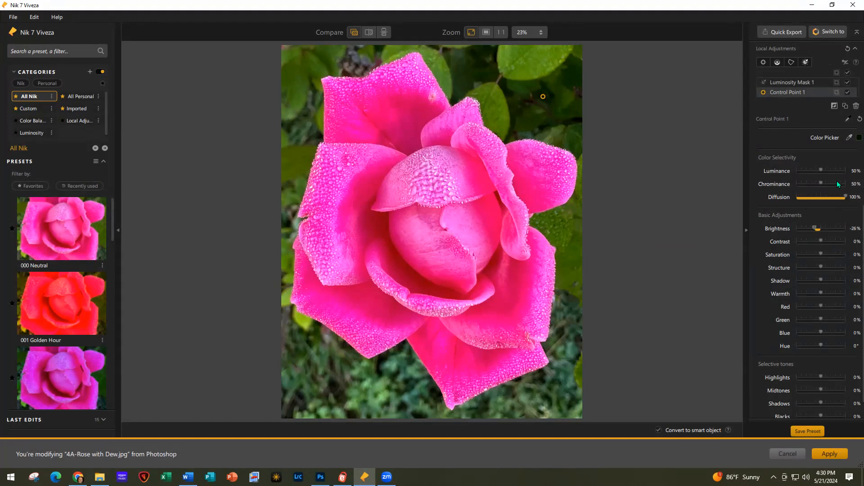
click(846, 106)
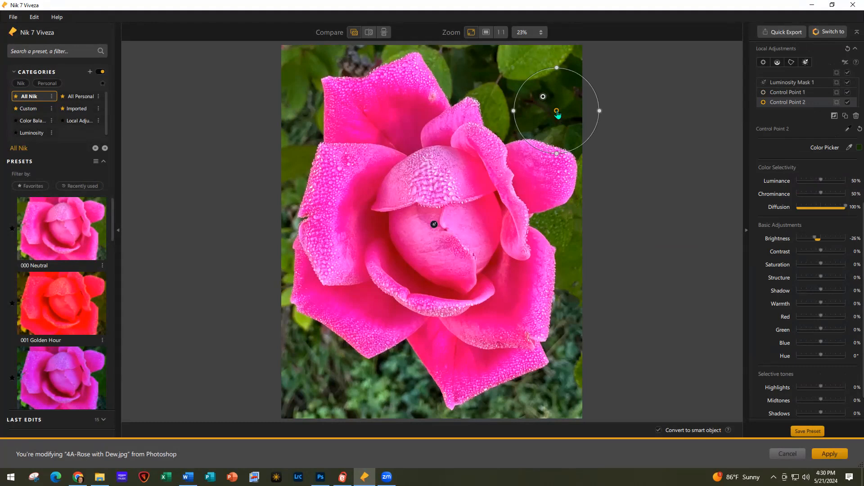
drag(540, 102, 469, 63)
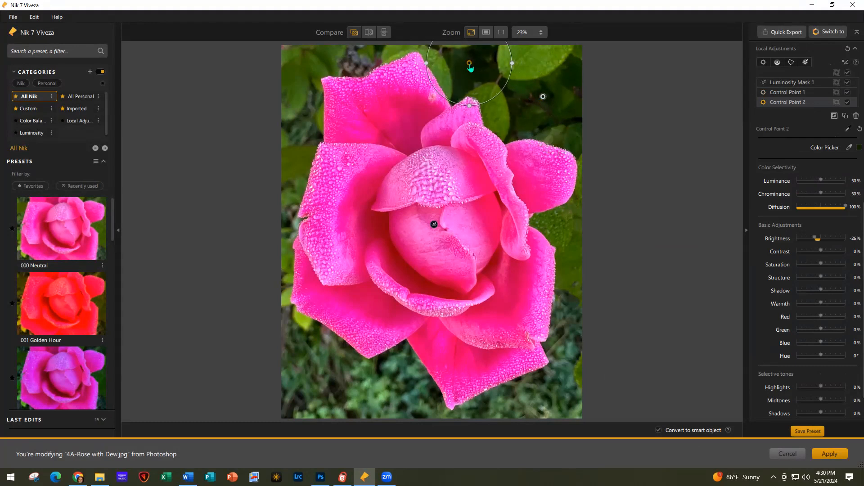
Add darkening copies on the top-edge foliage and left of the rose, enlarging the left one
click(846, 117)
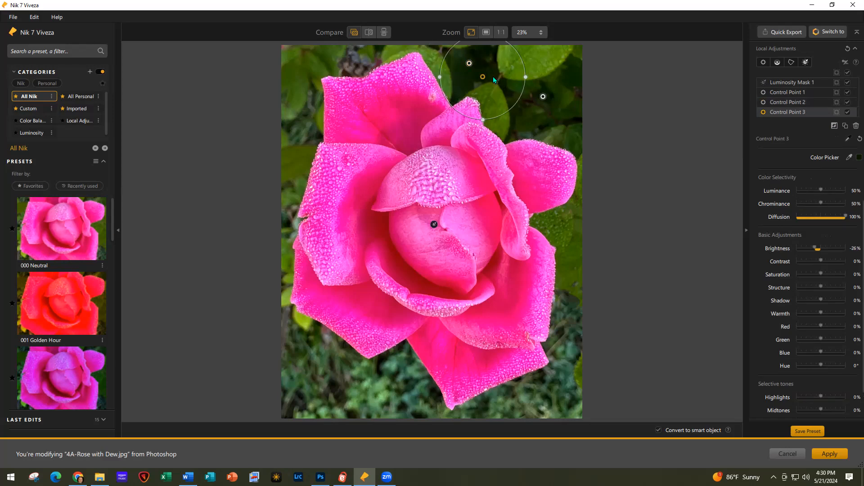
drag(482, 77, 356, 48)
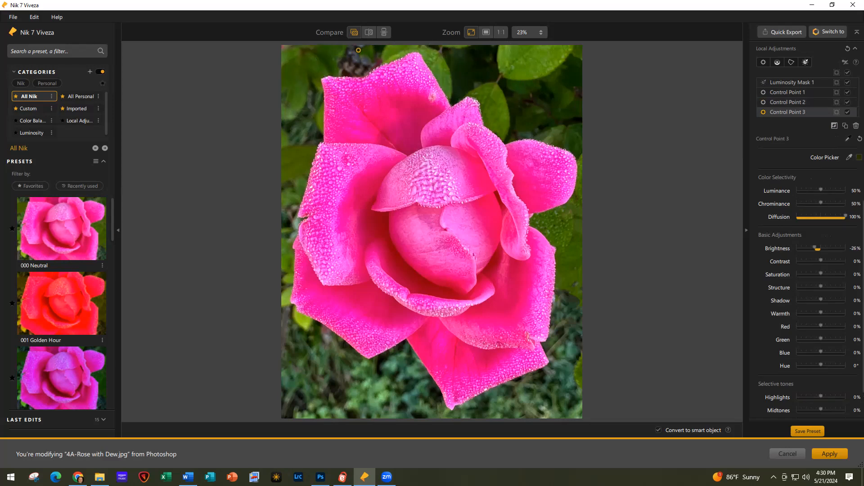
click(846, 126)
drag(374, 67, 298, 87)
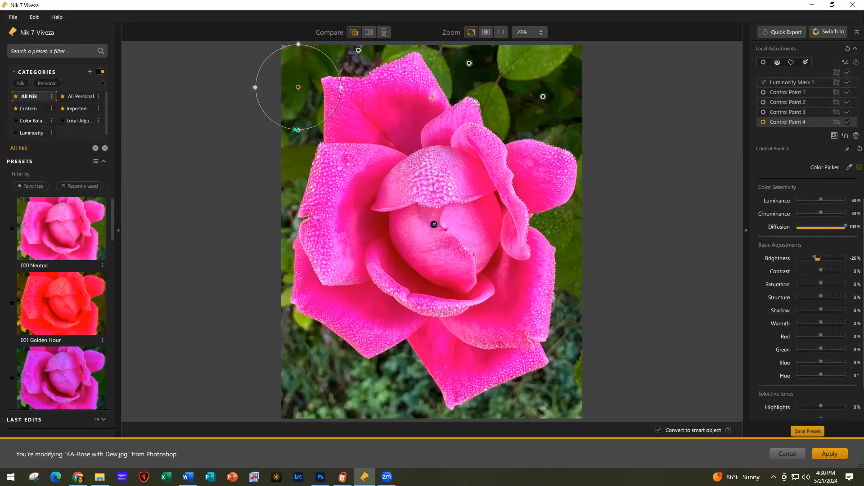
drag(296, 129, 296, 140)
drag(298, 87, 297, 93)
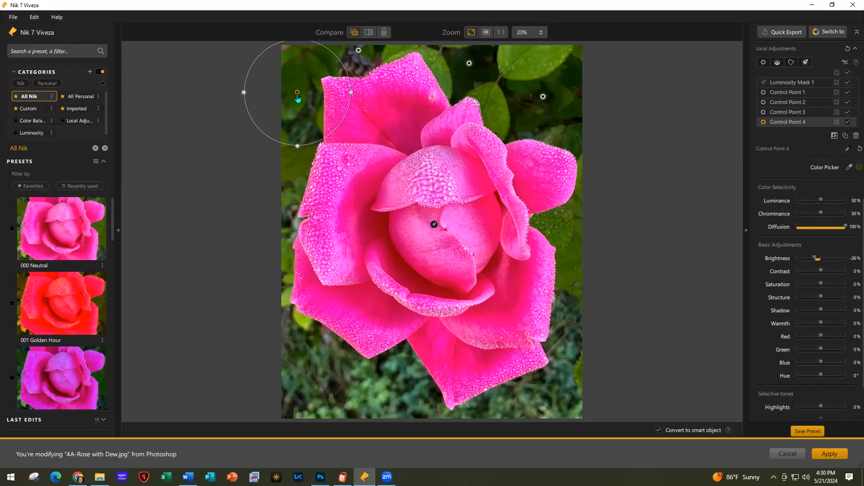
Add another darkening copy at the rose's left edge
click(836, 136)
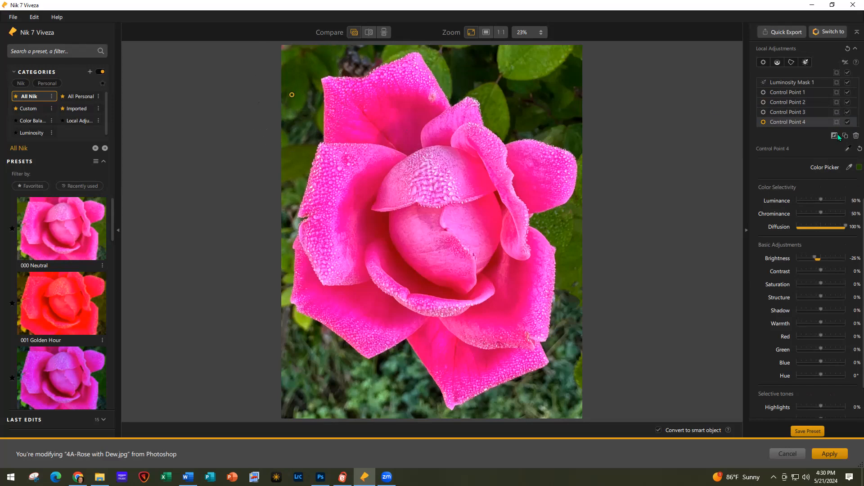
click(845, 135)
click(306, 109)
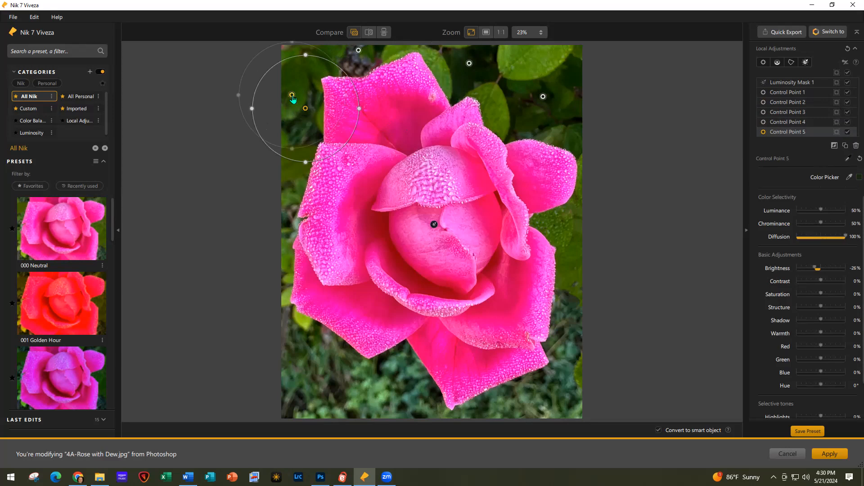
drag(305, 109, 306, 111)
drag(296, 181, 289, 208)
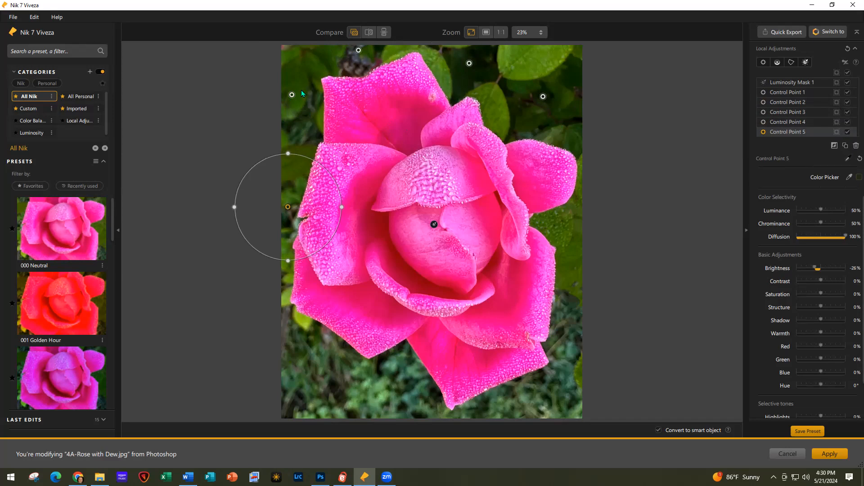
Place Control Point 6 below the rose as a wide ellipse, then reselect the left-edge point
click(846, 145)
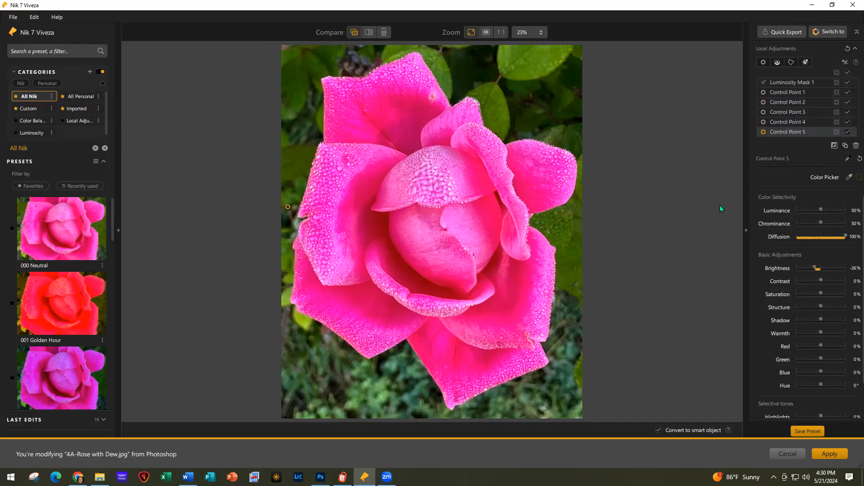
drag(305, 221, 326, 383)
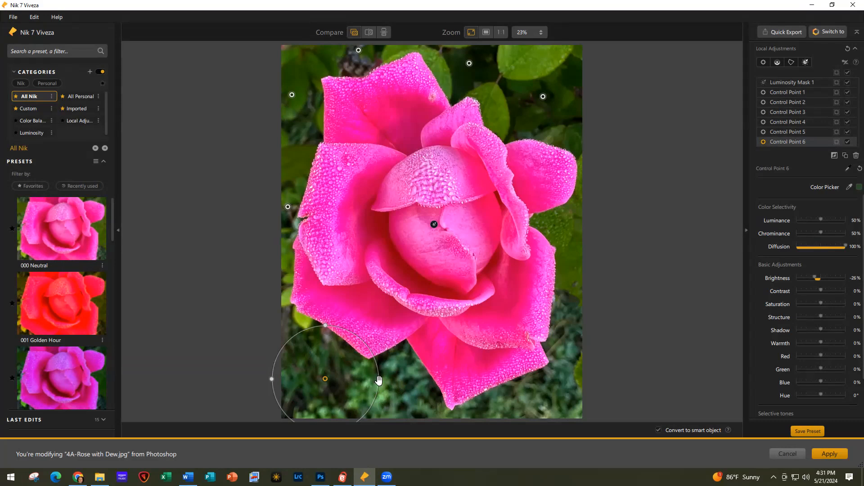
drag(395, 381, 447, 379)
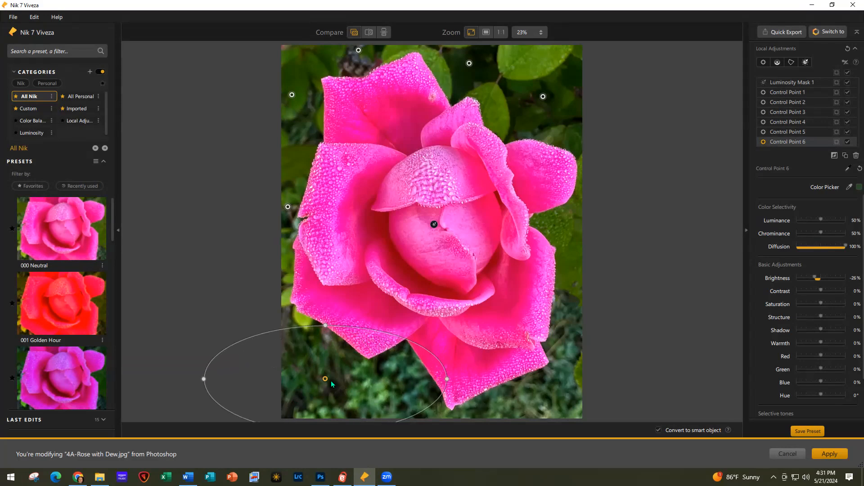
drag(325, 379, 388, 390)
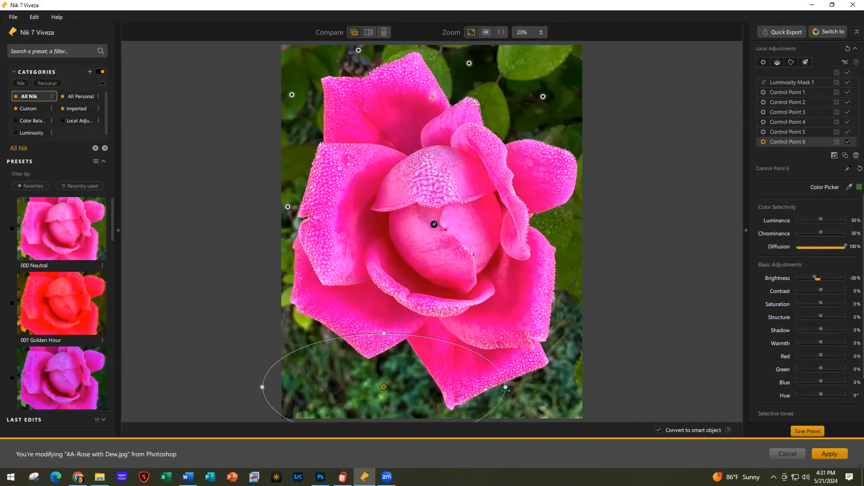
drag(507, 390, 599, 391)
drag(384, 390, 402, 390)
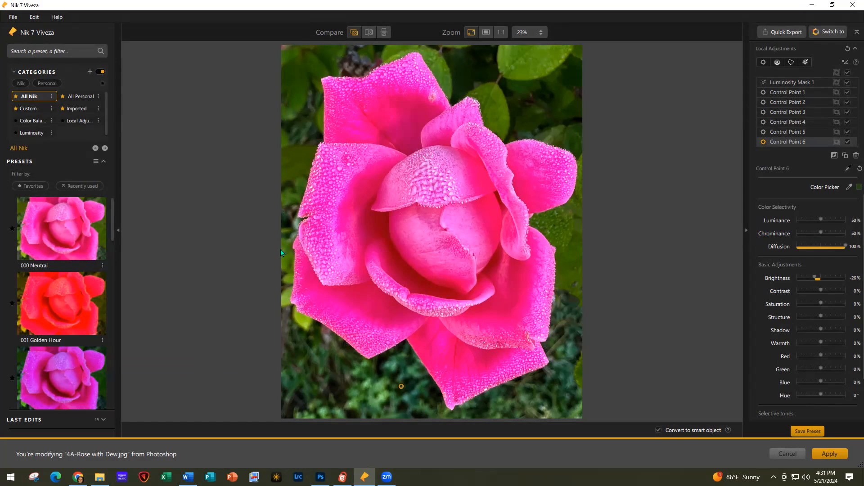
click(288, 207)
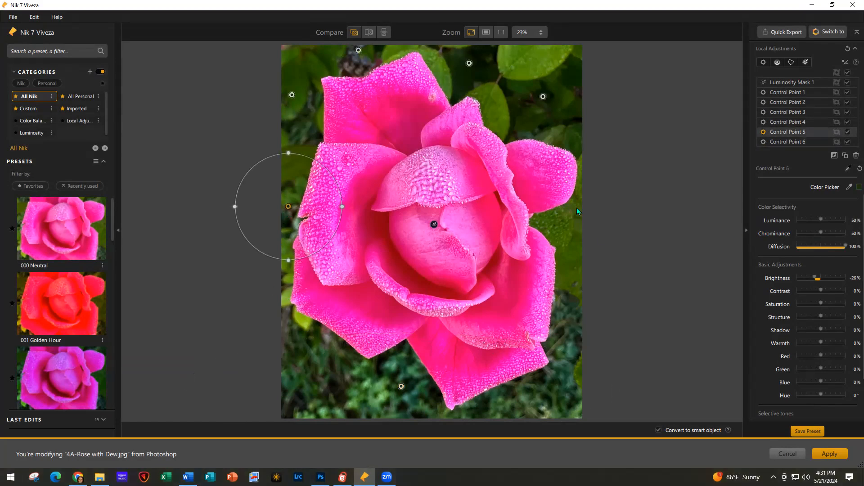
Copy Control Point 5 to the right-side foliage as a tall ellipse, nudged slightly up
click(845, 155)
drag(301, 221, 580, 224)
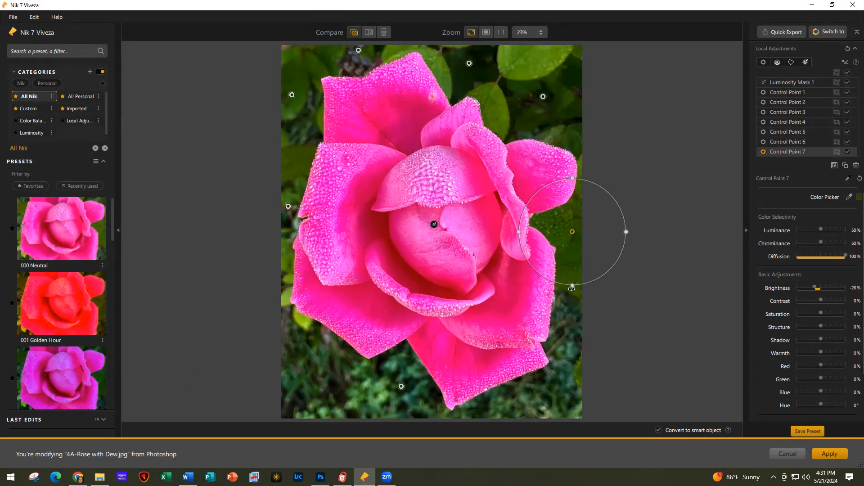
drag(572, 288, 570, 386)
drag(573, 240, 575, 234)
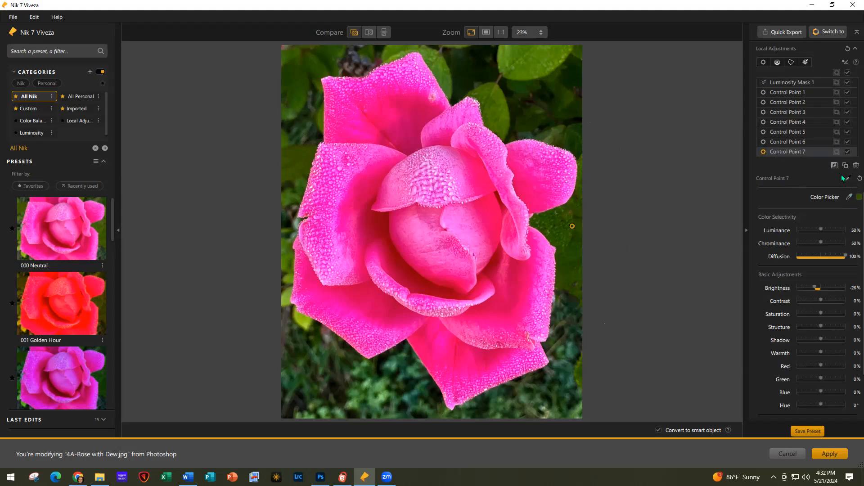
Check Control Point 7's mask and stretch its ellipse taller to cover the right foliage
click(836, 153)
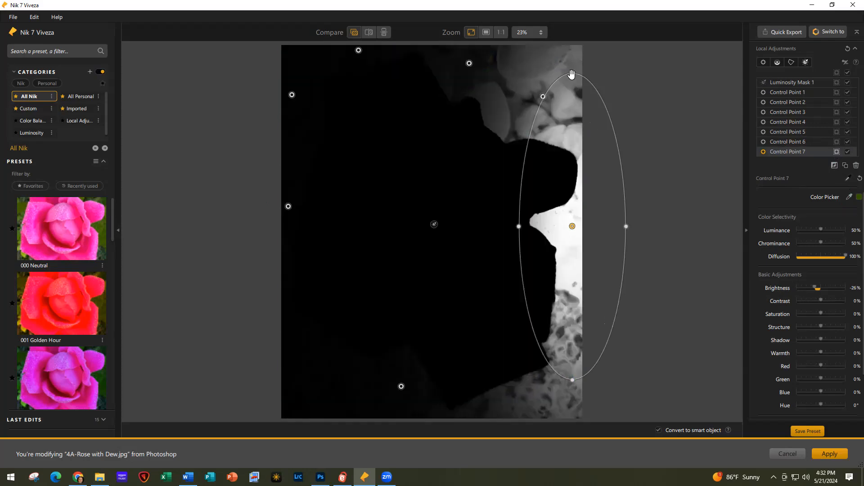
drag(570, 72, 574, 36)
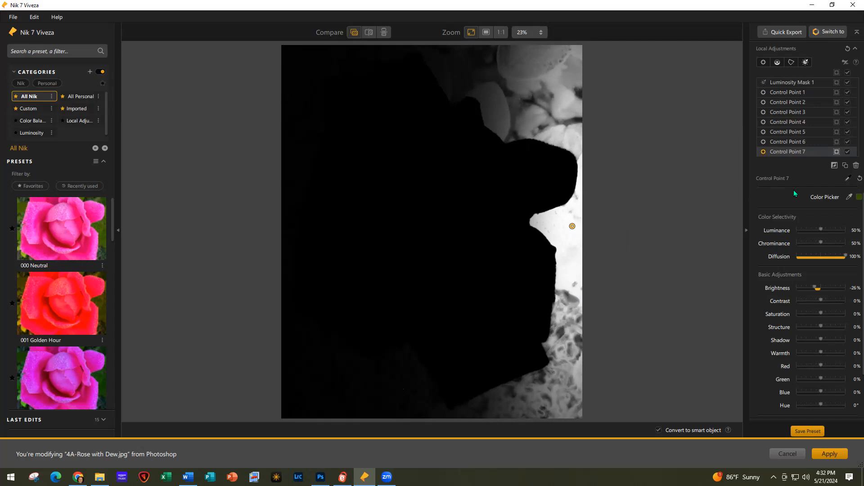
click(835, 151)
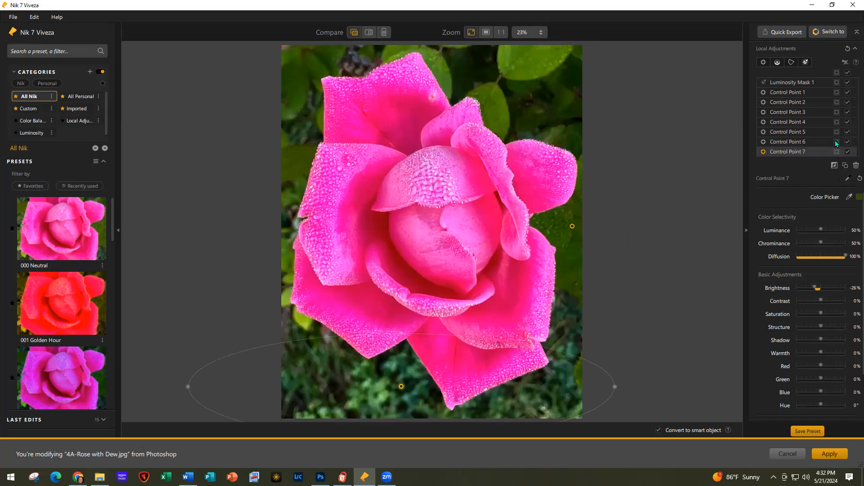
Using the masks of points 6 and 5, move point 5 higher and enlarge its circle
click(836, 142)
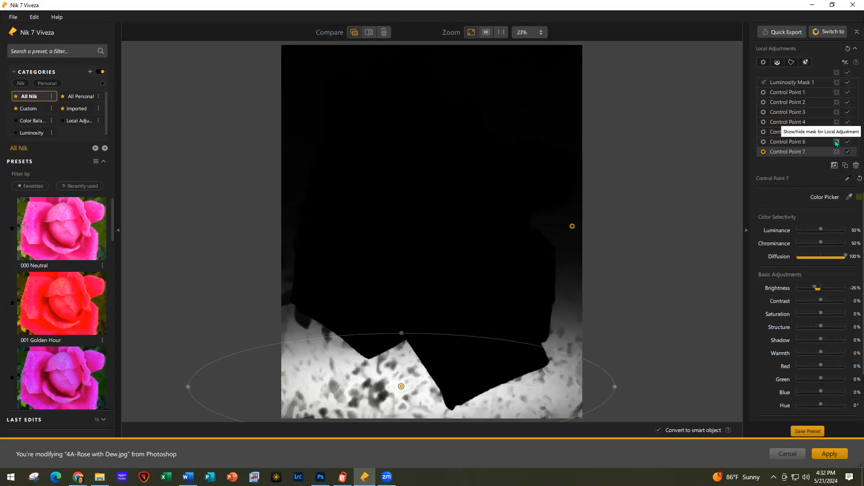
click(837, 132)
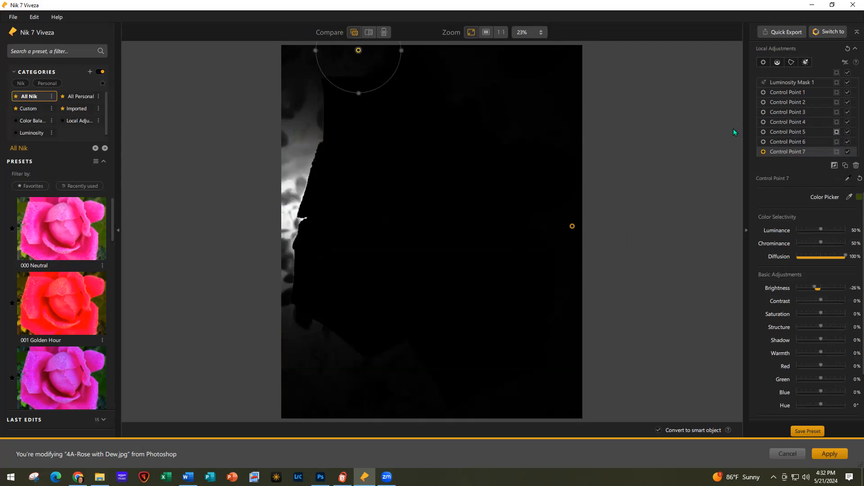
click(292, 194)
drag(296, 188, 296, 172)
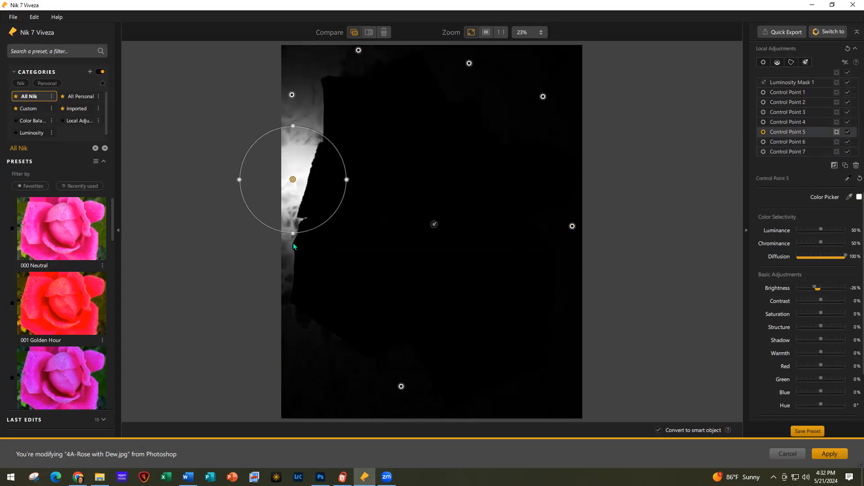
drag(316, 228, 321, 253)
mouse_move(293, 181)
mouse_down()
mouse_move(283, 192)
mouse_move(287, 187)
mouse_up()
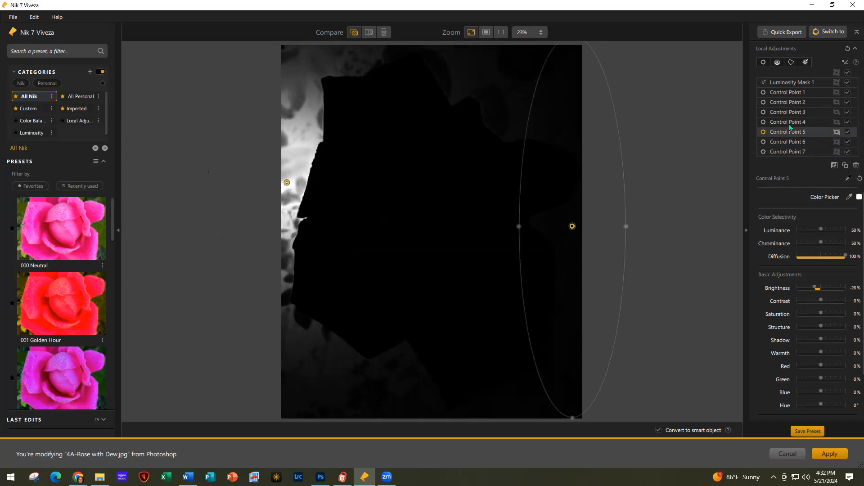
click(837, 133)
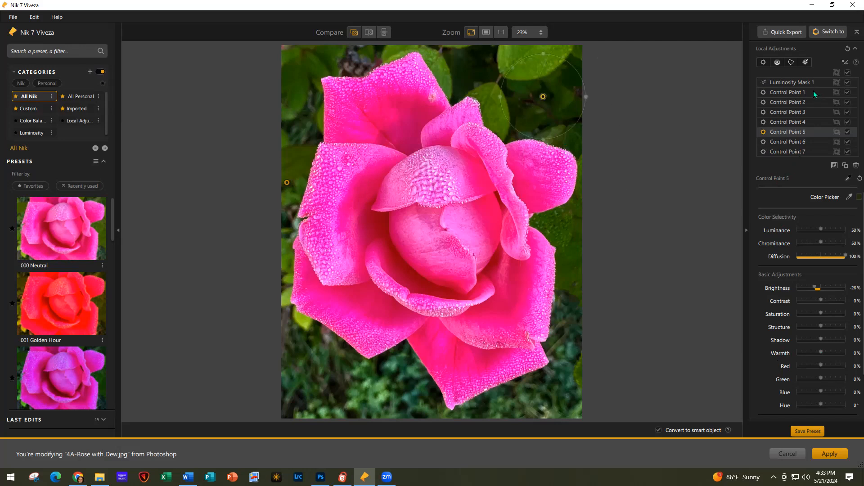
Review the seven control points together, deselect them and zoom out slightly
click(814, 91)
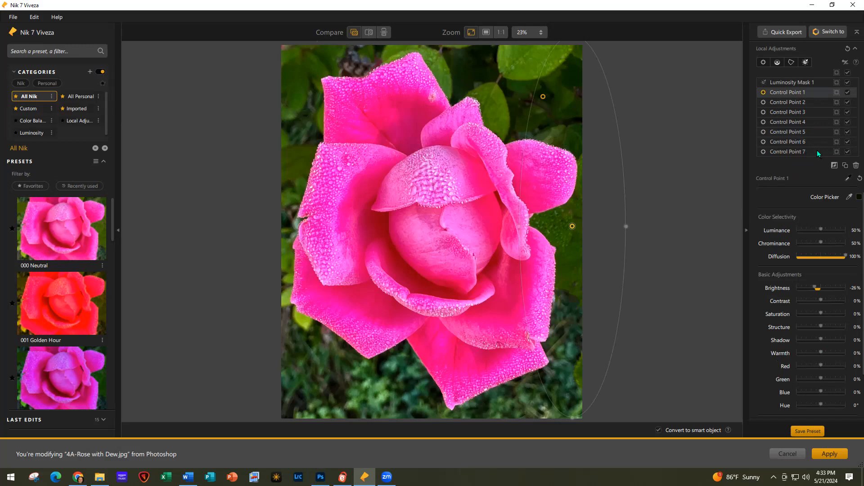
shift+click(817, 150)
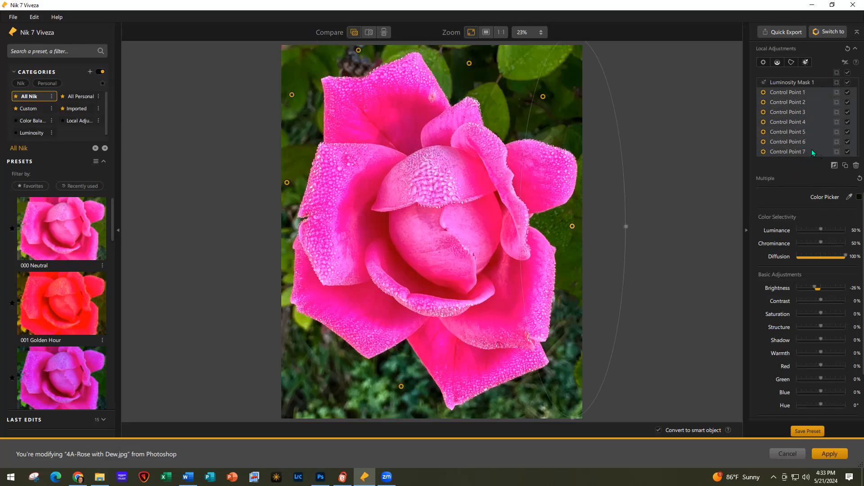
scroll(812, 150, up, 1)
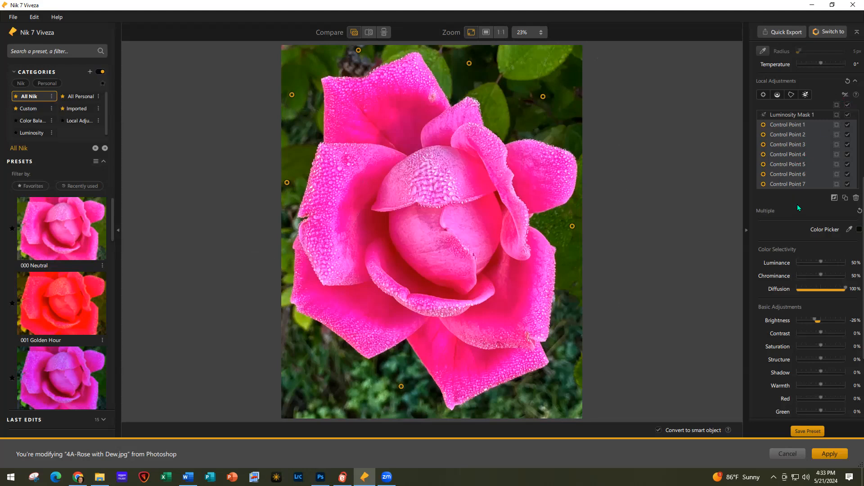
click(815, 185)
scroll(815, 186, up, 4)
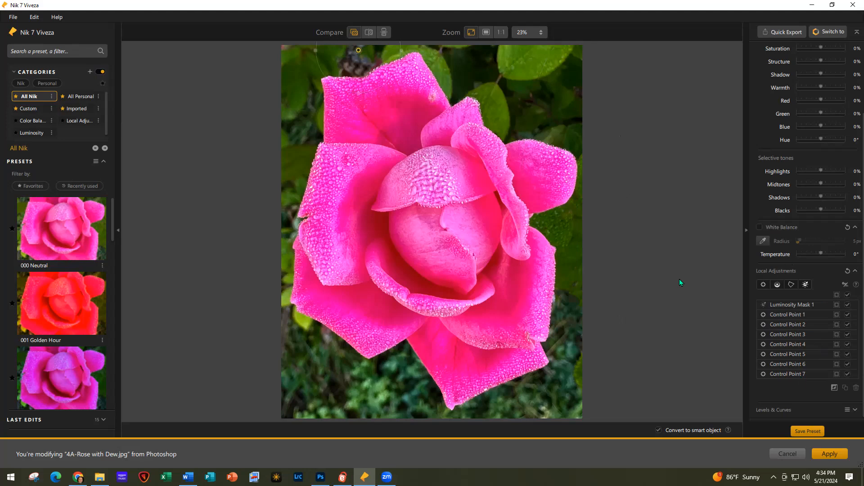
scroll(680, 279, down, 1)
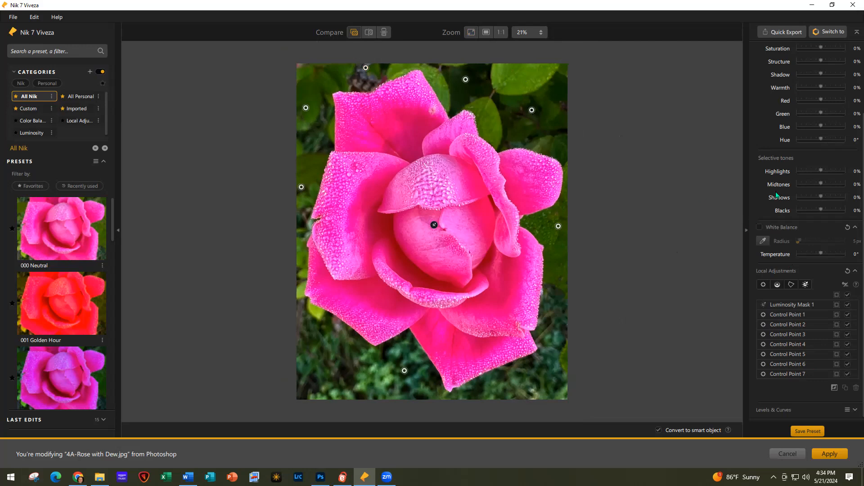
click(763, 284)
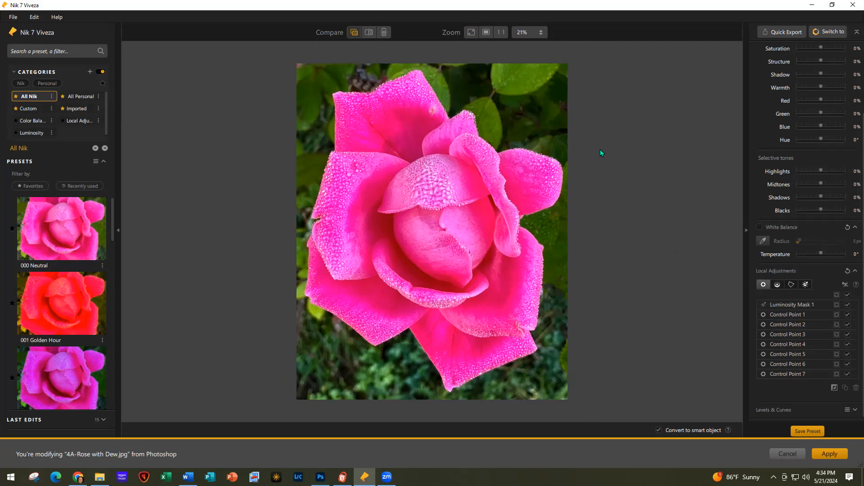
Darken the top-right leaf with Control Point 8 at about -61% brightness
click(523, 75)
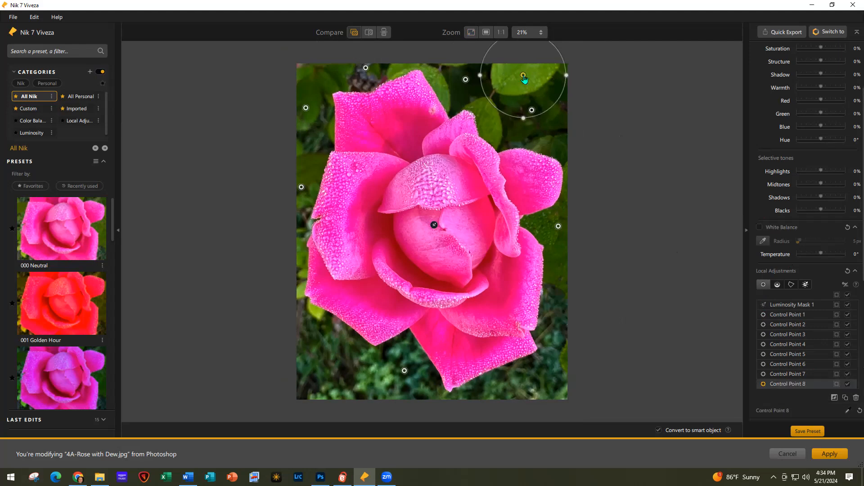
scroll(801, 280, down, 4)
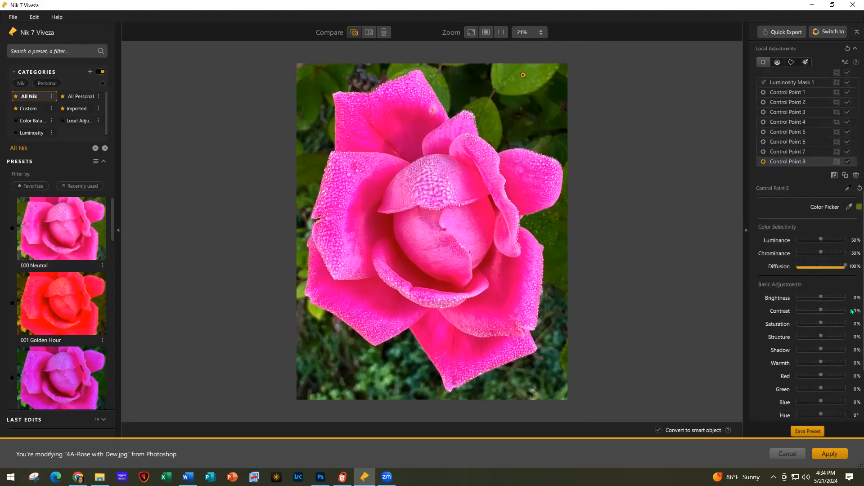
drag(819, 297, 807, 297)
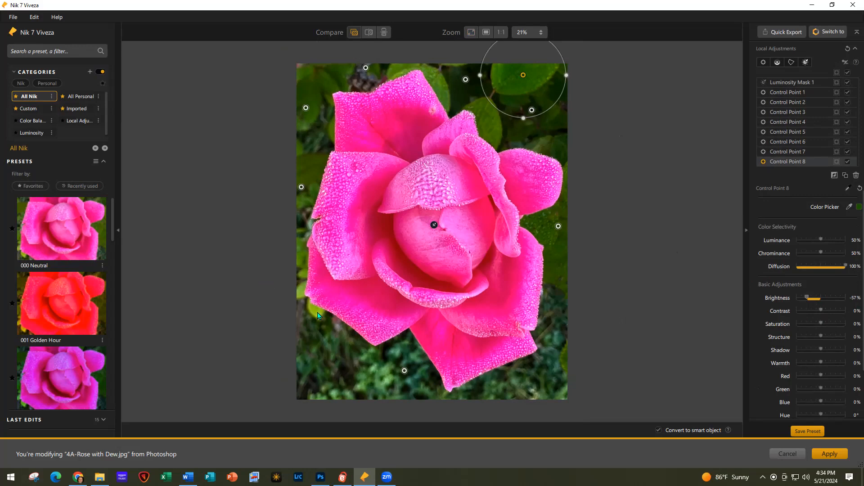
click(709, 221)
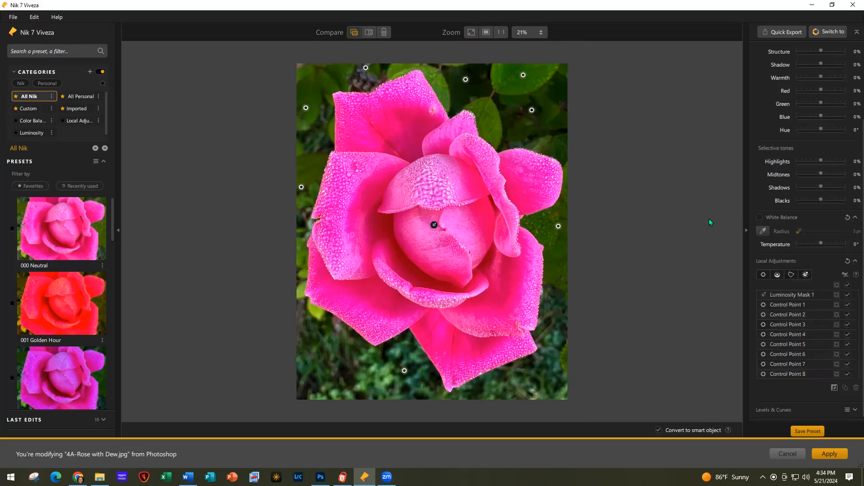
Darken the rose's lower-left background with Control Point 9 at -61% brightness
click(768, 274)
click(315, 310)
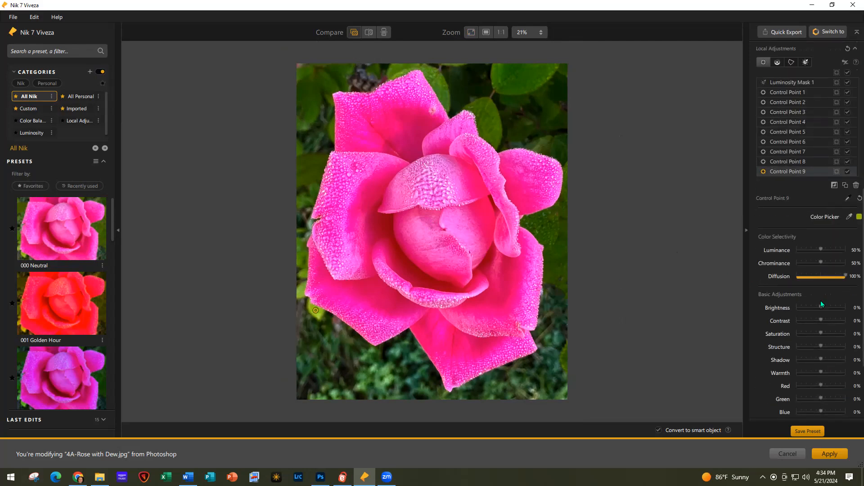
drag(822, 307, 807, 308)
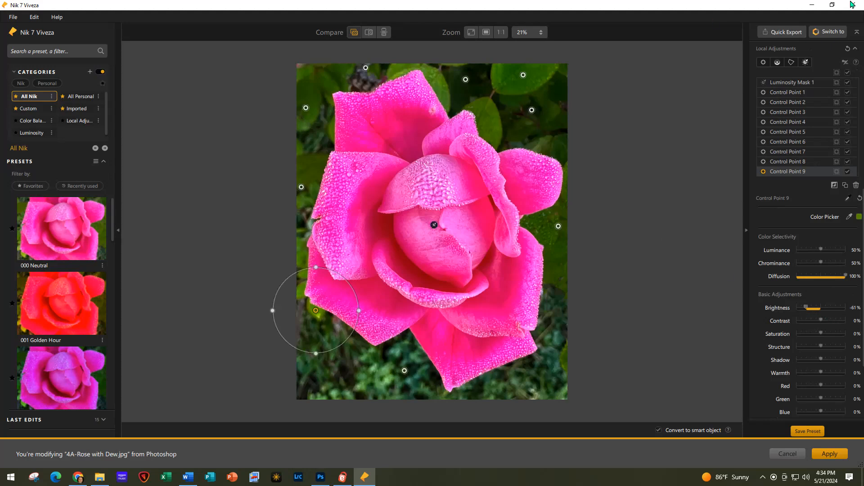
click(831, 30)
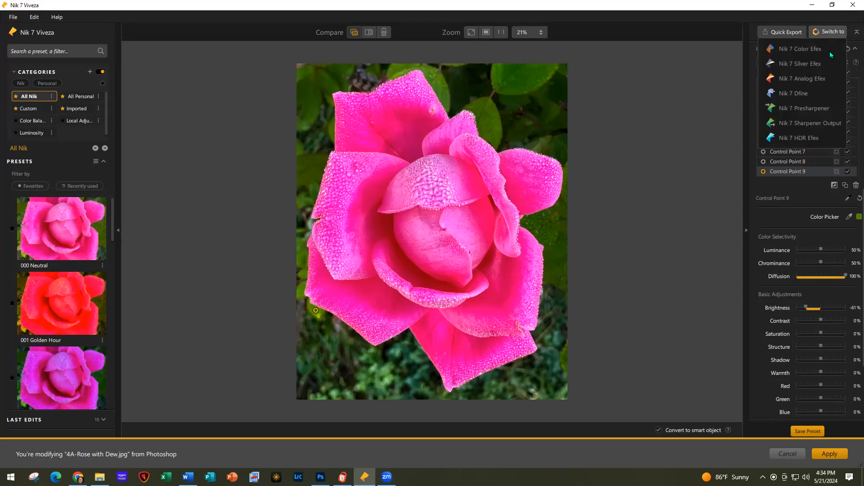
Switch to Nik 7 Color Efex and apply Bleach Bypass to the rose at 41% opacity
click(804, 47)
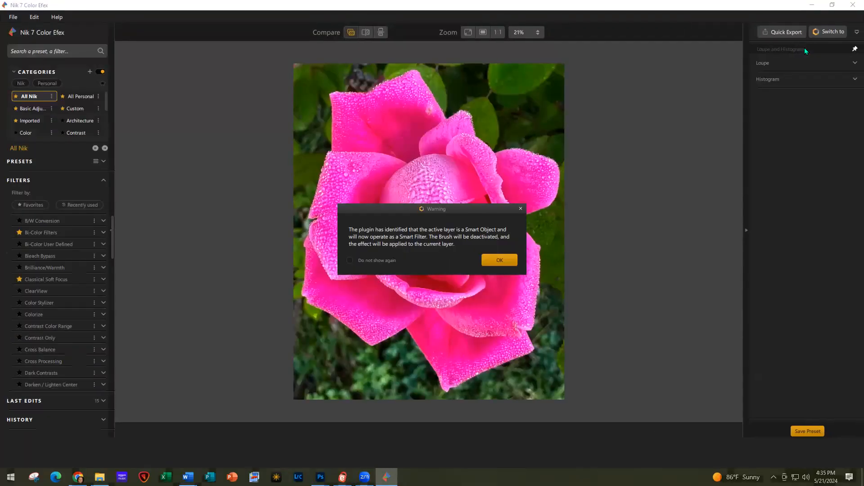
click(492, 261)
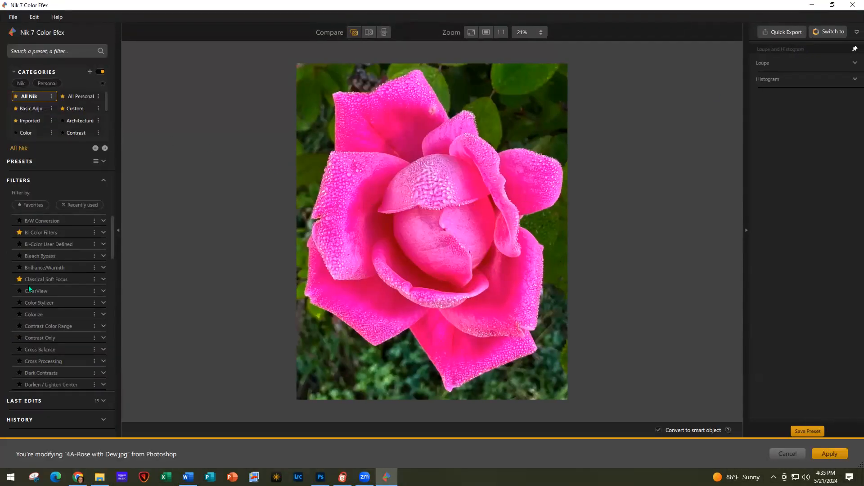
click(64, 255)
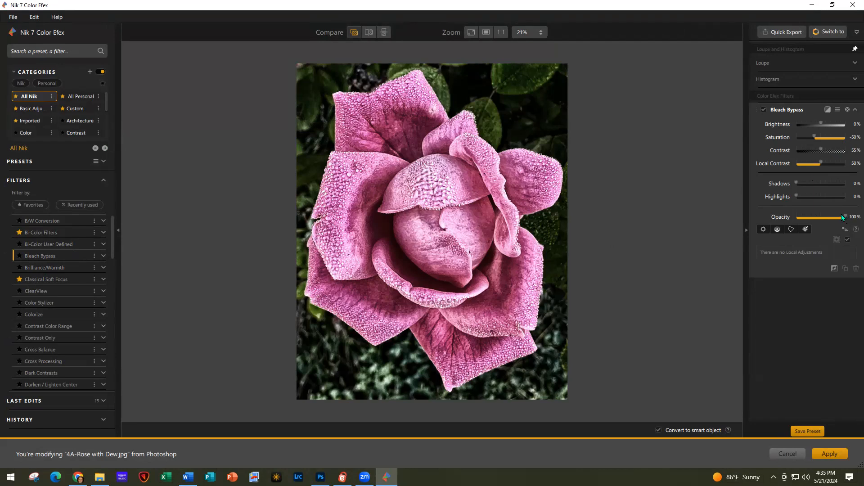
drag(846, 216, 817, 217)
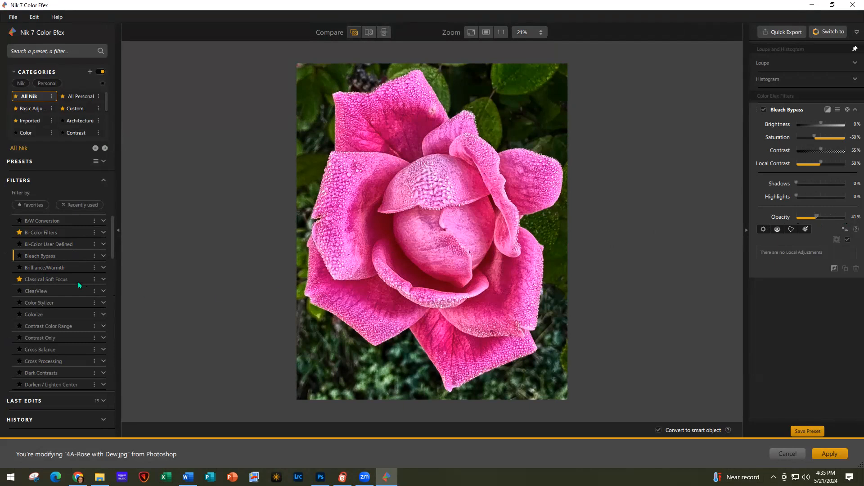
scroll(77, 282, down, 2)
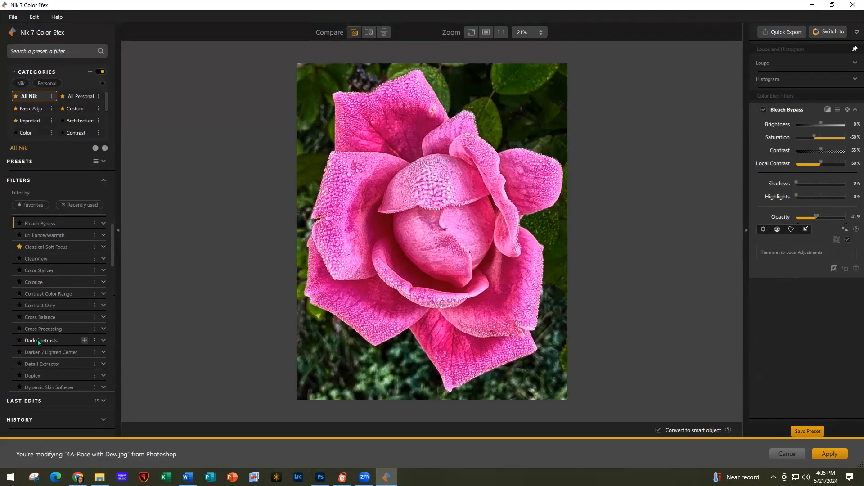
Add Dark Contrasts with Dark Detail Extractor 50% and opacity 56%
click(84, 341)
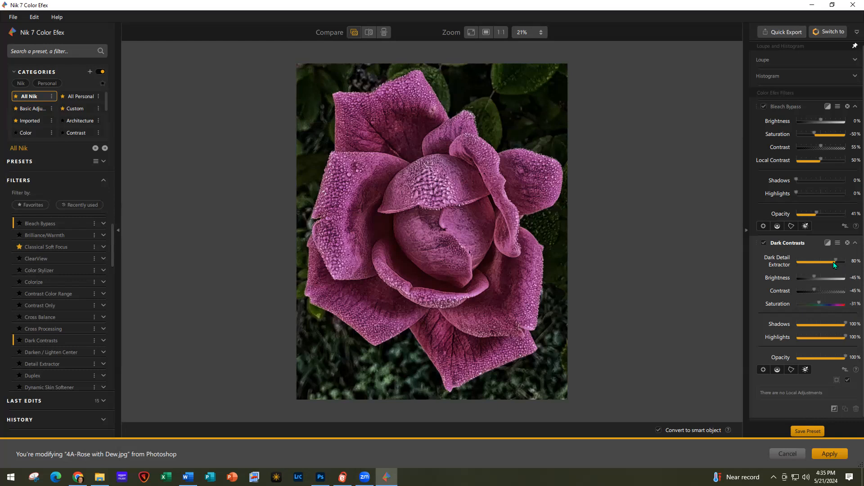
drag(829, 261, 827, 263)
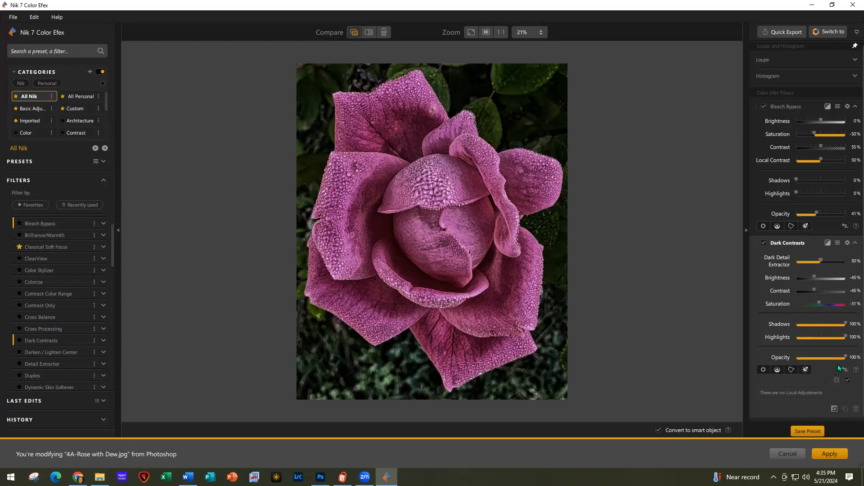
drag(845, 358, 830, 358)
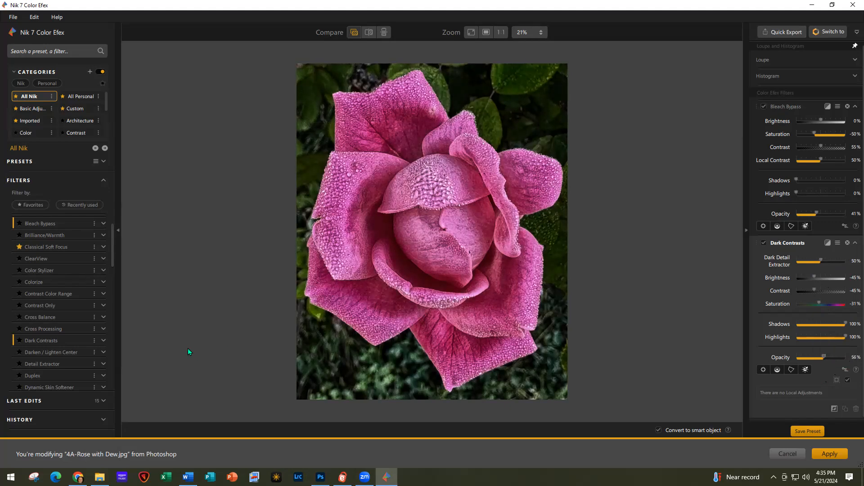
Add a Glamour Glow filter to the rose
scroll(45, 321, down, 8)
scroll(45, 321, down, 2)
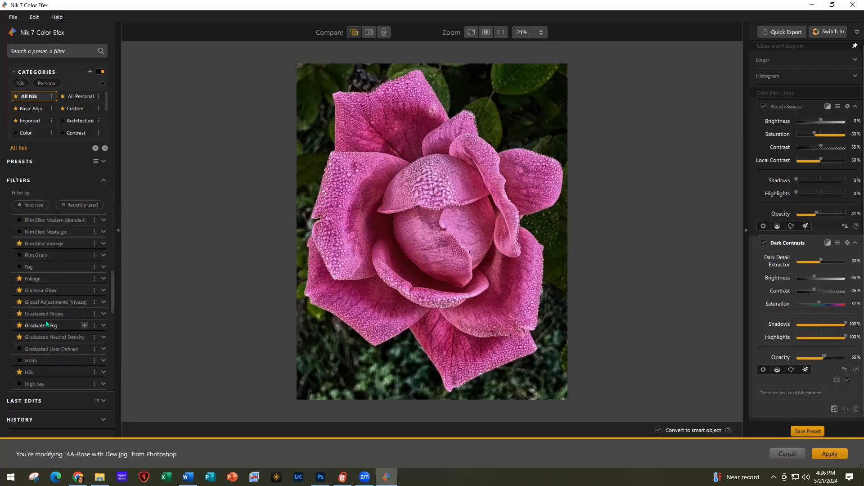
click(83, 290)
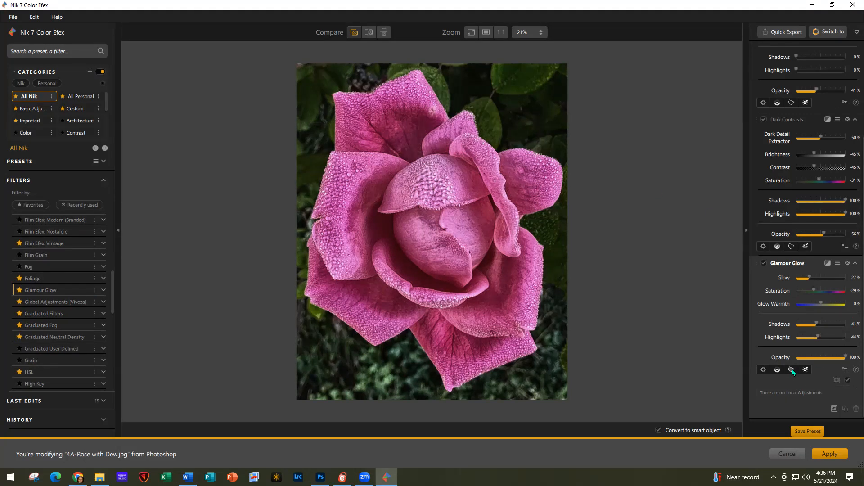
Trace Control Polygon 1 around the rose's petals and close it at the starting point
click(498, 151)
click(479, 136)
click(474, 113)
click(467, 108)
click(450, 117)
click(418, 69)
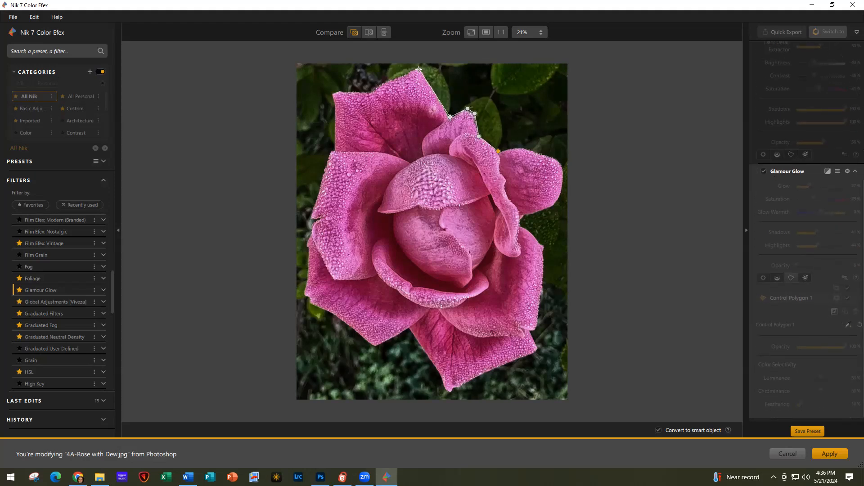
click(380, 83)
click(368, 94)
click(339, 90)
click(330, 94)
click(334, 151)
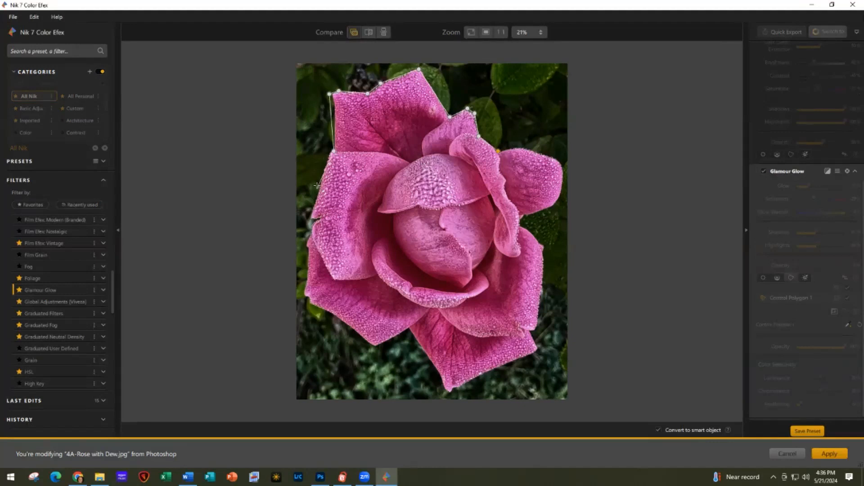
click(308, 216)
click(306, 246)
click(302, 293)
click(308, 300)
click(351, 327)
click(375, 349)
click(410, 329)
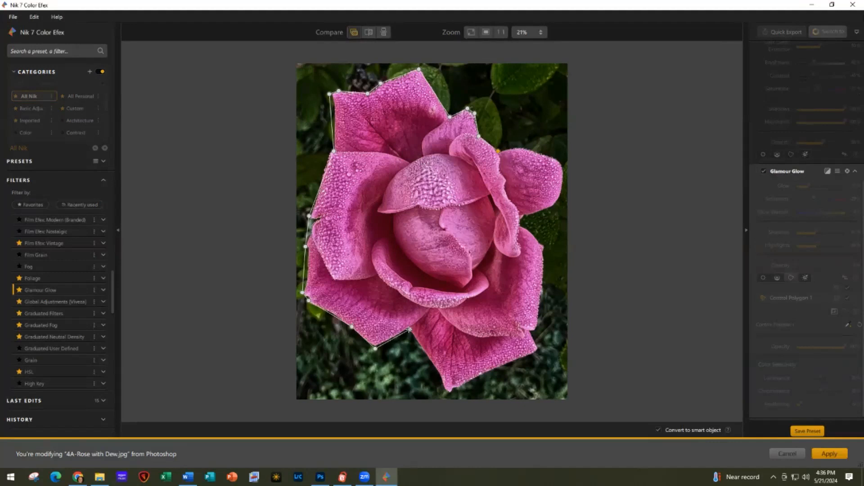
click(442, 375)
click(449, 391)
click(463, 384)
click(540, 350)
click(530, 333)
click(536, 330)
click(542, 244)
click(517, 224)
click(522, 215)
click(556, 206)
click(564, 186)
click(562, 163)
click(539, 153)
click(513, 147)
click(497, 150)
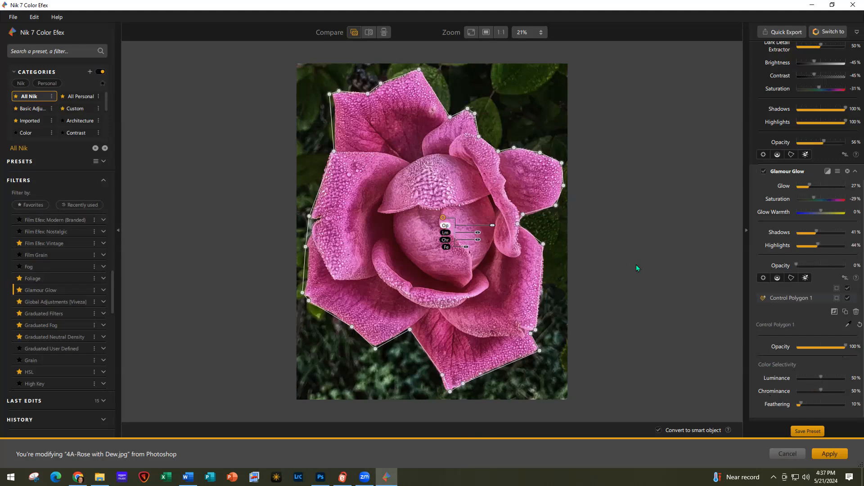
Apply all the Color Efex filters back to the Photoshop image as a smart filter
click(828, 455)
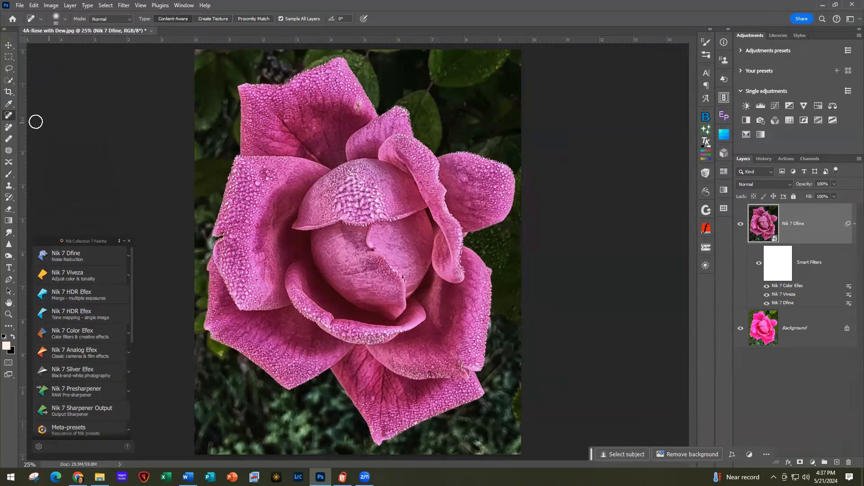
Copy the rose, found with Select Subject, to a new Layer 1, then select the Nik 7 Dfine layer
click(9, 80)
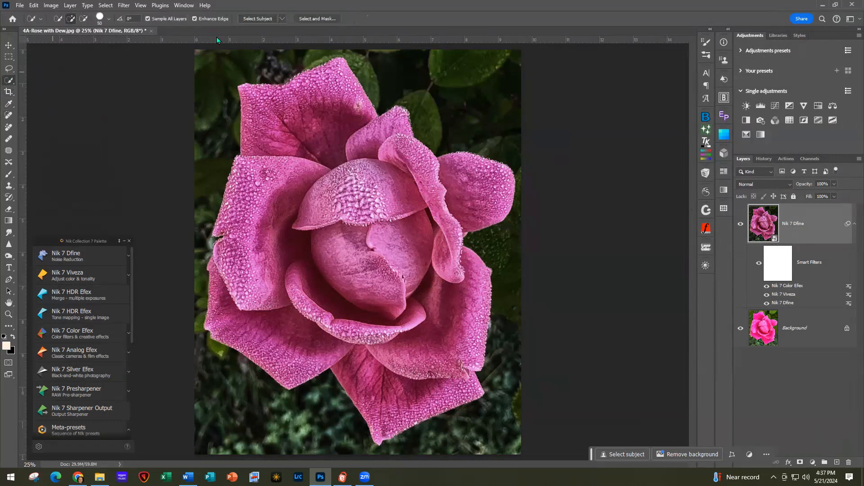
click(260, 19)
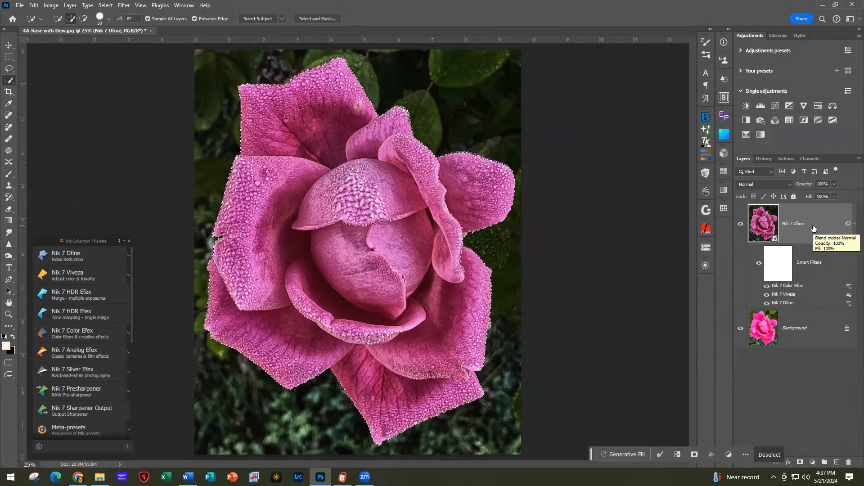
key(ctrl+j)
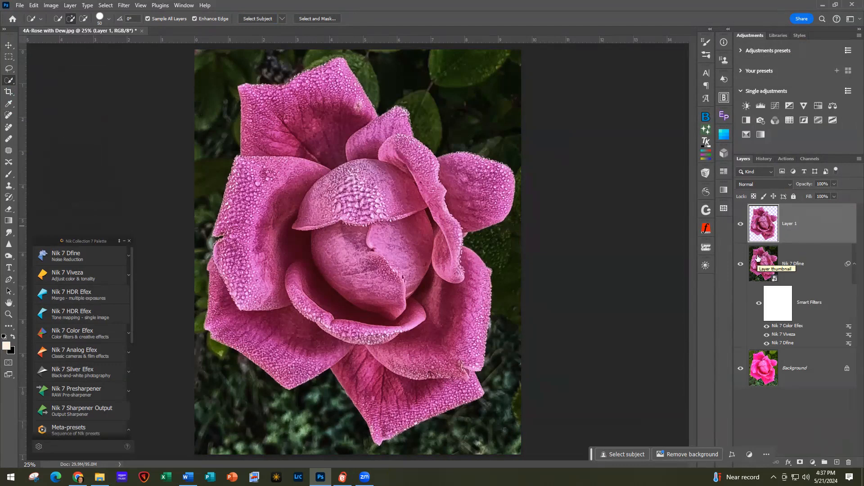
click(817, 265)
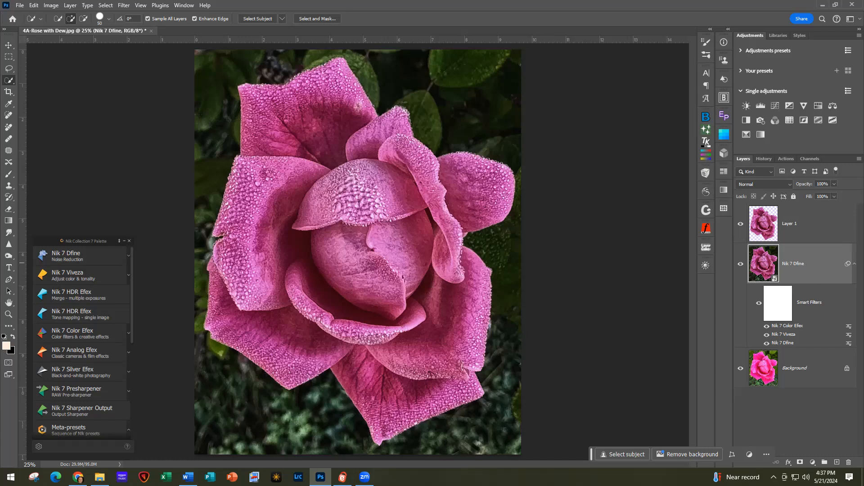
Place the 4B-VCPC June 24 - 4 texture, rotated -90° and scaled to fill the canvas
drag(863, 288, 433, 208)
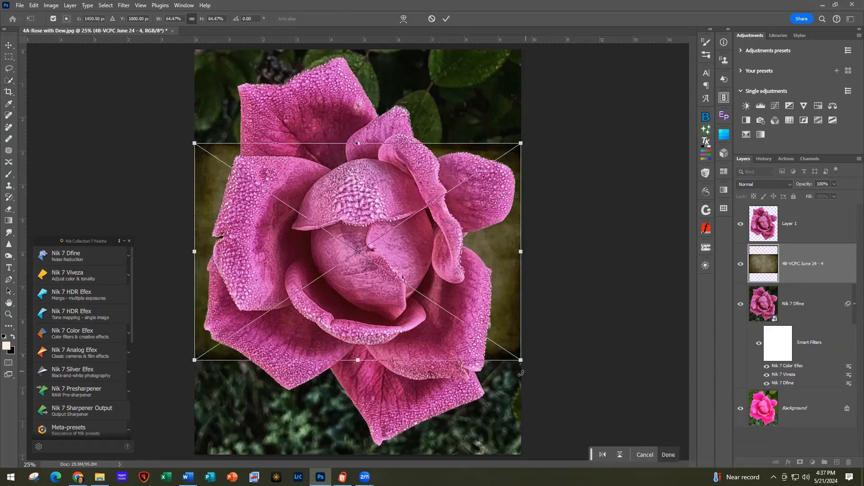
drag(550, 344, 396, 91)
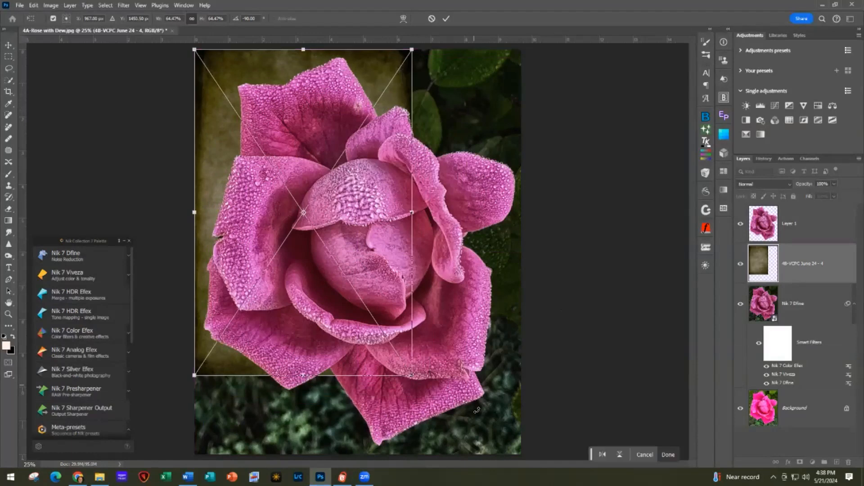
drag(412, 375, 522, 454)
click(445, 18)
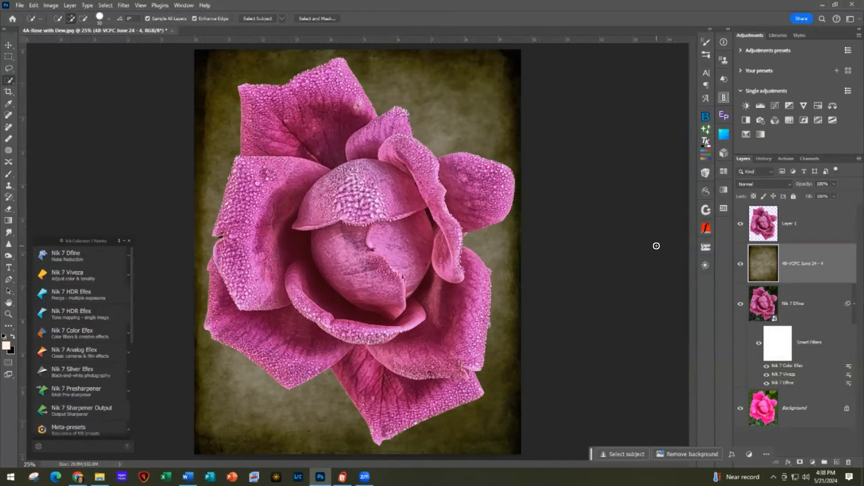
Set the texture layer to Vivid Light at 76% opacity and add a white layer mask
click(763, 184)
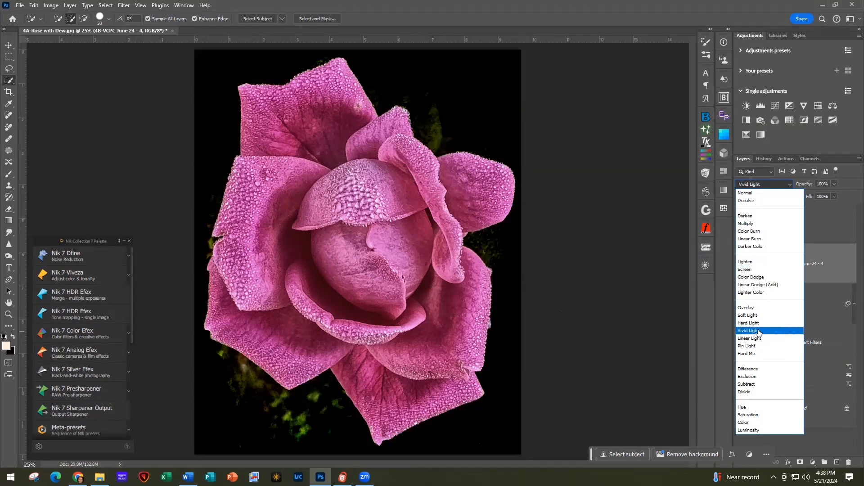
click(758, 331)
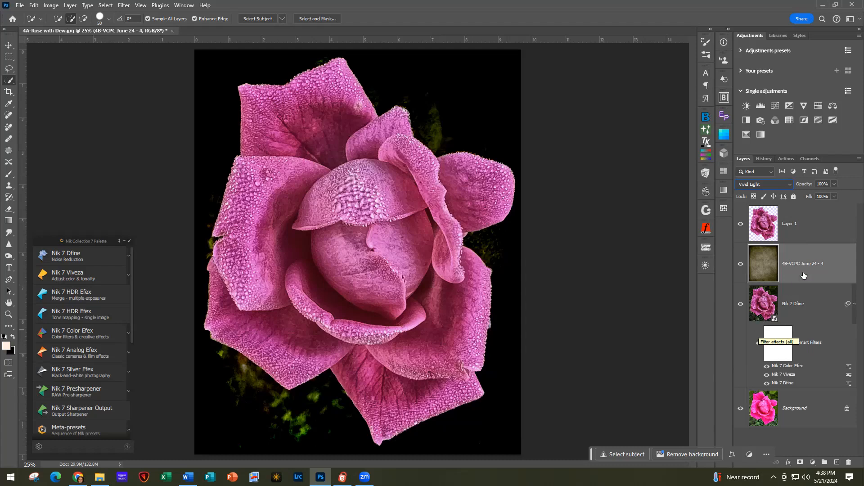
click(834, 196)
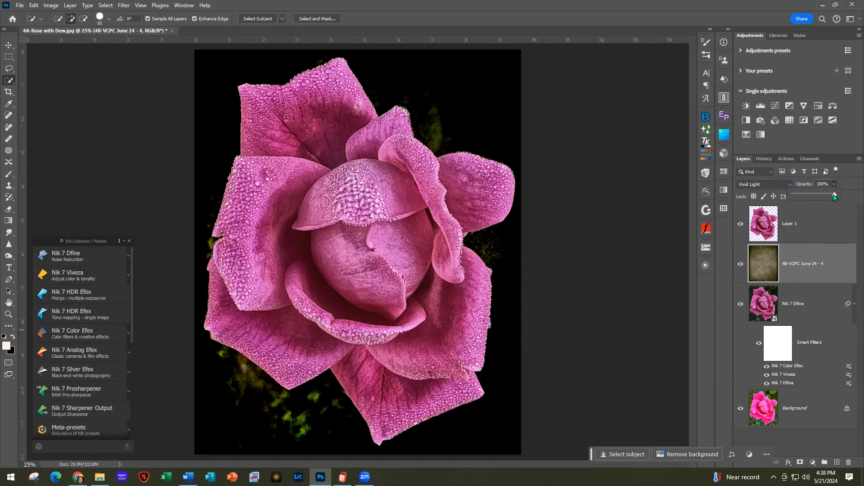
drag(823, 197, 825, 197)
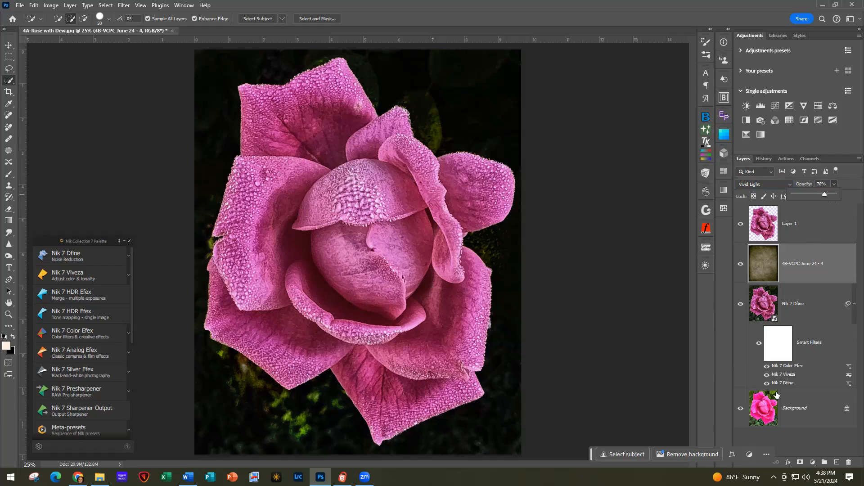
click(800, 463)
click(800, 464)
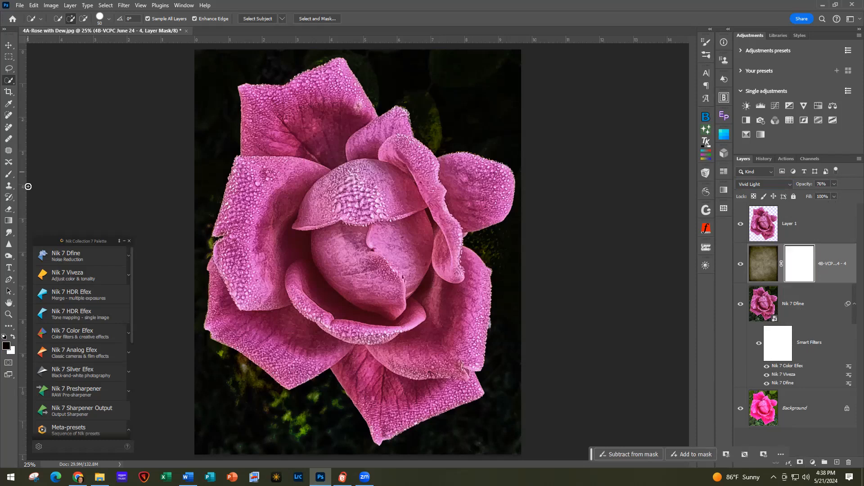
click(124, 241)
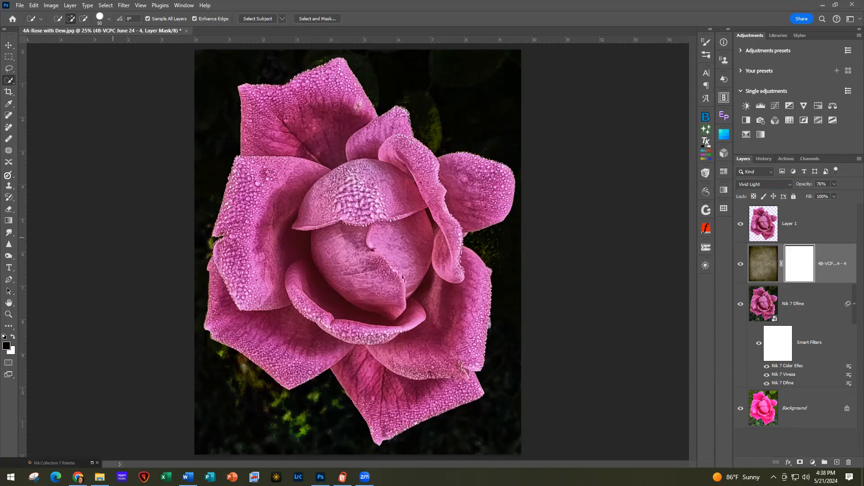
click(9, 174)
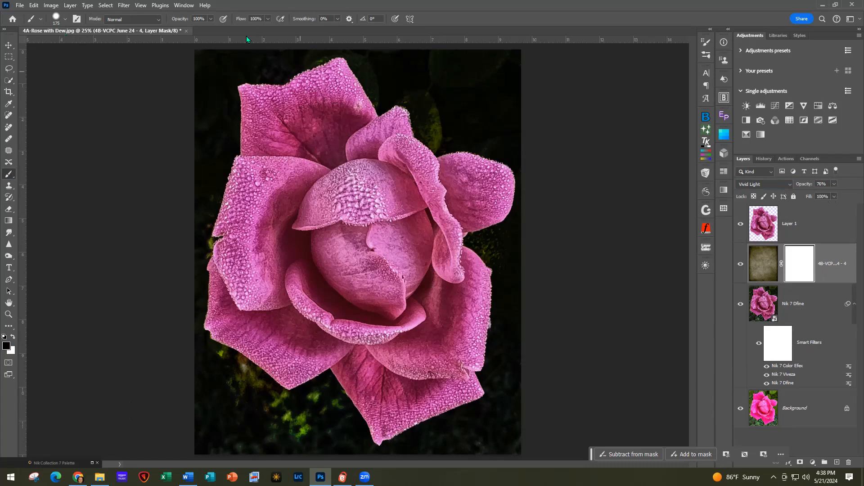
Paint the texture's mask black over the dark background with a 31% opacity, 200 px brush
click(182, 30)
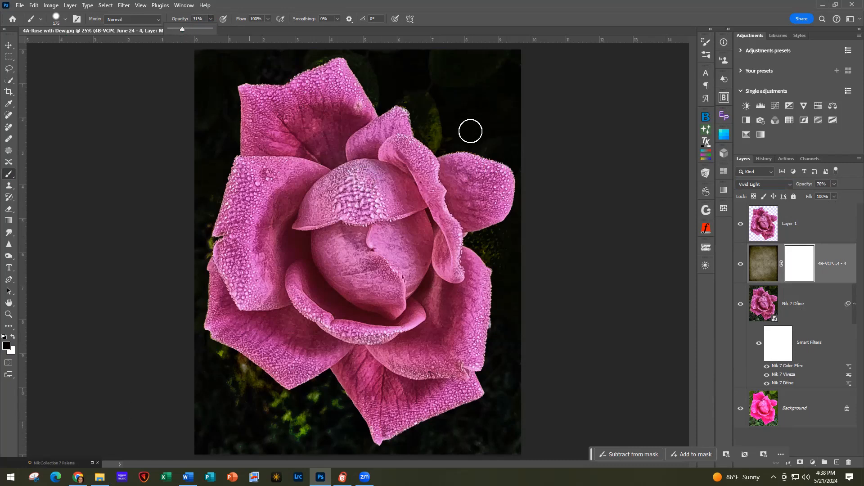
key(bracketright)
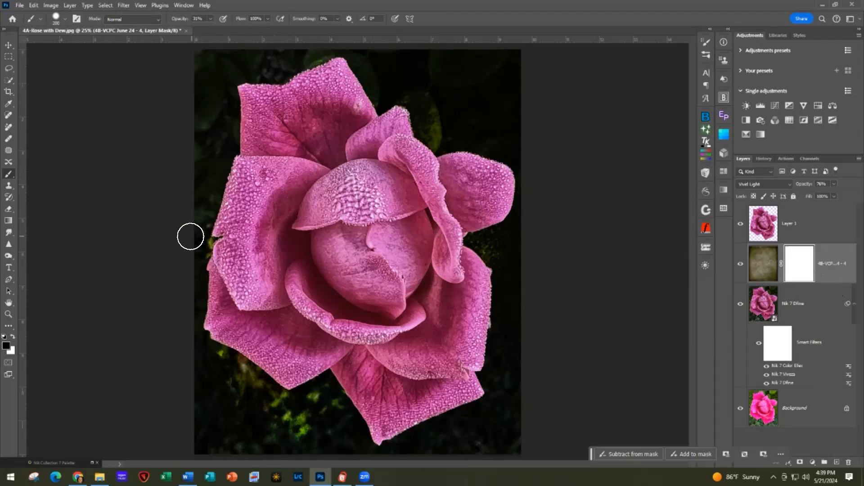
mouse_move(443, 64)
mouse_down()
mouse_move(512, 89)
mouse_move(474, 112)
mouse_move(423, 122)
mouse_move(473, 149)
mouse_up()
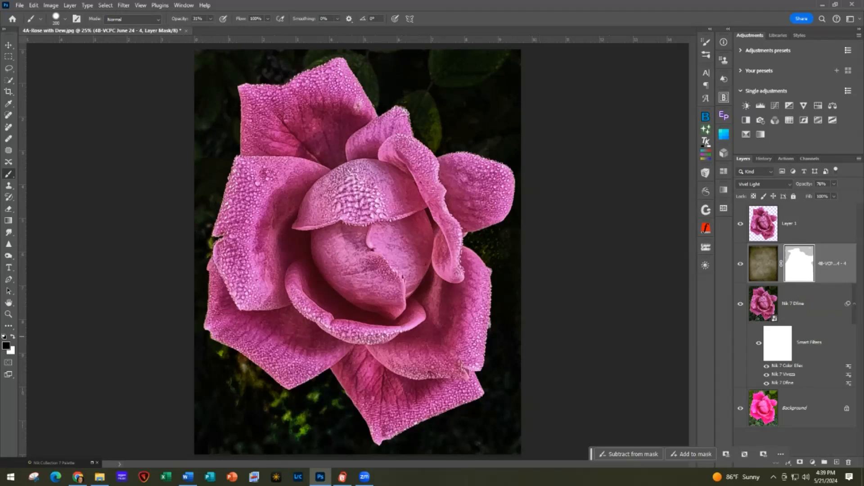
click(812, 305)
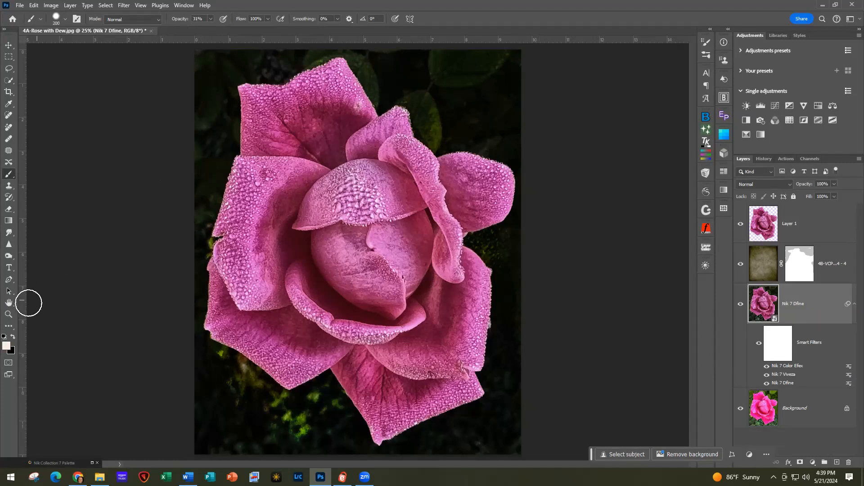
Rasterize the Nik 7 Dfine layer and darken the bright green foliage below the rose
click(8, 256)
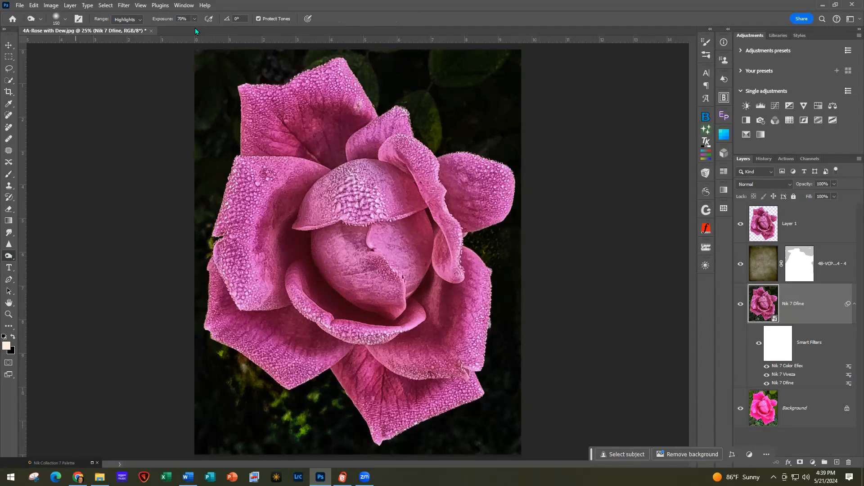
click(295, 436)
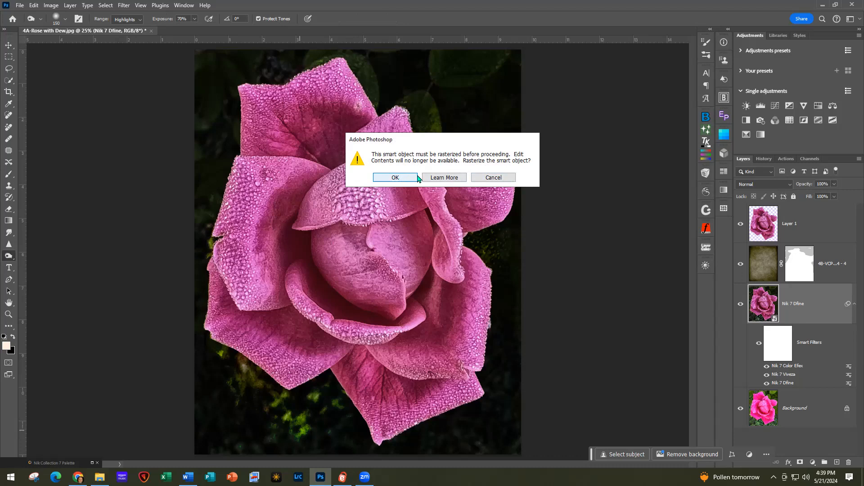
click(393, 178)
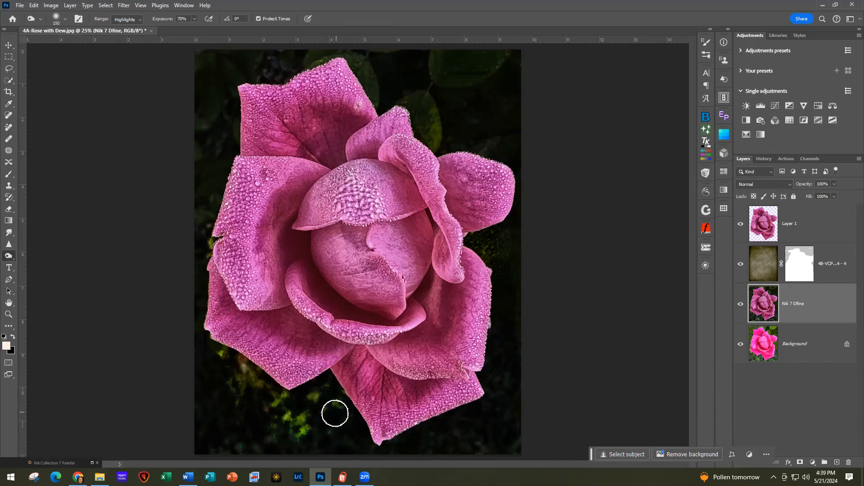
mouse_move(303, 435)
mouse_down()
mouse_move(282, 421)
mouse_move(292, 407)
mouse_move(282, 413)
mouse_move(285, 394)
mouse_move(263, 400)
mouse_move(236, 355)
mouse_move(250, 377)
mouse_move(215, 349)
mouse_move(248, 386)
mouse_move(227, 360)
mouse_move(304, 400)
mouse_up()
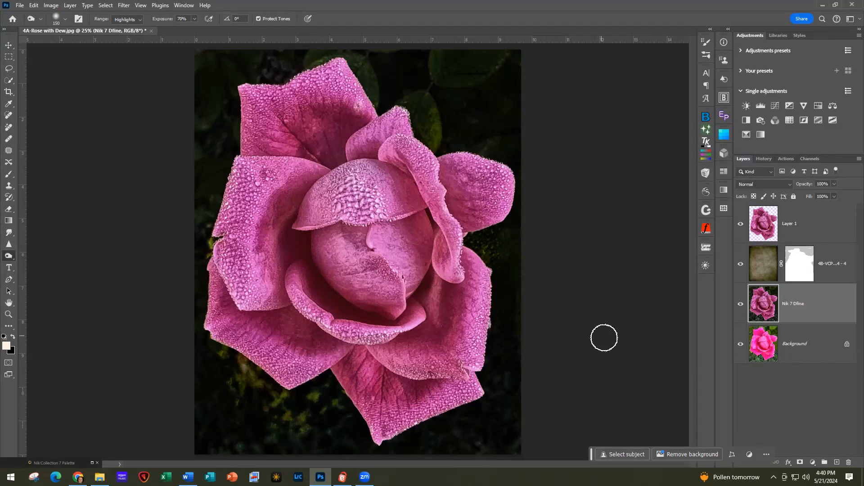
alt+click(741, 345)
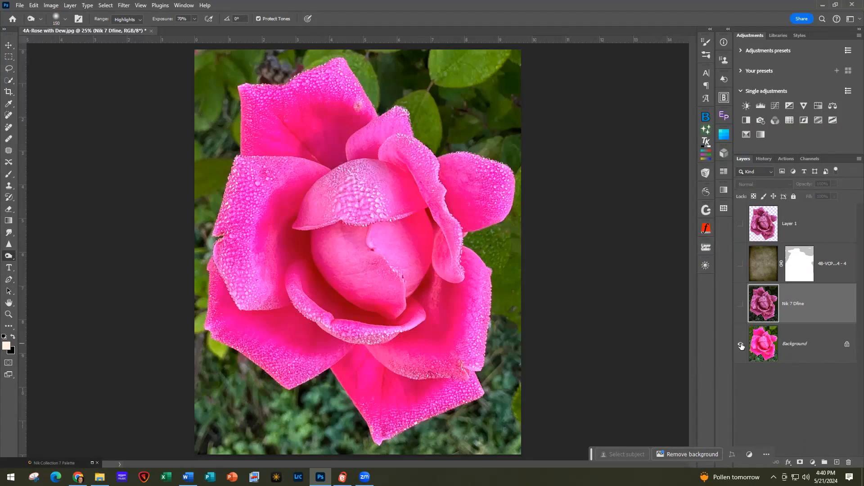
alt+click(741, 346)
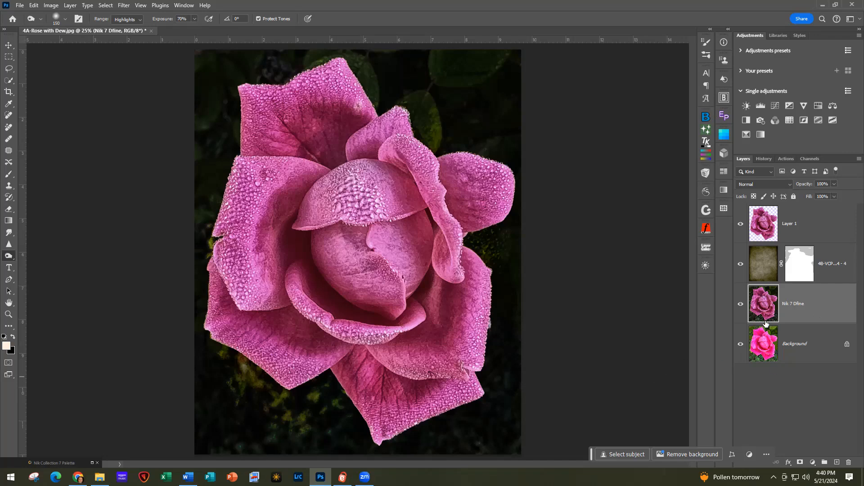
click(740, 265)
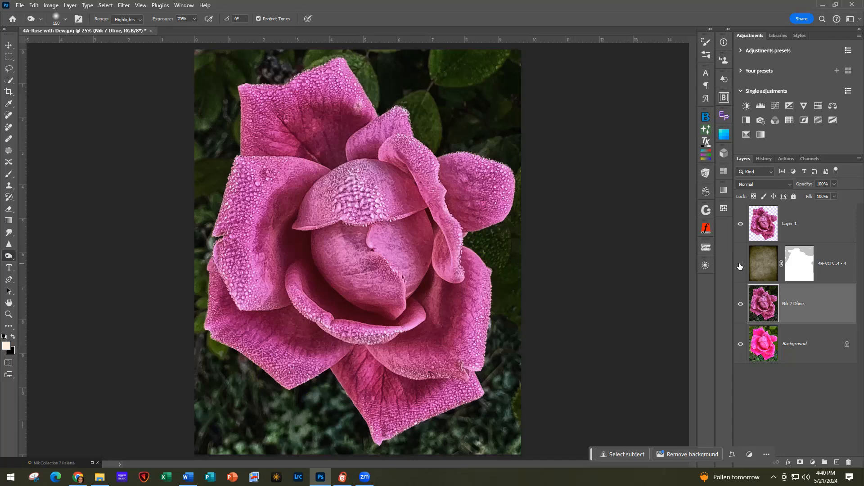
click(740, 266)
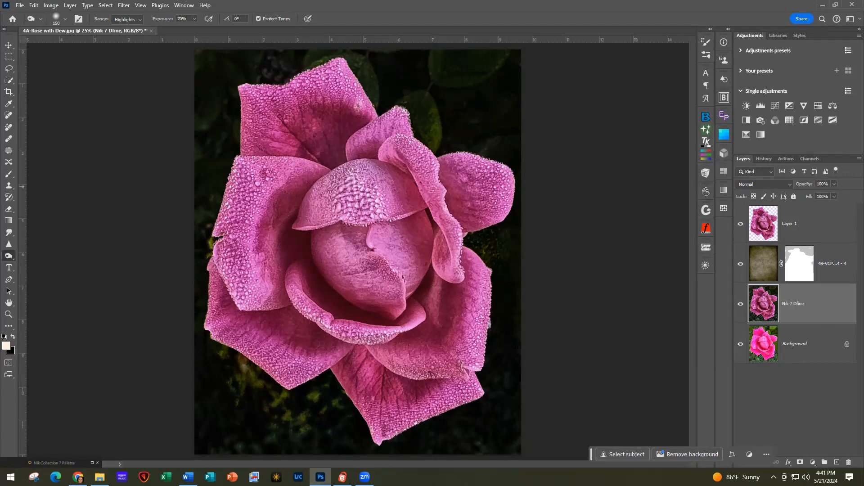
Close the rose document without saving and open the pier photo in Nik 7 Dfine
click(21, 6)
click(36, 72)
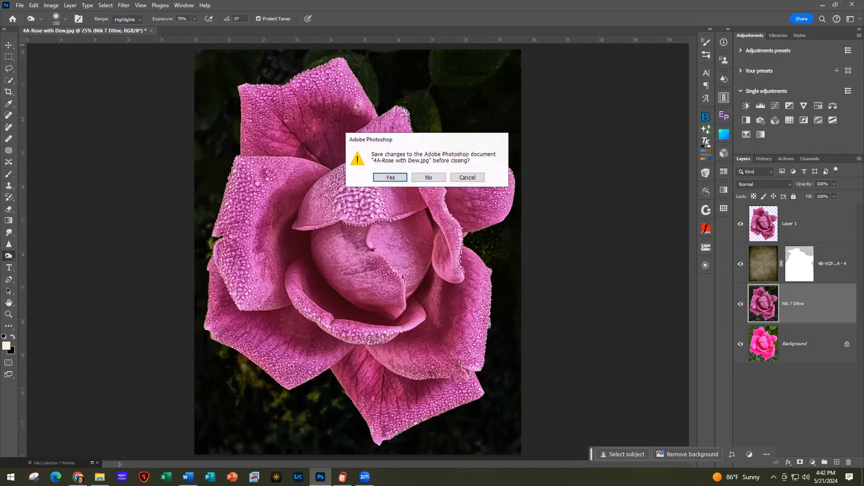
click(429, 179)
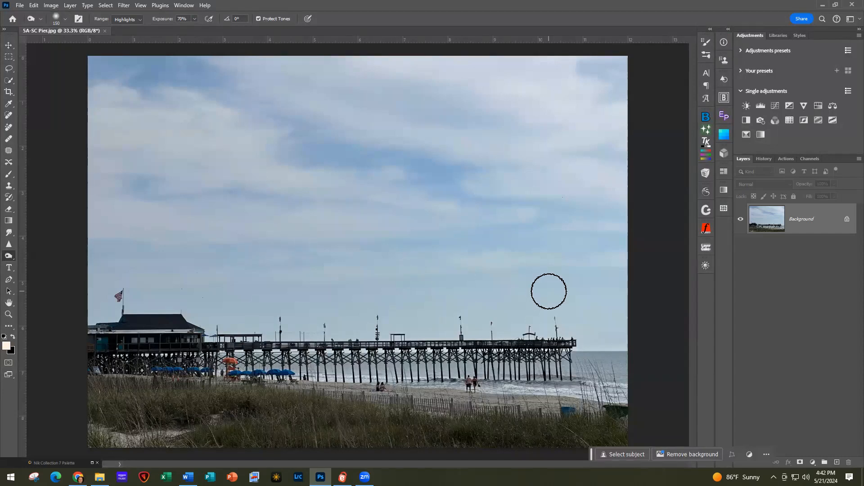
click(92, 463)
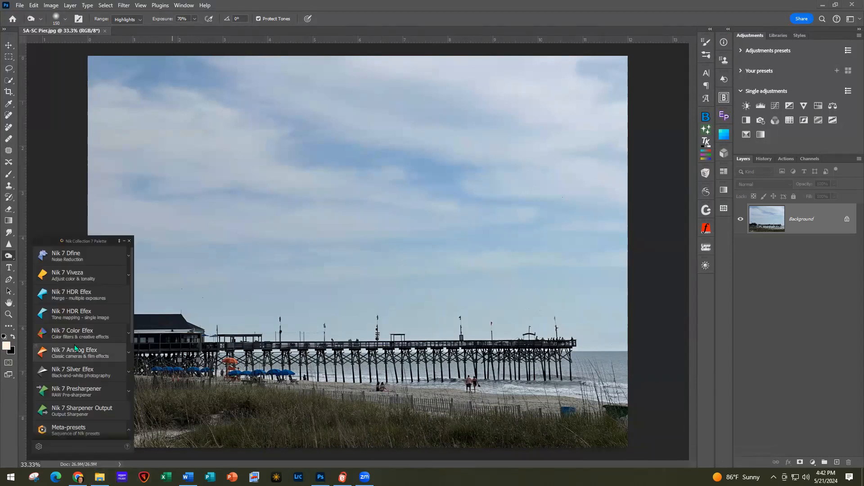
click(76, 255)
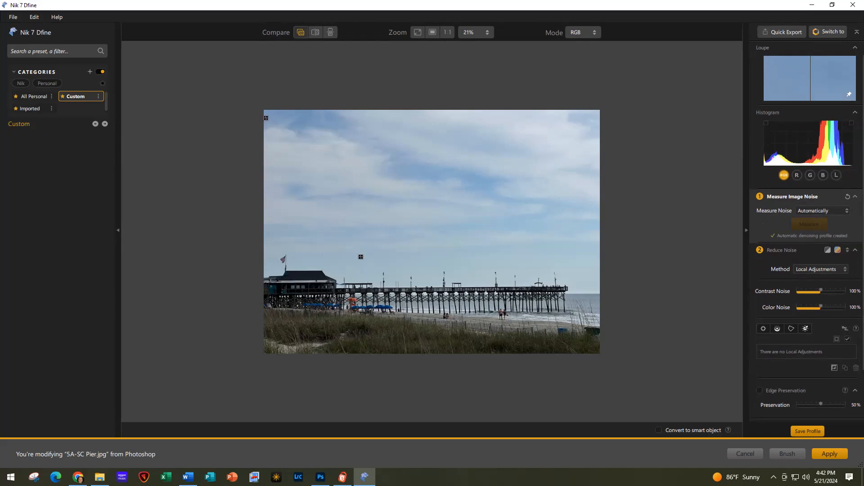
Raise Dfine's Color Noise reduction to 151% and enable Convert to smart object
scroll(619, 384, up, 2)
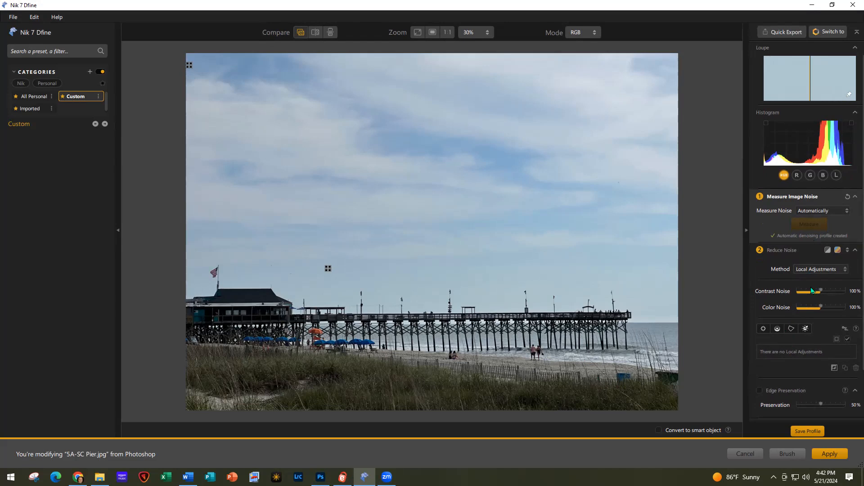
drag(820, 306, 833, 308)
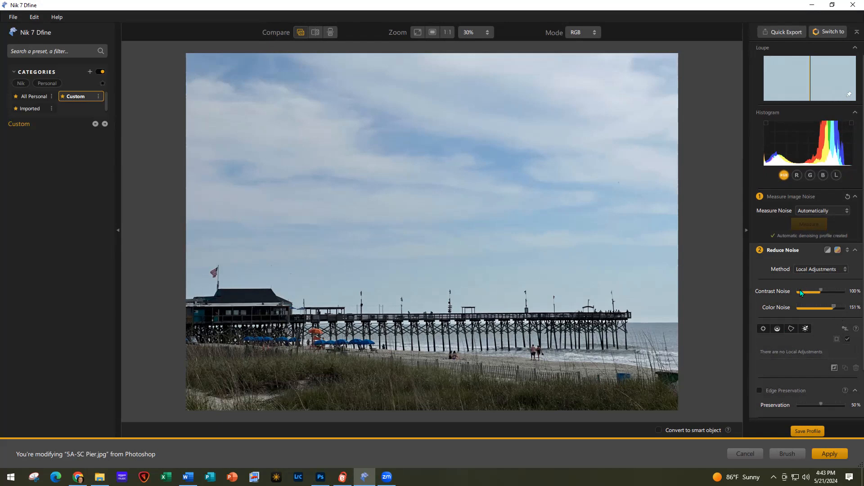
click(659, 431)
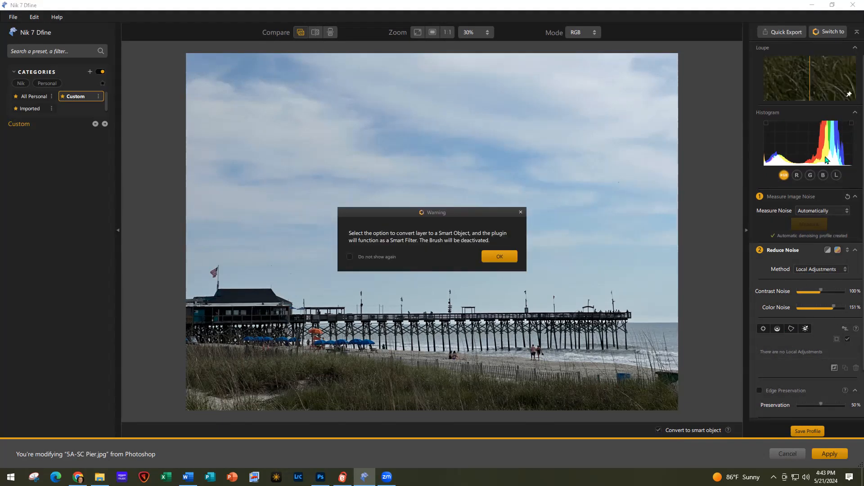
click(503, 257)
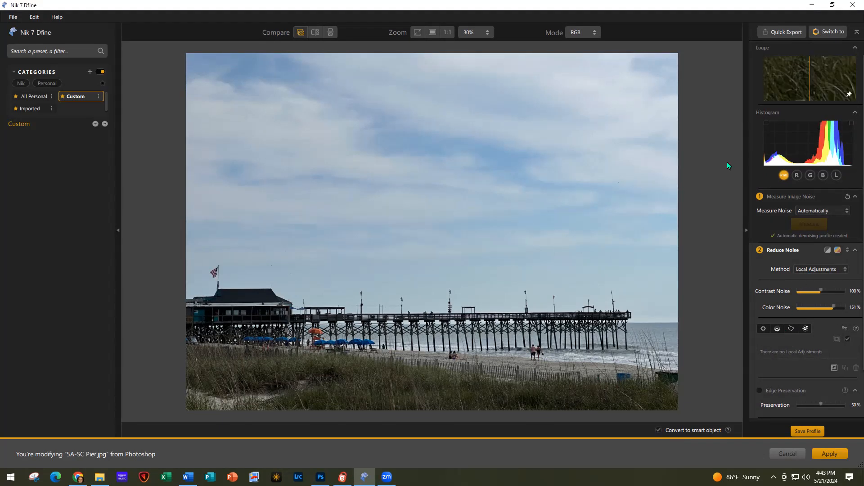
click(835, 32)
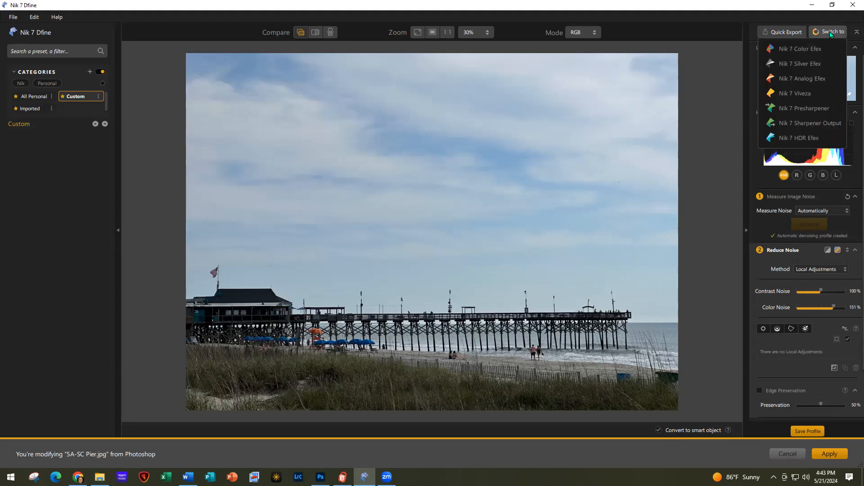
Switch from Dfine to Nik 7 Color Efex and accept the Smart Object warning
click(793, 48)
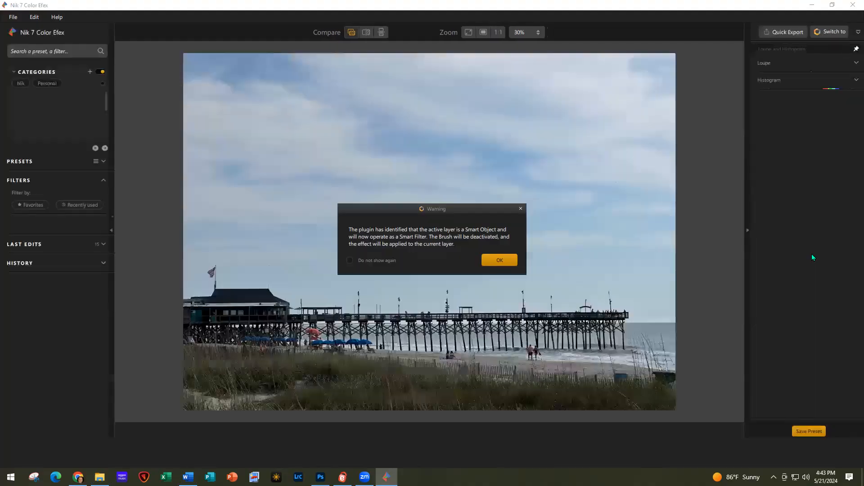
click(504, 262)
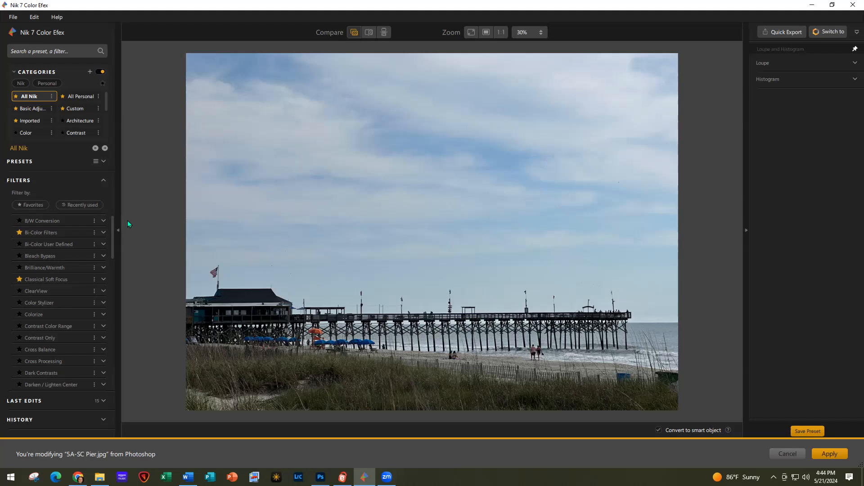
Find Global Adjustments [Viveza] in the Filters list and add it to the pier photo
scroll(67, 302, down, 5)
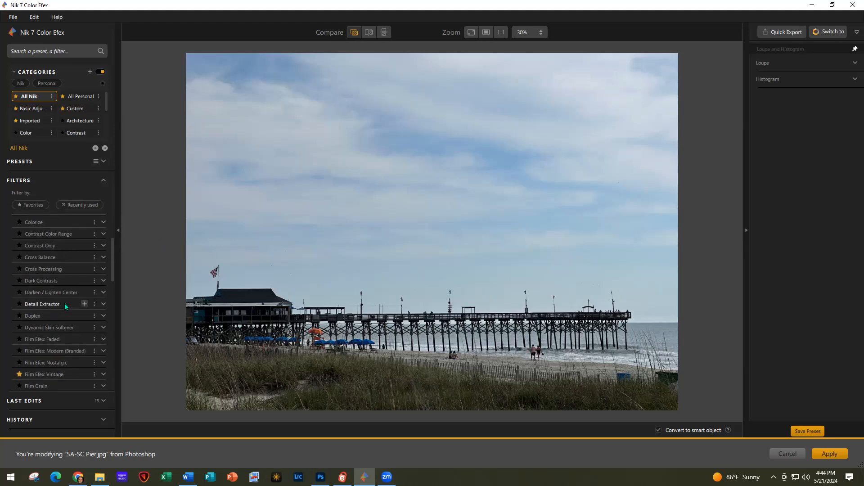
scroll(64, 303, down, 5)
scroll(64, 303, down, 5)
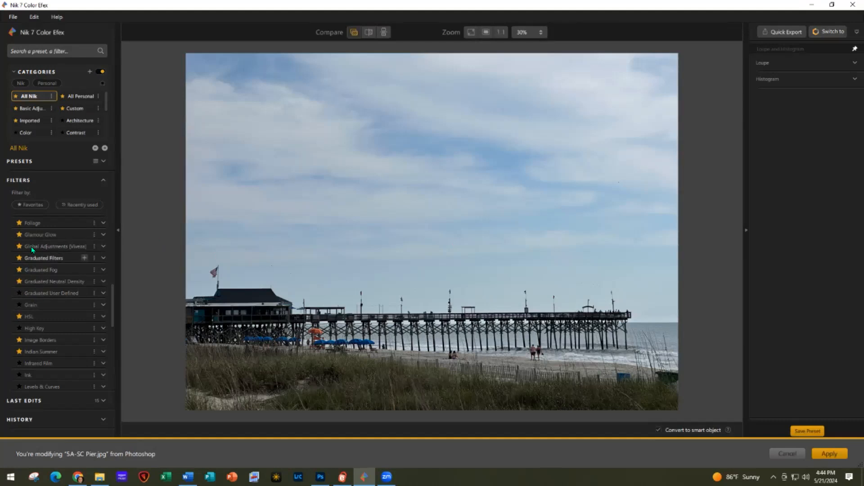
scroll(69, 326, down, 5)
scroll(66, 326, down, 5)
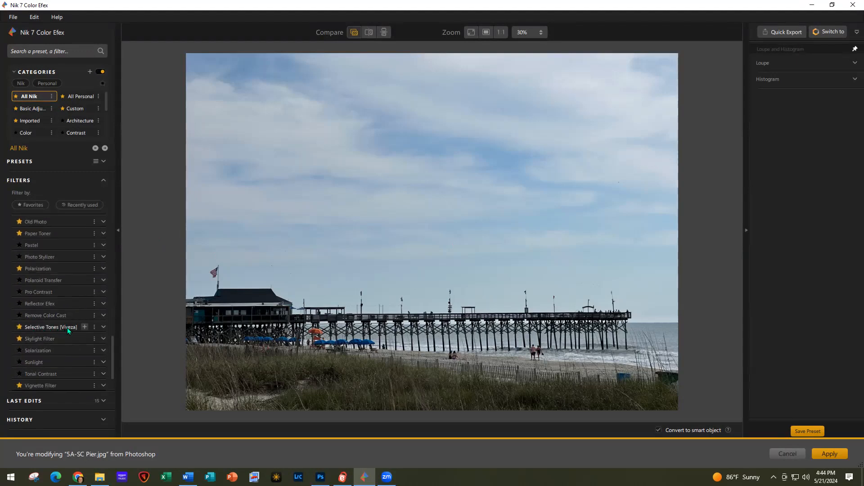
scroll(65, 353, down, 3)
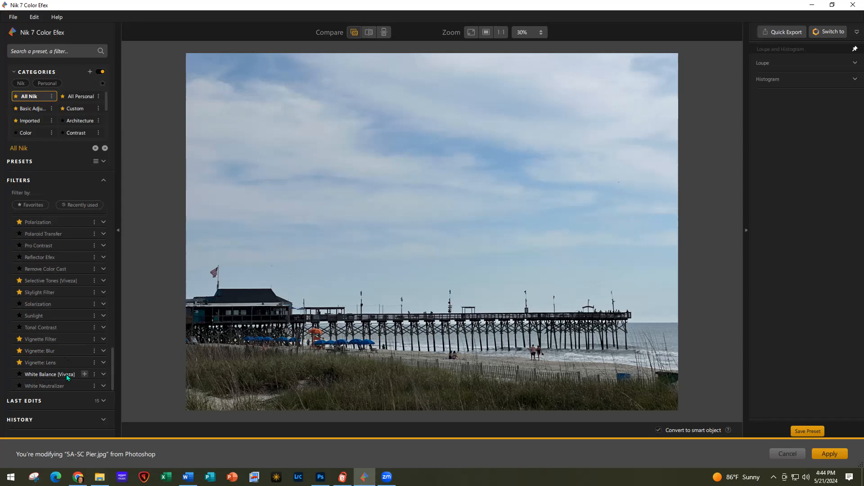
scroll(69, 331, up, 7)
scroll(69, 328, up, 10)
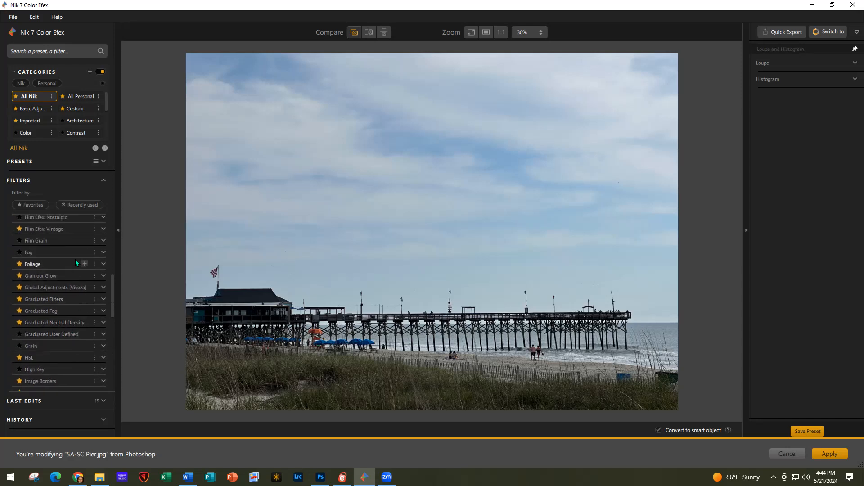
click(52, 288)
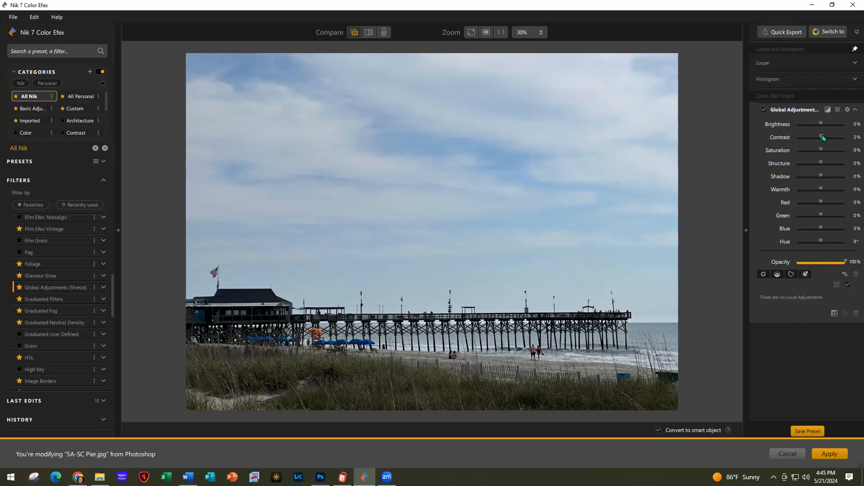
Set Global Adjustments contrast to 16%, saturation 20%, structure 22% and blue 12%
drag(823, 136, 824, 137)
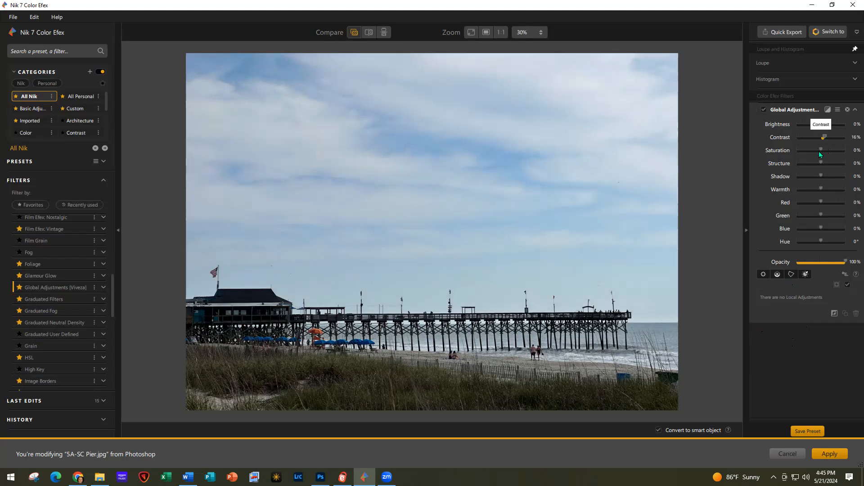
drag(823, 149, 825, 150)
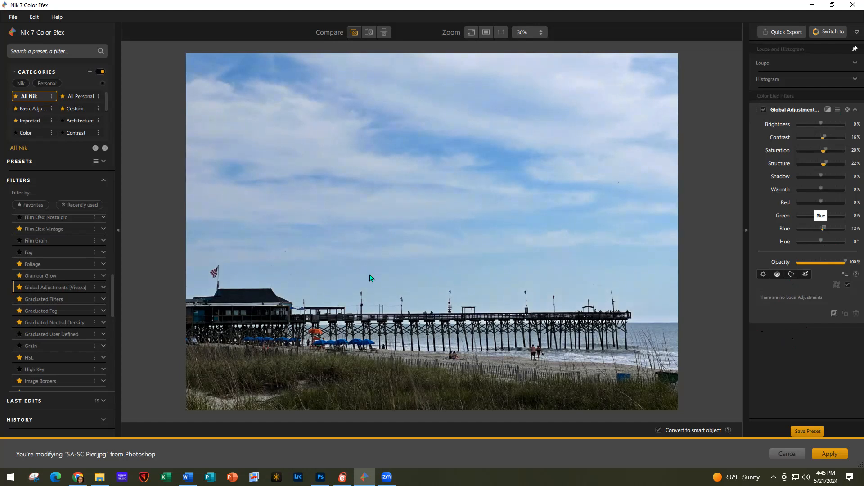
Add Selective Tones [Viveza] with highlights -16%, midtones 22%, shadows 26% and blacks 24%
scroll(69, 330, down, 3)
scroll(69, 330, down, 5)
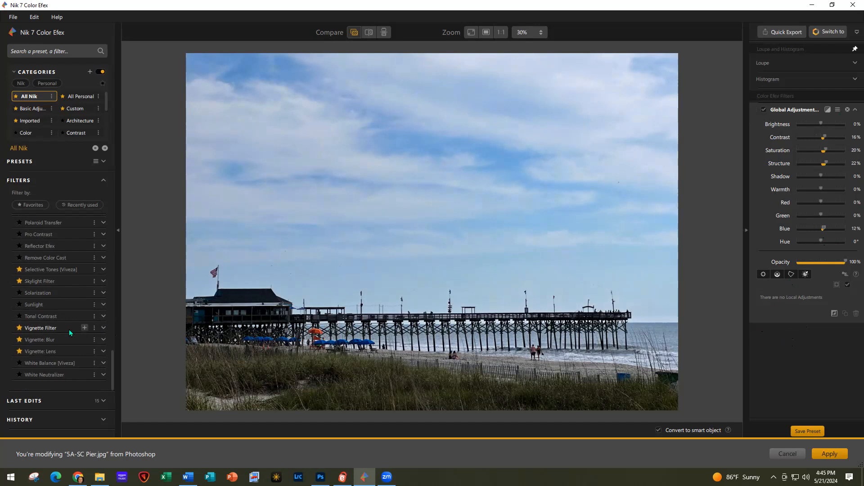
click(85, 280)
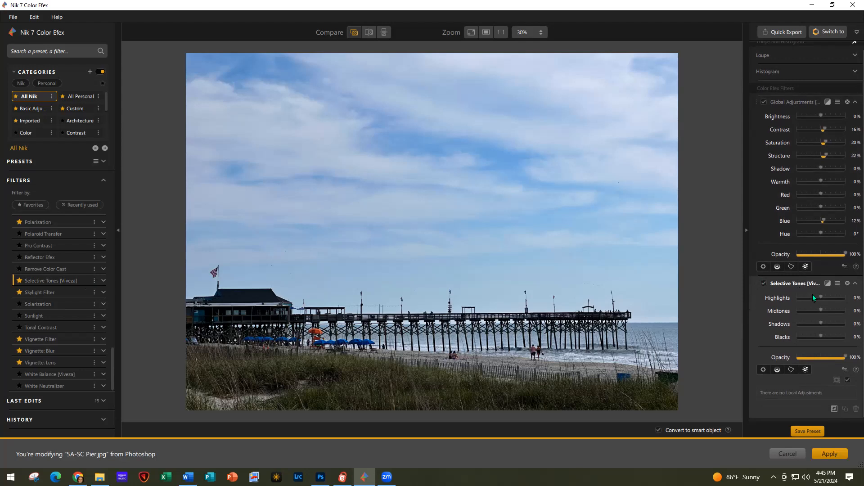
drag(818, 297, 817, 296)
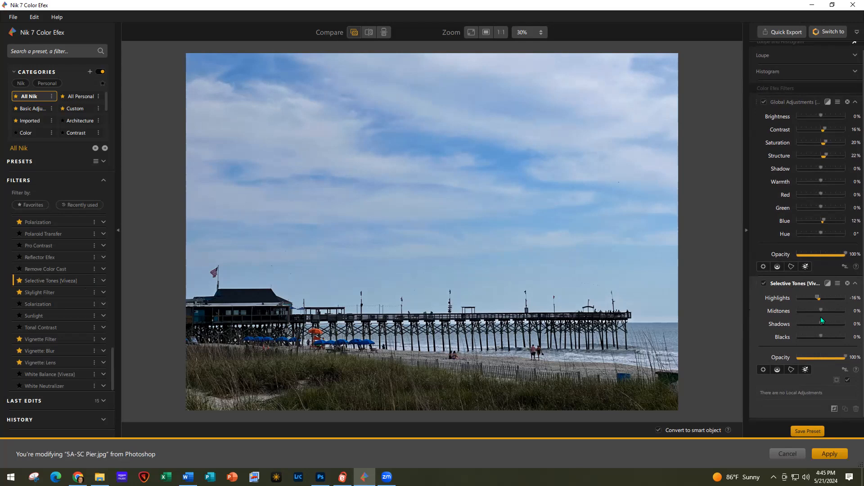
drag(822, 312, 823, 311)
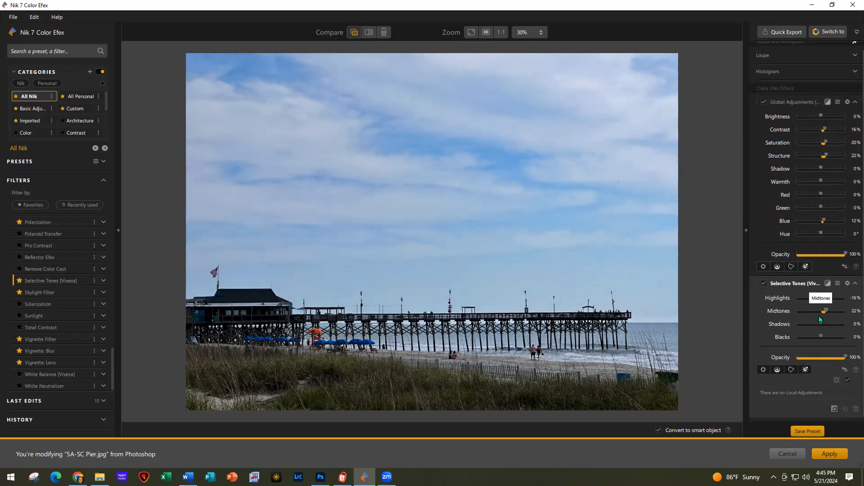
drag(821, 324, 828, 323)
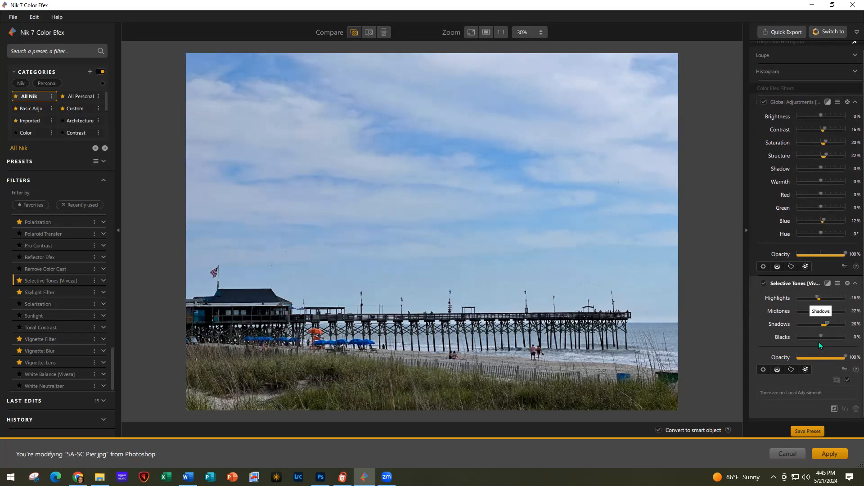
click(826, 337)
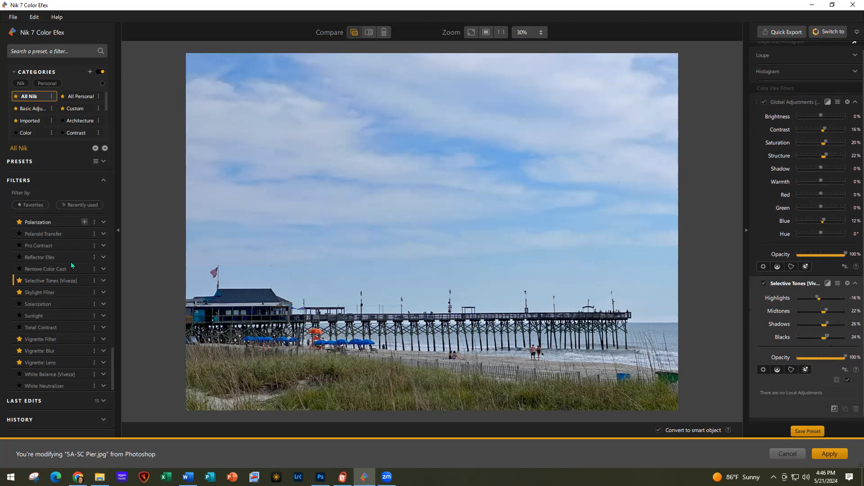
scroll(71, 262, up, 5)
scroll(69, 264, up, 6)
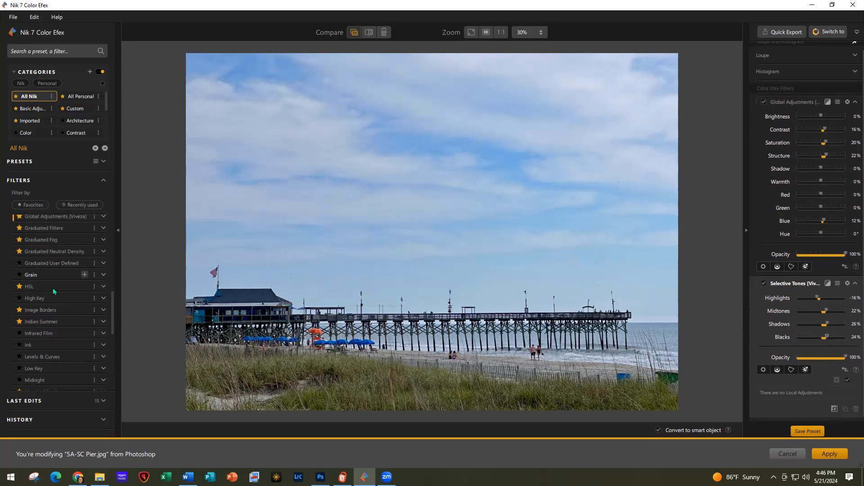
Add an HSL filter to the pier photo with vibrancy raised to 16
click(94, 287)
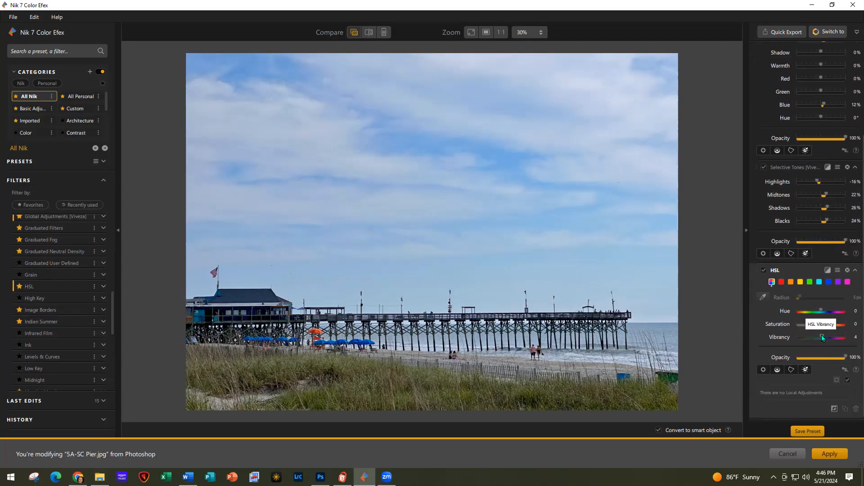
drag(823, 336, 825, 336)
click(827, 32)
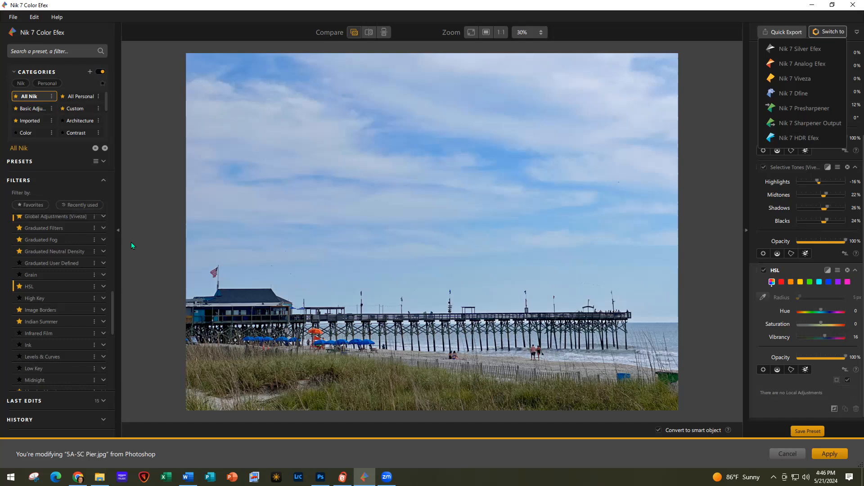
Switch the pier photo over to Nik 7 Analog Efex and accept the smart-filter warning
scroll(55, 249, up, 10)
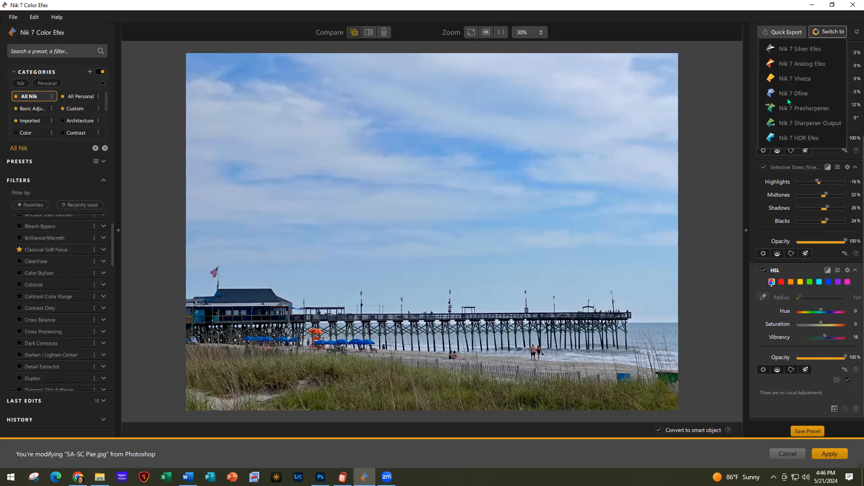
click(806, 64)
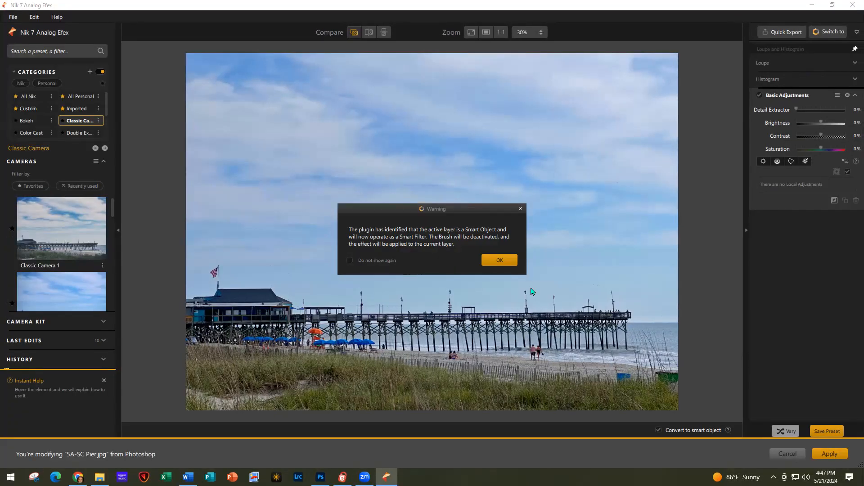
click(501, 261)
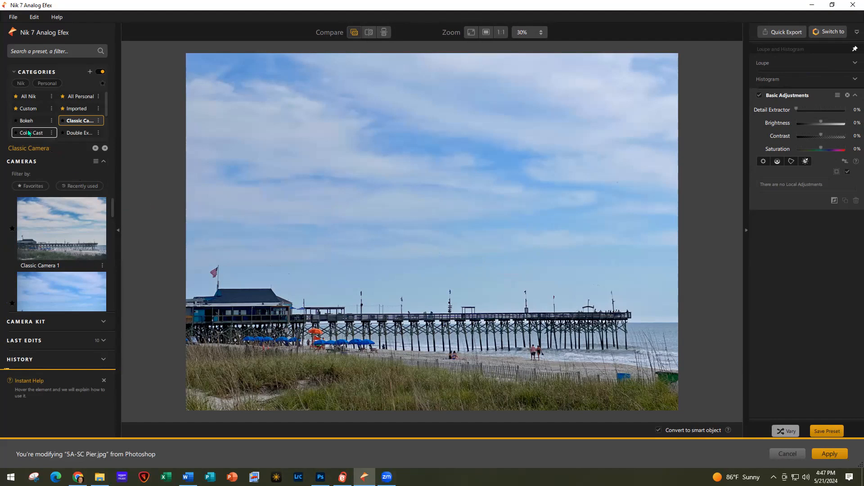
Apply the Black and White 6 camera preset from the All Nik preset collection
scroll(59, 232, down, 2)
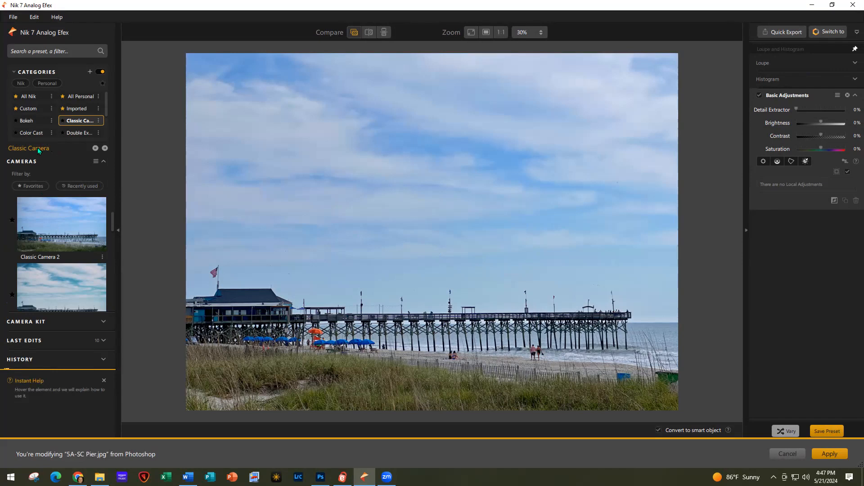
click(28, 97)
scroll(74, 242, down, 5)
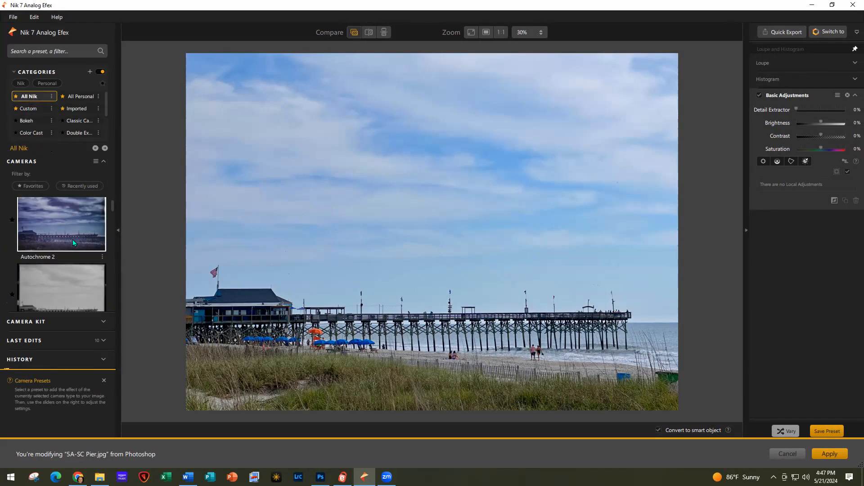
scroll(74, 242, down, 6)
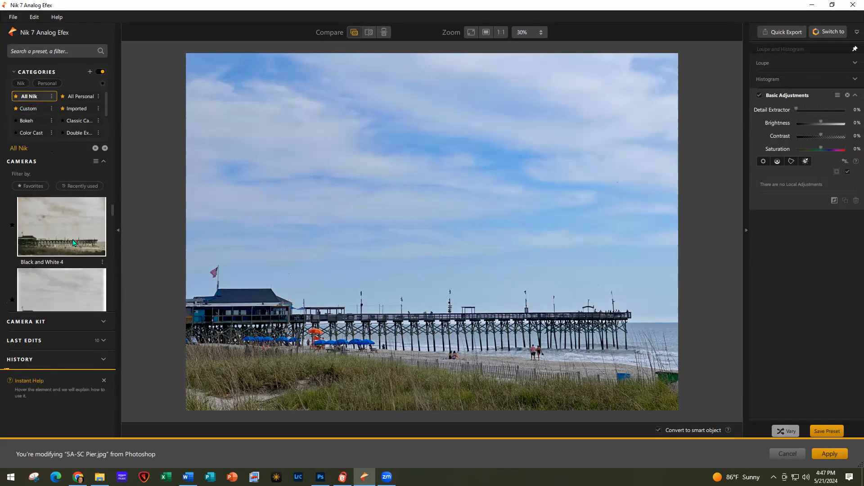
scroll(70, 266, down, 1)
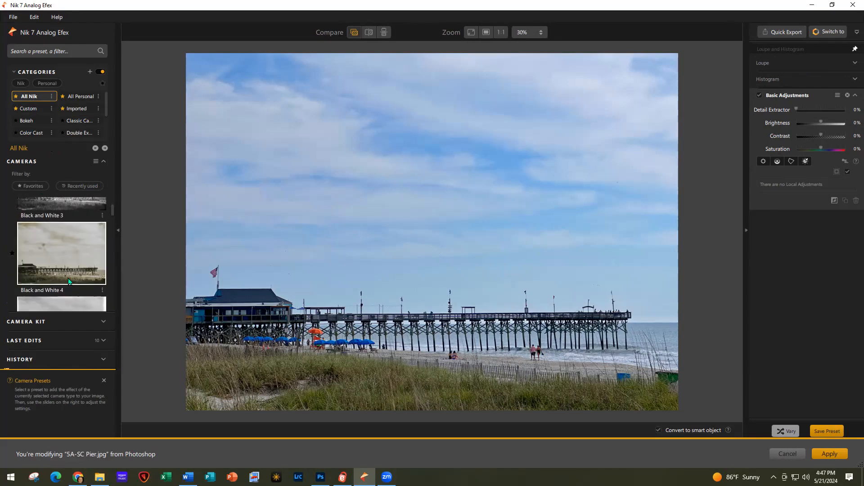
click(70, 270)
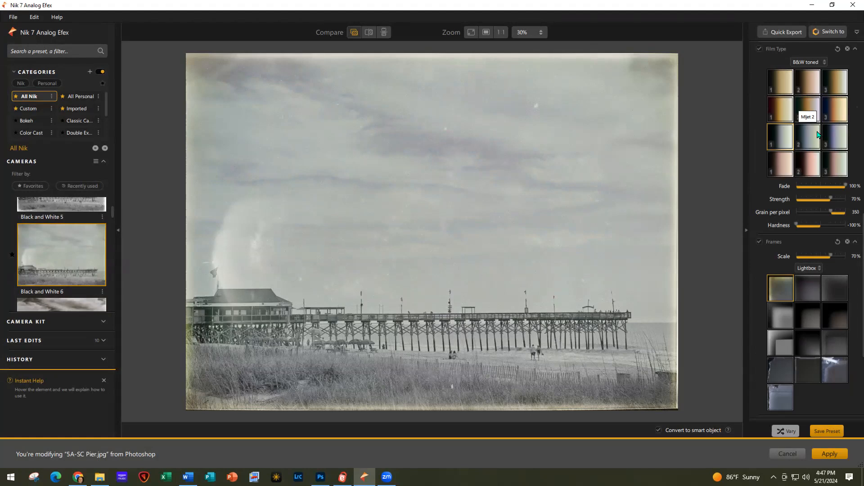
Tone the black-and-white photo with the sepia film type
scroll(817, 134, up, 10)
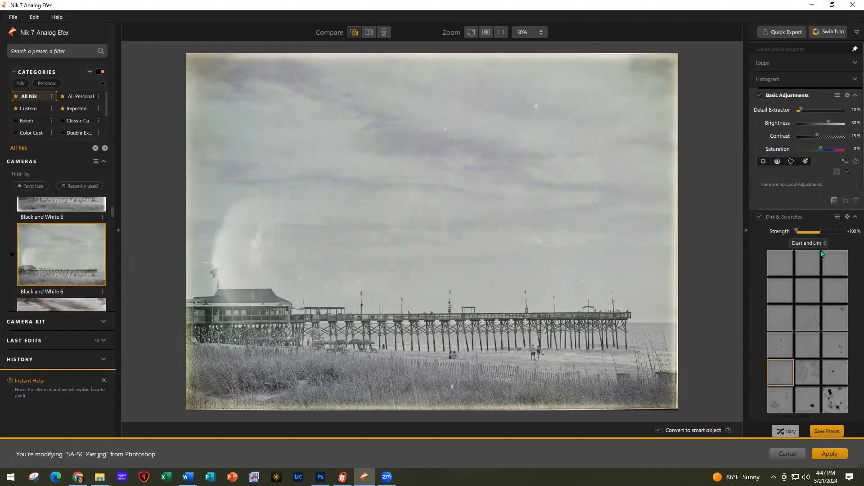
scroll(806, 120, down, 1)
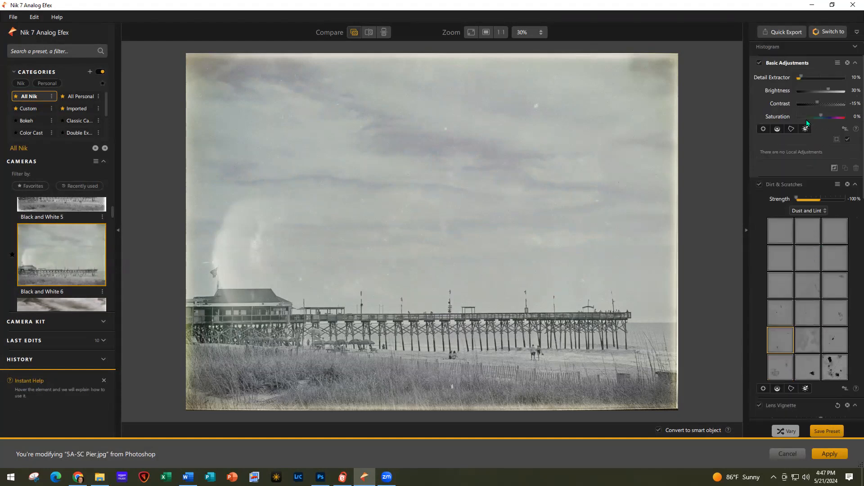
scroll(807, 201, down, 5)
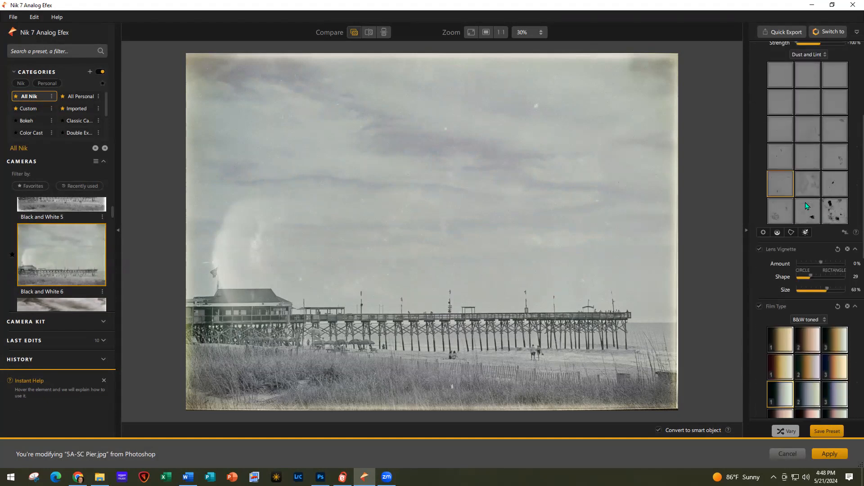
scroll(806, 202, down, 2)
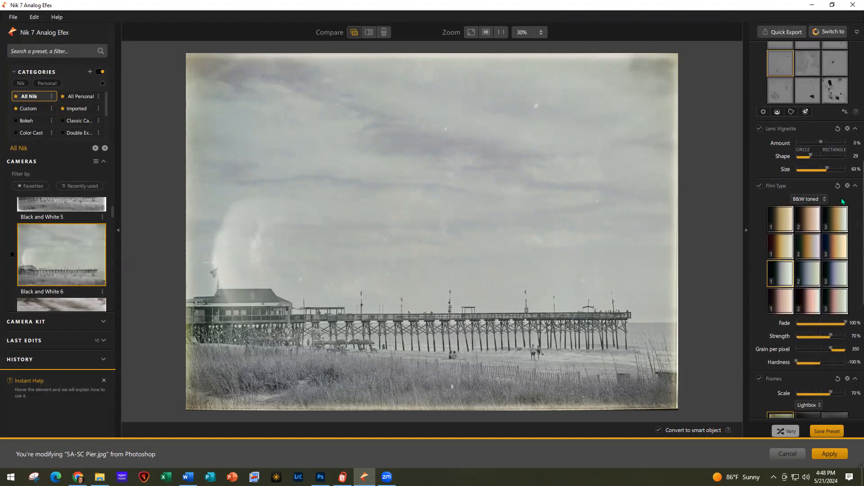
click(783, 310)
Add a worn white-edged frame and apply the result back to Photoshop
scroll(782, 309, down, 1)
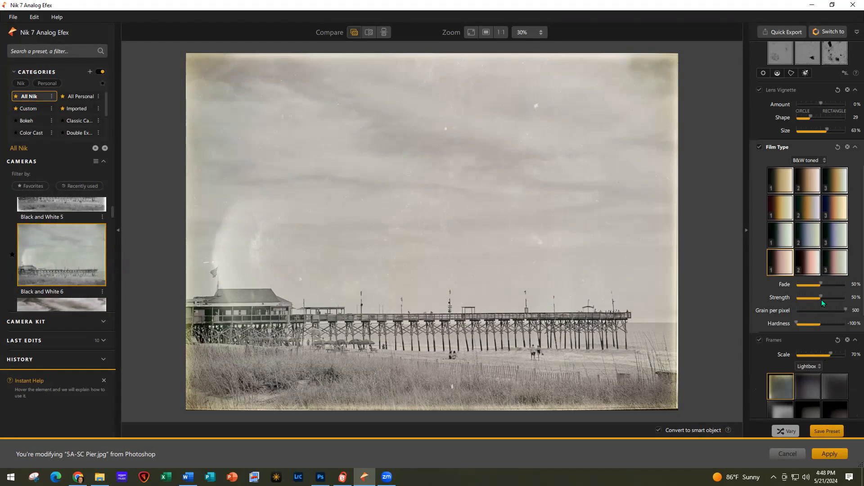
scroll(823, 292, down, 5)
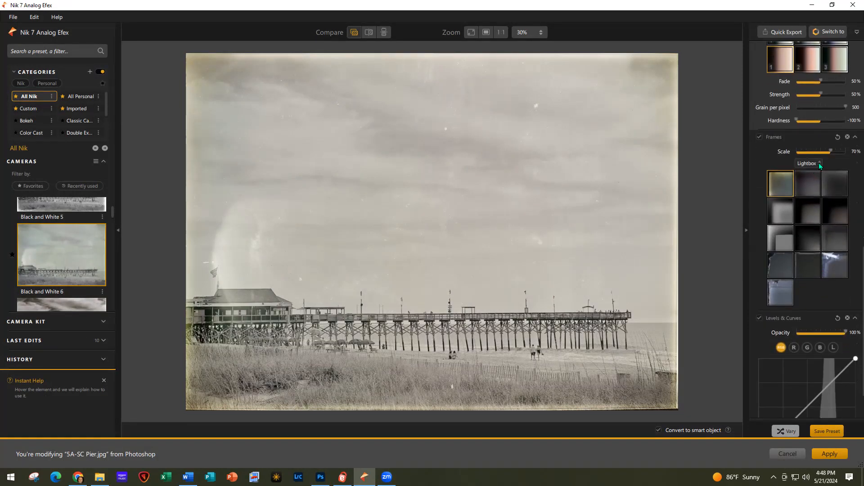
click(818, 165)
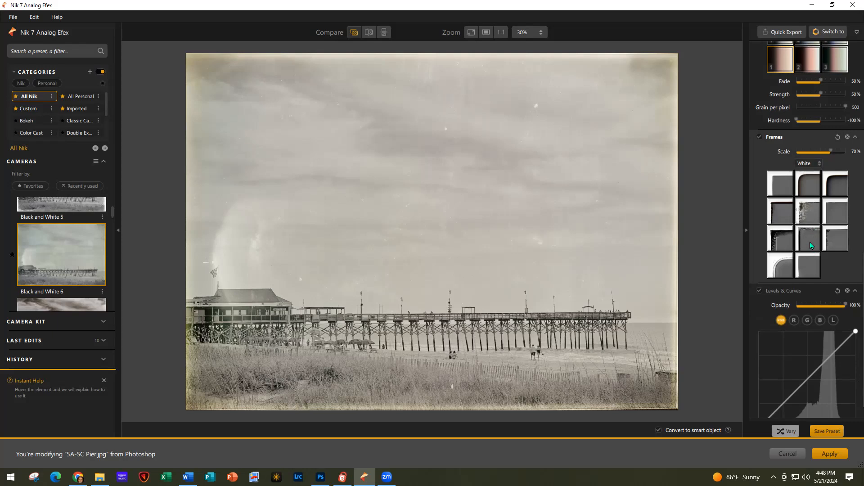
click(779, 209)
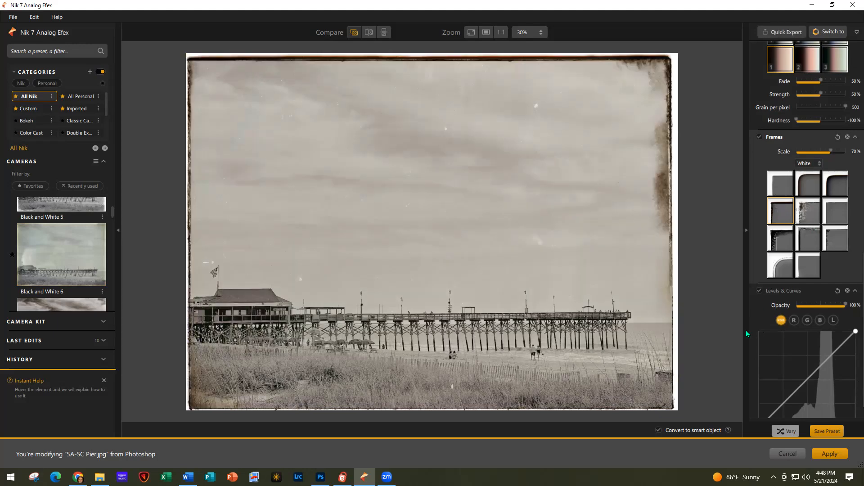
click(830, 454)
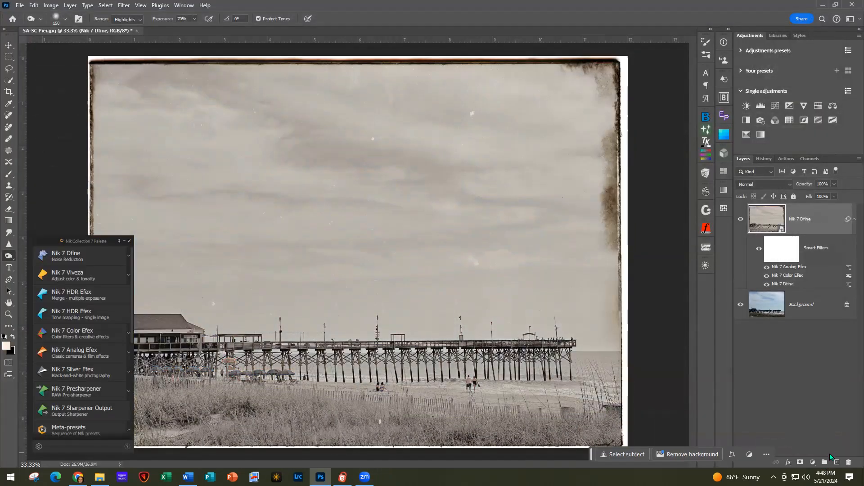
Minimize the Nik Collection 7 palette to reveal the sepia-framed pier photo
click(123, 241)
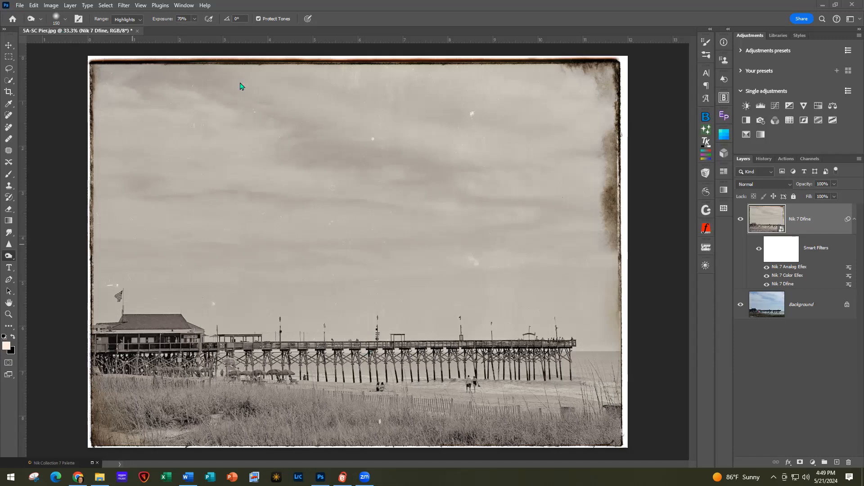
Close the pier photo without saving its changes
click(20, 5)
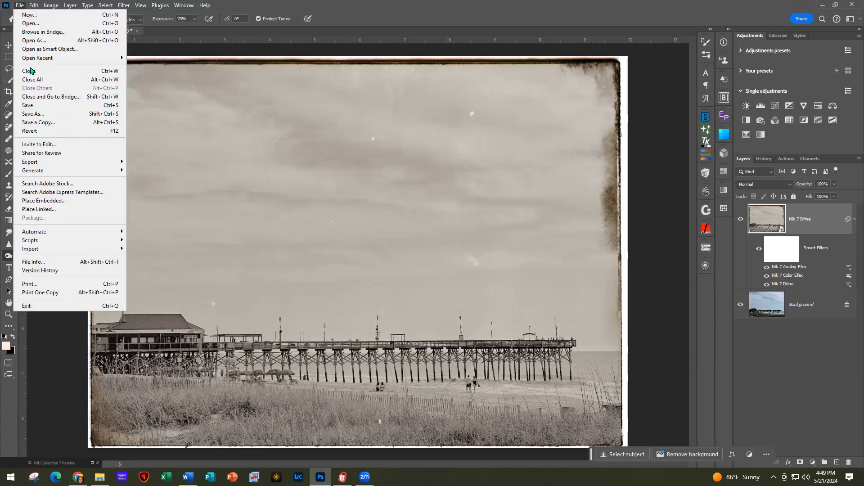
click(30, 71)
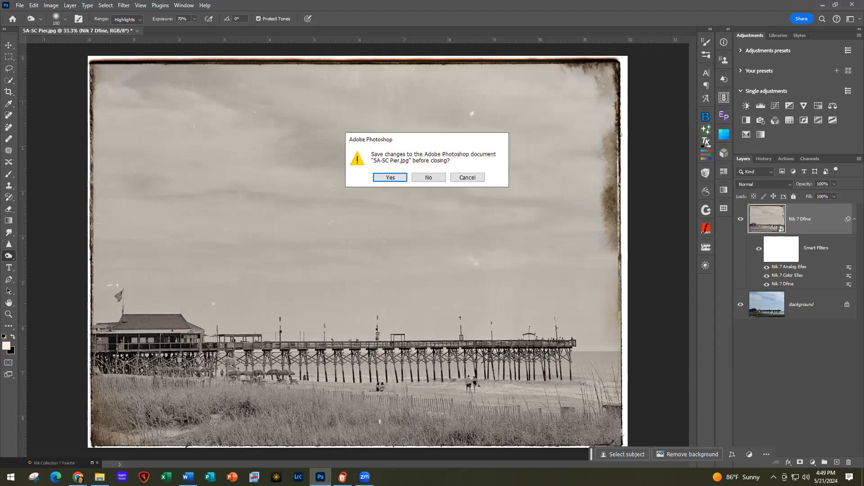
click(437, 178)
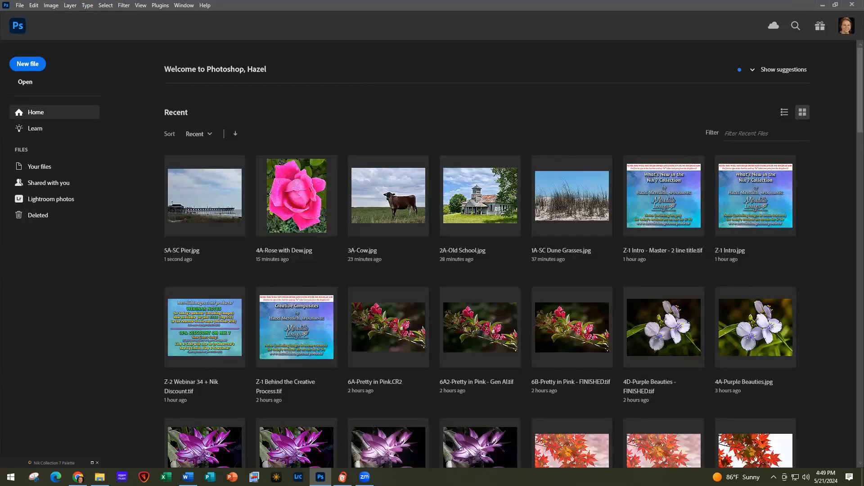
Open 6A-Hidden.jpg and bring up the Nik Collection's Photoshop workflow help guide
click(100, 477)
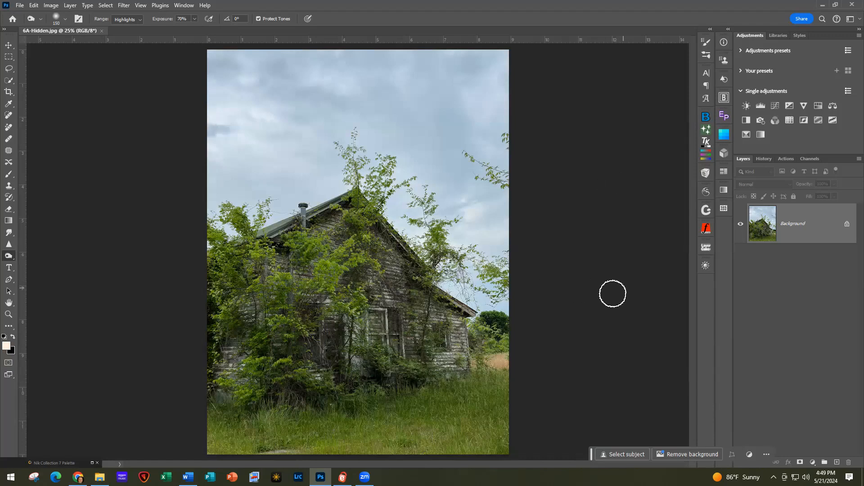
scroll(612, 293, down, 1)
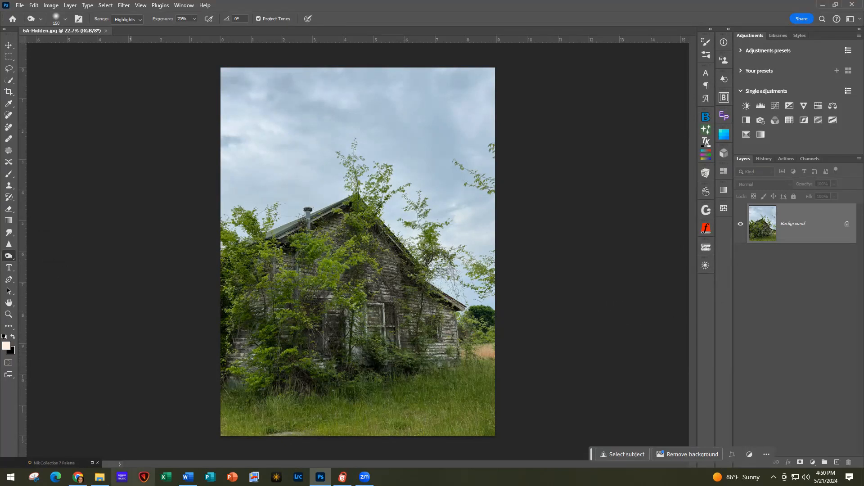
click(91, 462)
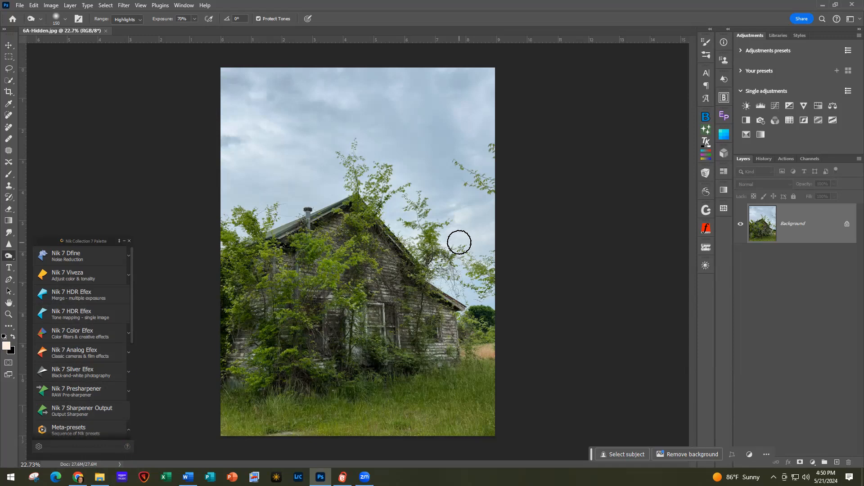
click(127, 447)
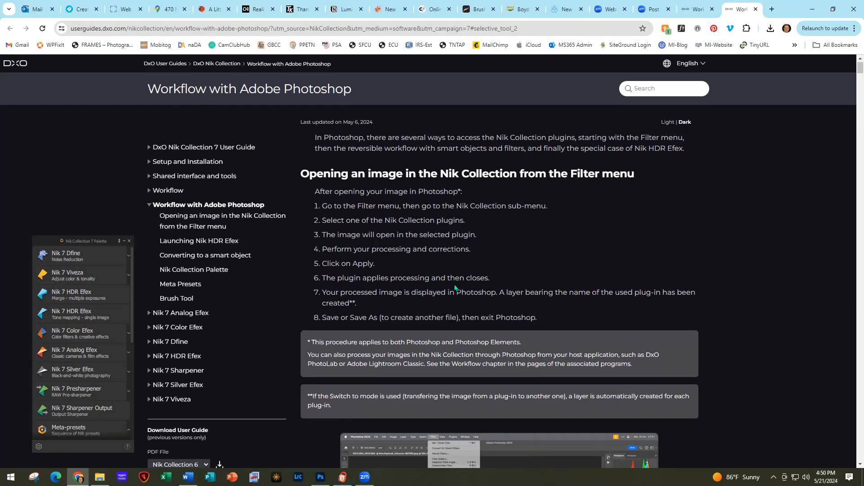
Close both Nik user guide tabs and minimize Chrome to return to Photoshop
scroll(455, 288, down, 15)
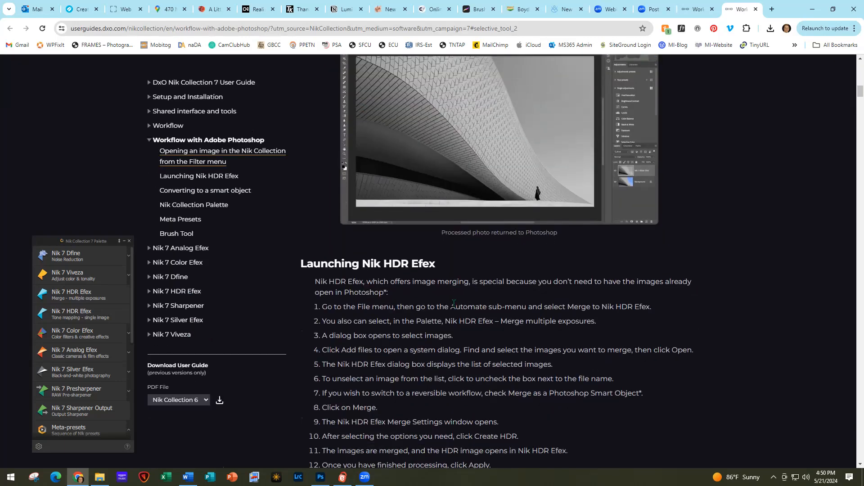
scroll(454, 303, down, 3)
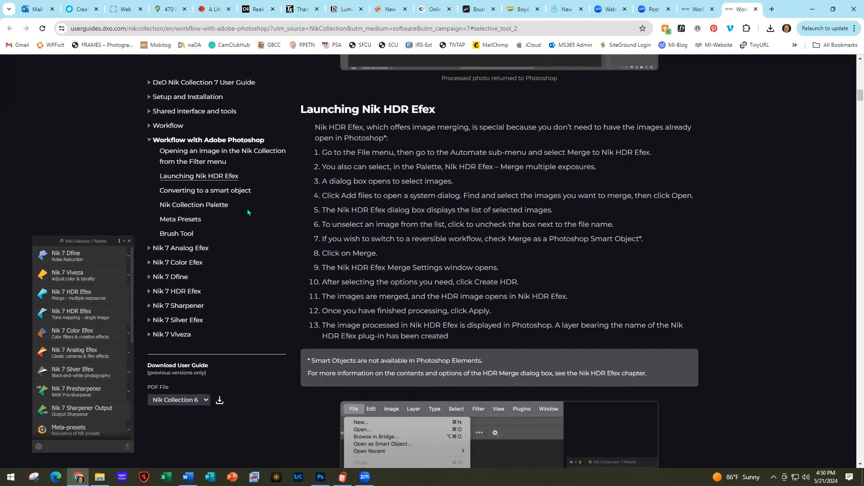
click(756, 9)
click(756, 9)
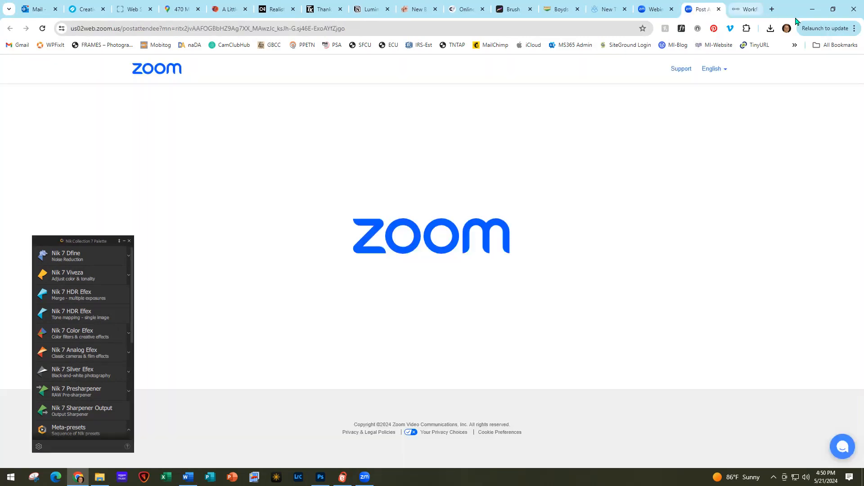
click(815, 16)
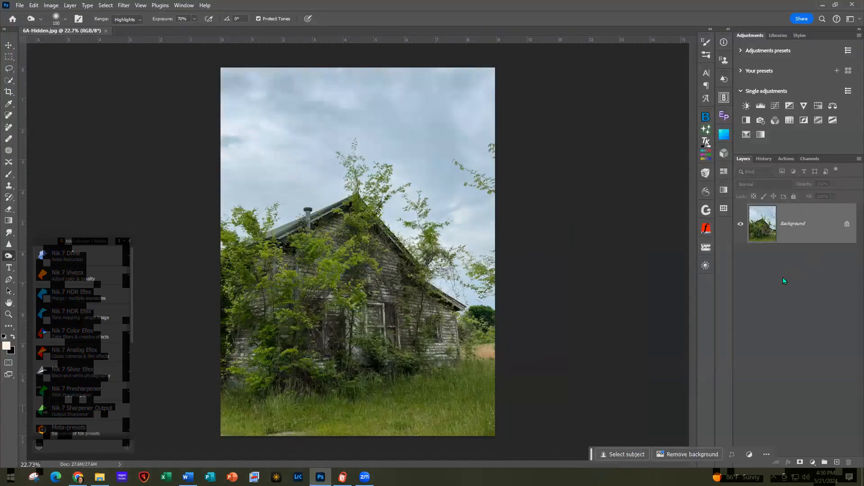
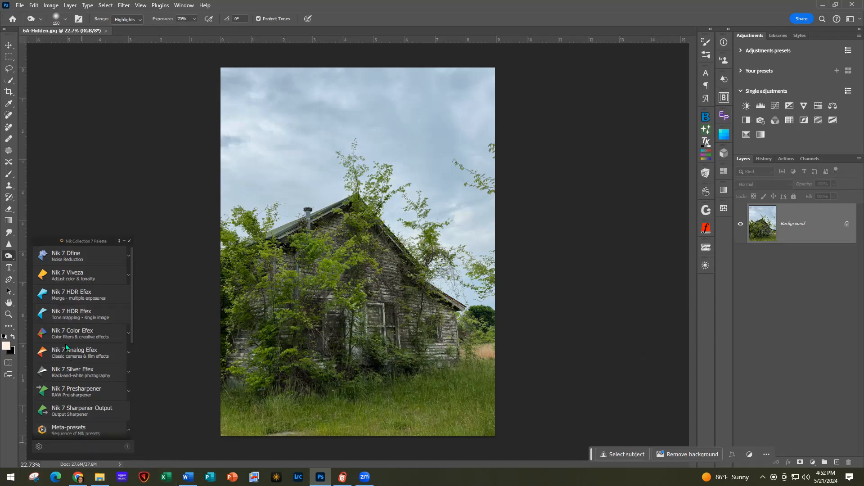
Open the Nik Collection 7 palette and expand its Meta-presets list from Adoxical onward
click(74, 429)
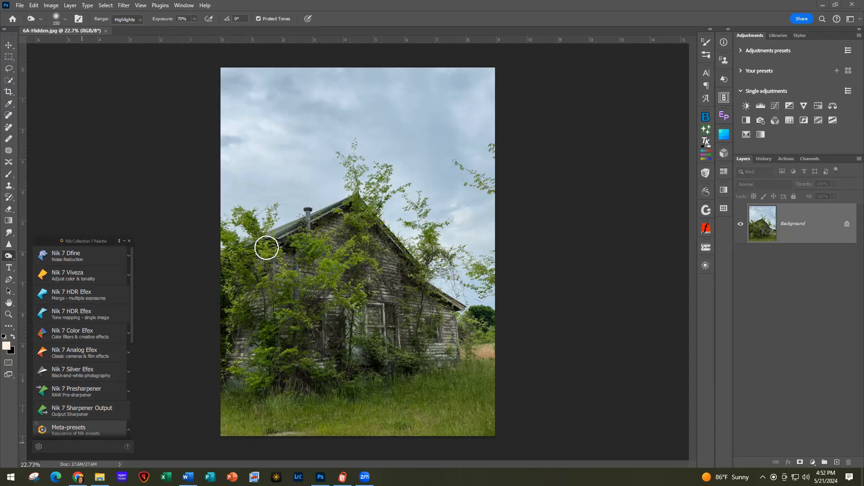
click(98, 429)
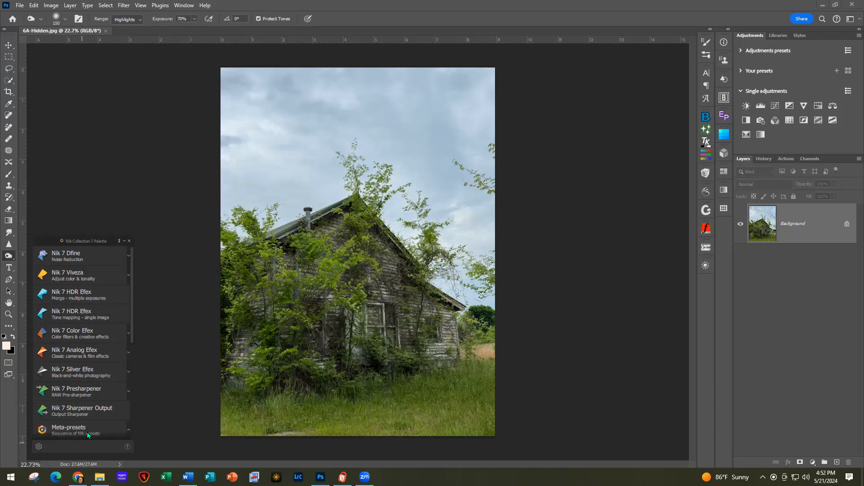
scroll(103, 417, up, 3)
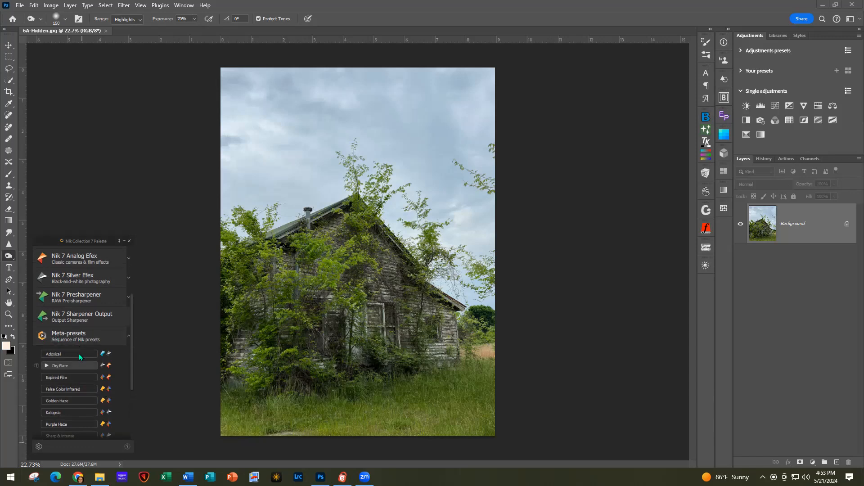
Run the Soft & Dramatic meta-preset on the 6A-Hidden overgrown house photo
scroll(73, 360, down, 1)
scroll(79, 364, down, 1)
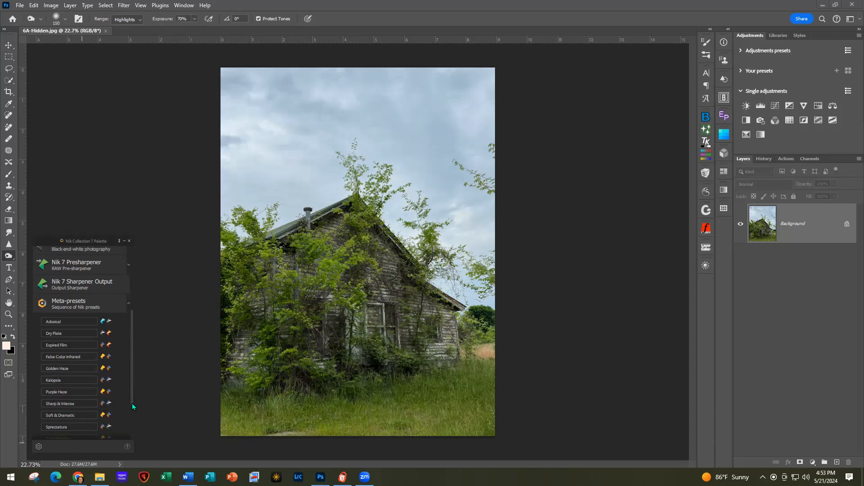
scroll(115, 407, down, 2)
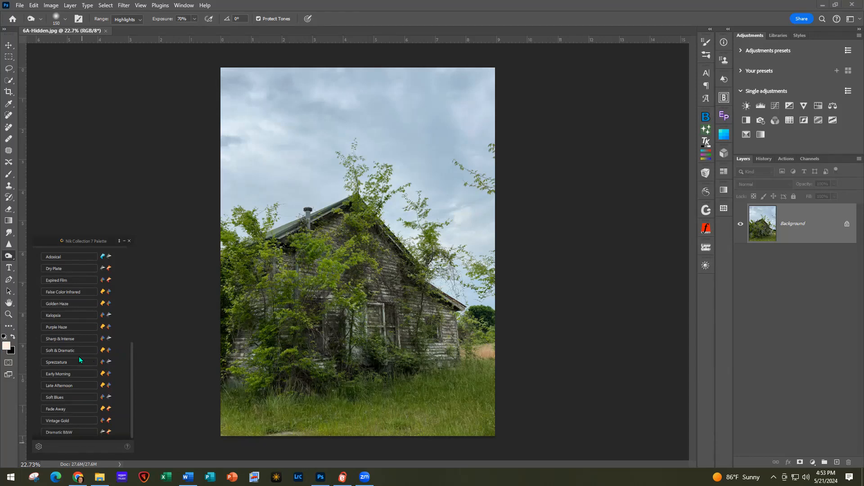
scroll(79, 357, up, 2)
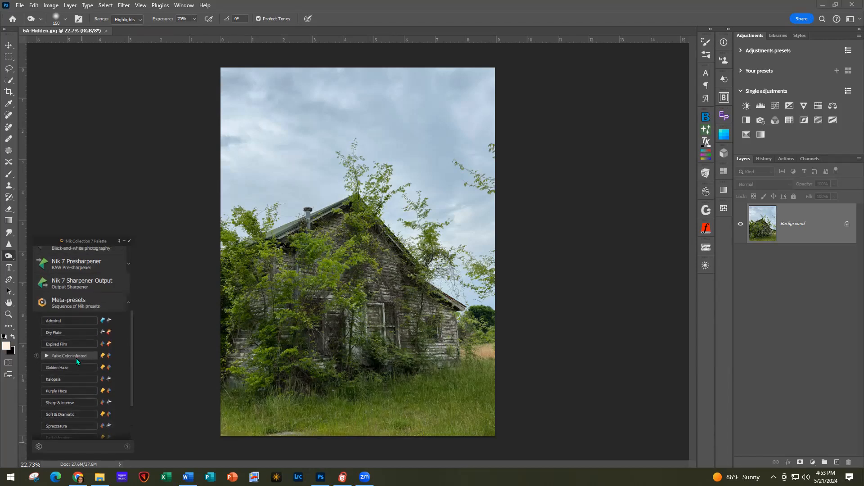
click(69, 413)
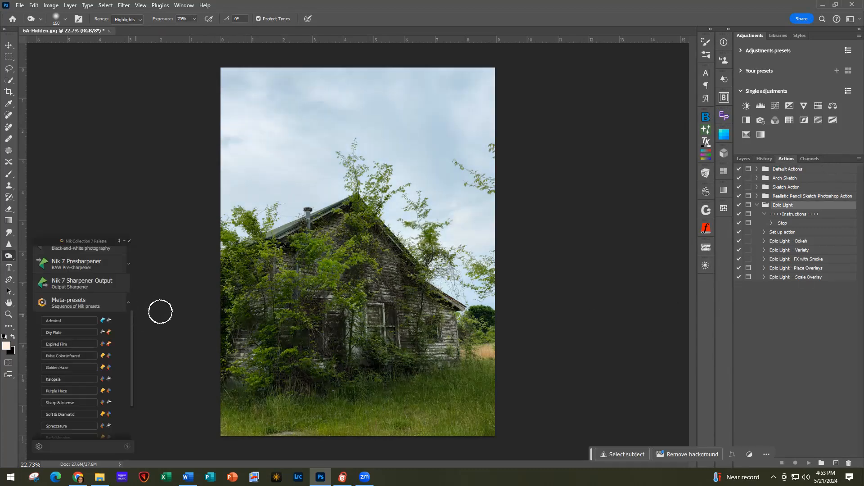
Show the Layers panel with the Background layer and scroll the Nik palette up to Silver Efex
click(741, 159)
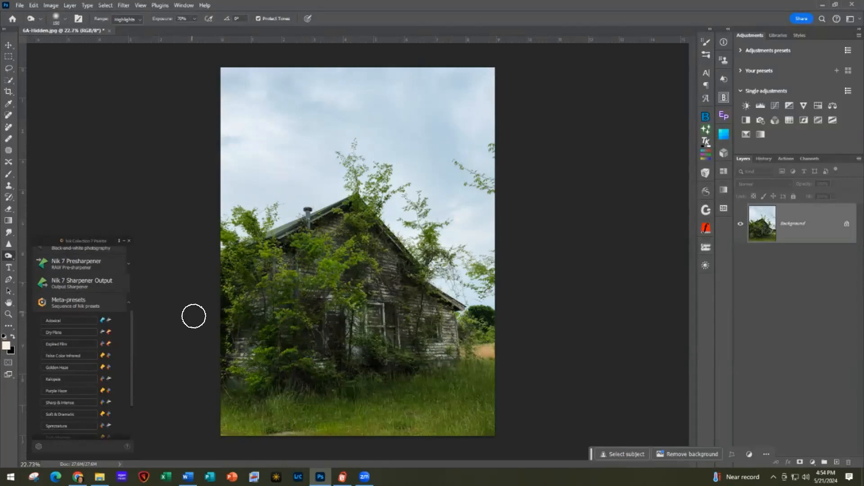
scroll(79, 328, up, 2)
scroll(79, 330, up, 3)
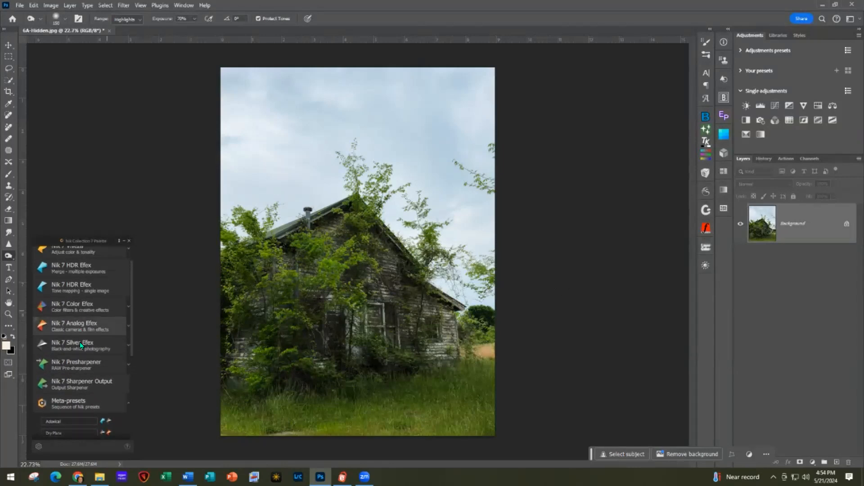
Open the house in Silver Efex, apply preset 015 and fit the whole photo in the preview
click(73, 345)
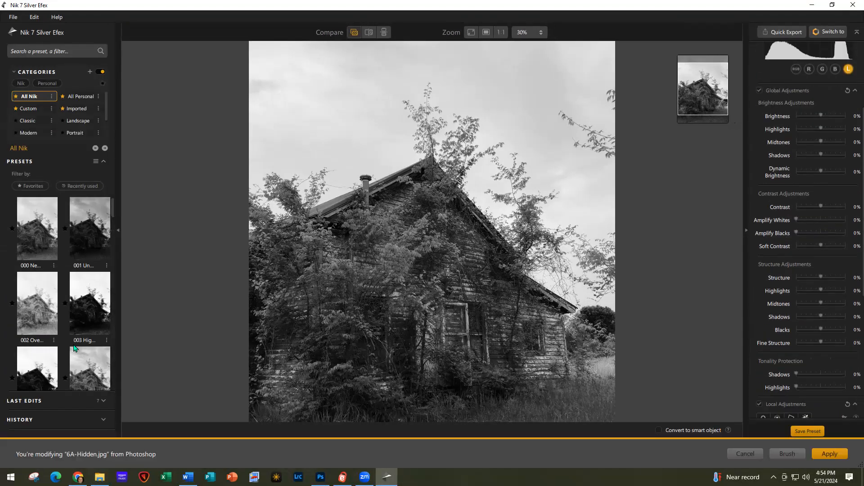
scroll(68, 350, down, 10)
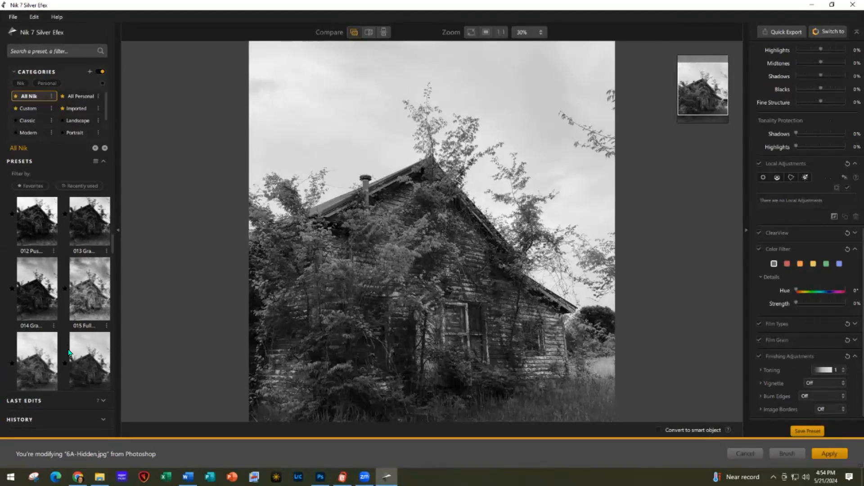
click(93, 290)
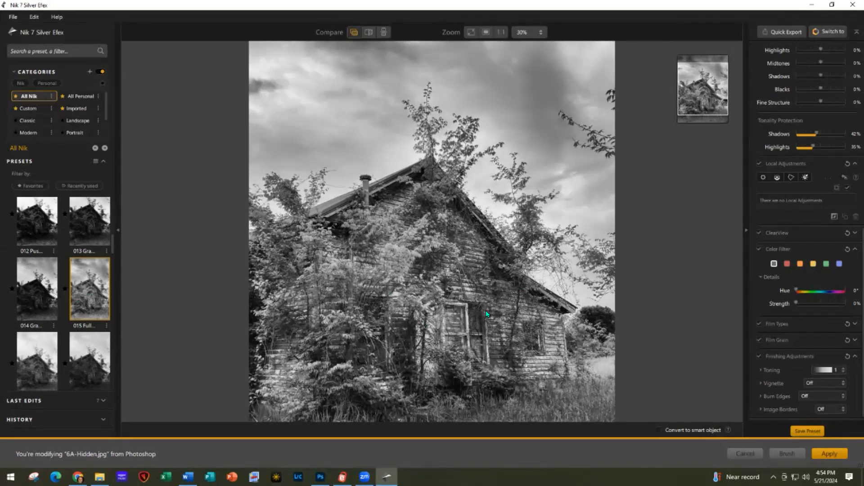
scroll(595, 264, down, 1)
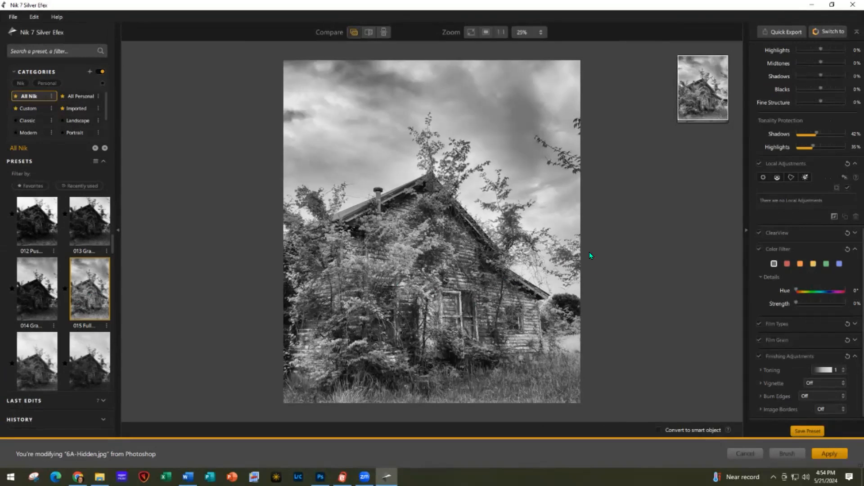
click(471, 32)
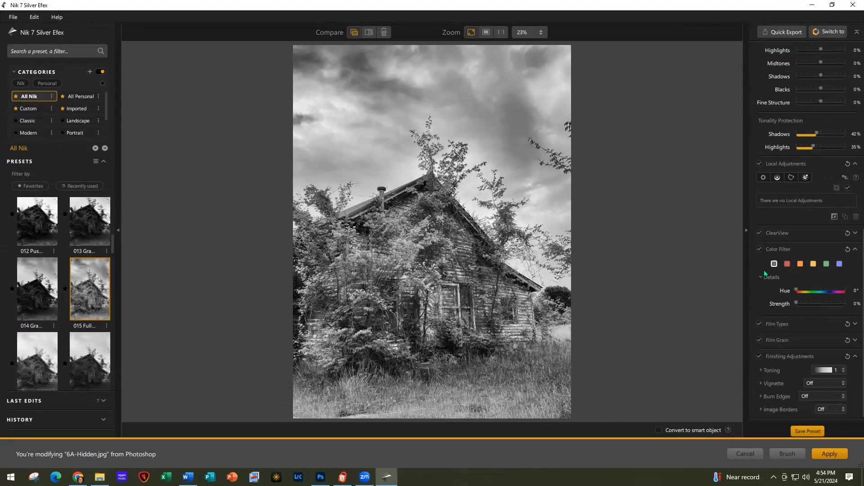
Apply an orange colour filter and coffee sepia toning 14 to the black-and-white conversion
click(800, 264)
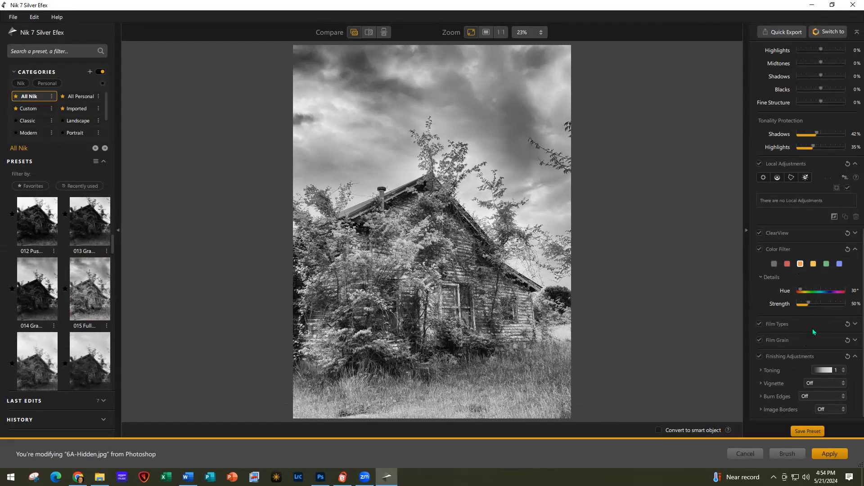
click(841, 370)
scroll(824, 327, down, 3)
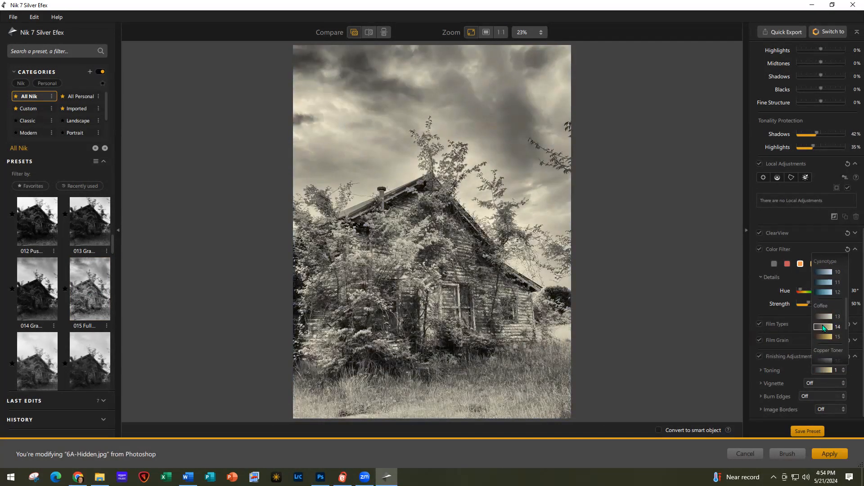
click(825, 328)
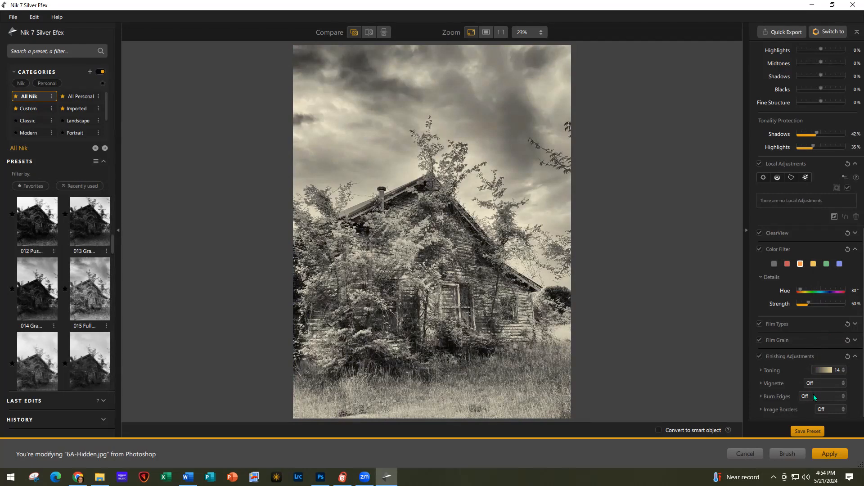
Darken the edges with a Lens Falloff 2 vignette and add a Control Polygon adjustment
click(843, 384)
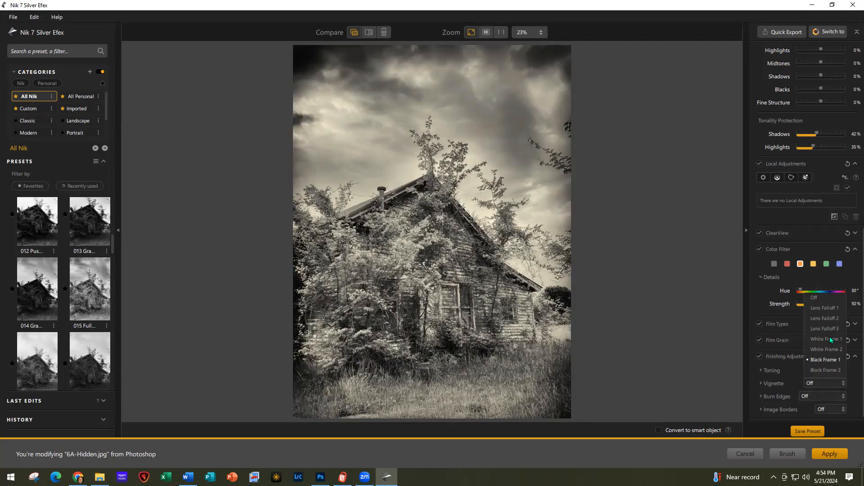
click(825, 318)
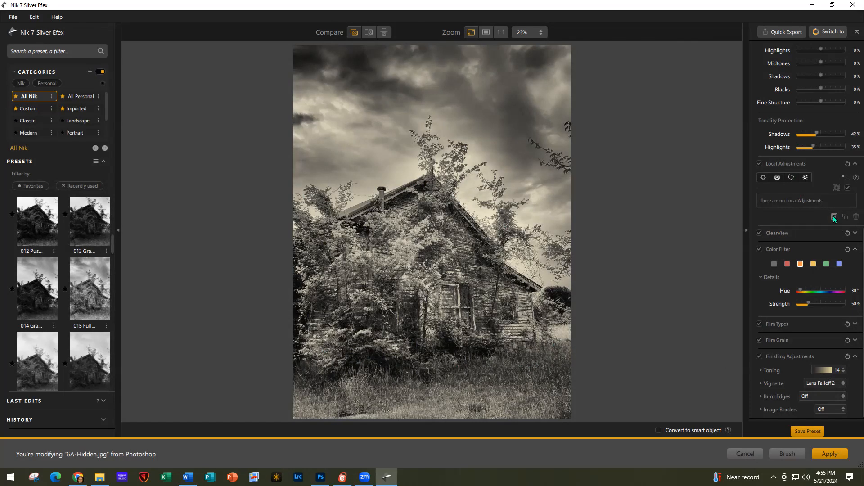
click(791, 178)
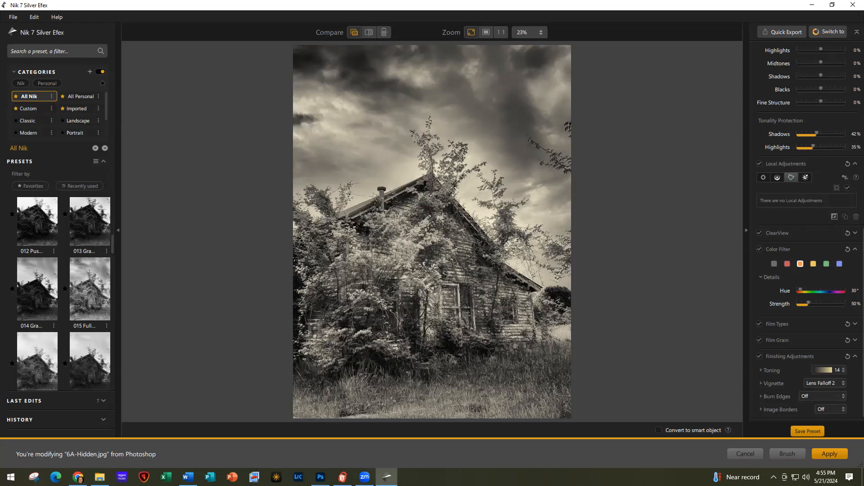
Draw the control polygon outline around the house, from the left edge past the roof and along the bottom
click(290, 228)
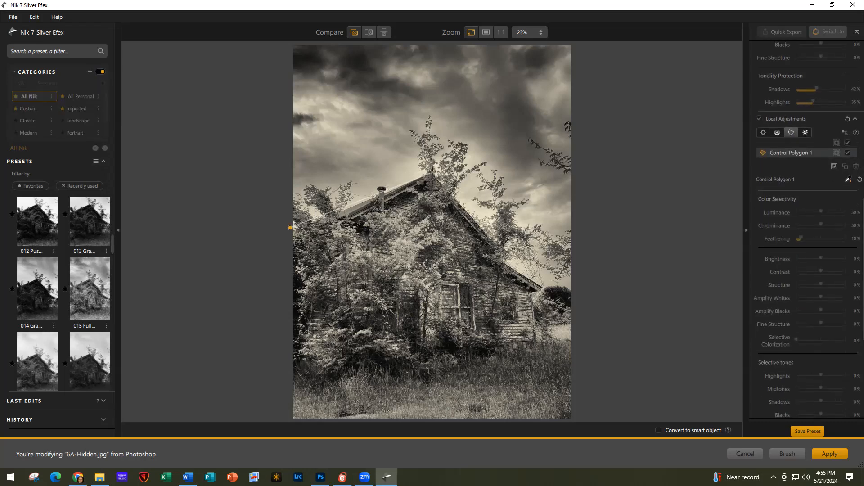
click(500, 246)
click(494, 255)
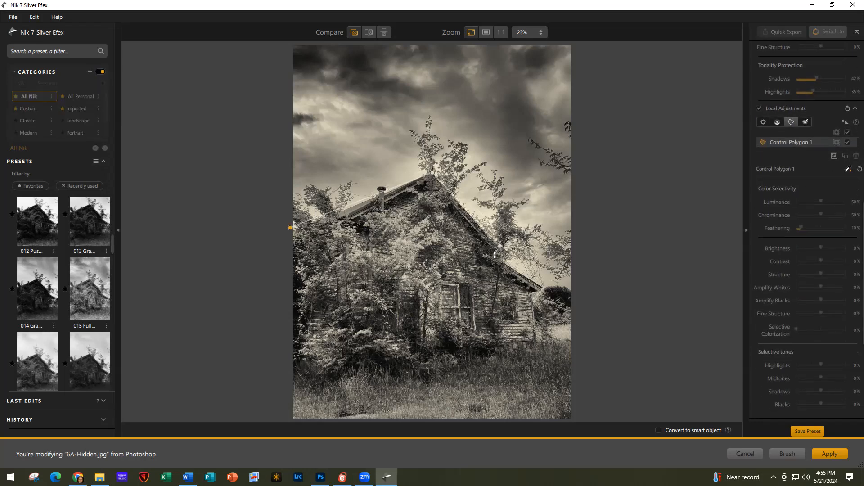
click(541, 287)
click(533, 300)
click(538, 344)
click(458, 353)
click(405, 374)
click(362, 361)
click(336, 373)
click(307, 369)
click(296, 359)
click(290, 228)
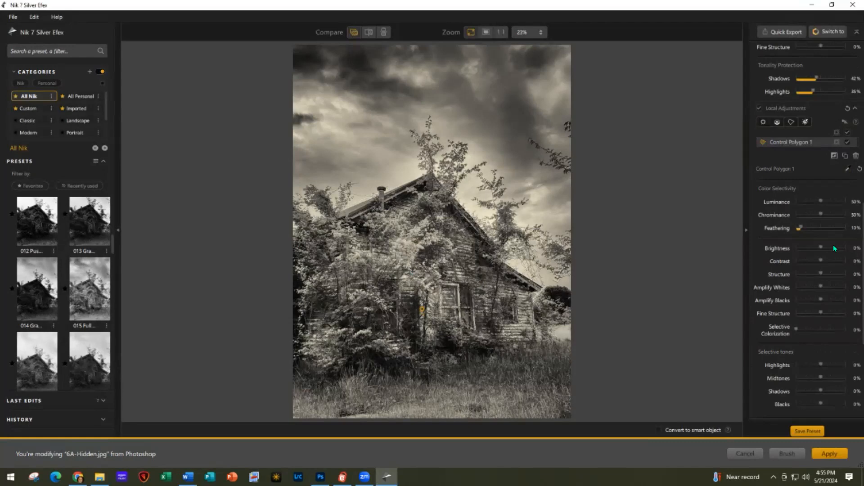
Raise contrast and structure to about 67% inside the house area and lift shadows slightly
drag(822, 260, 827, 260)
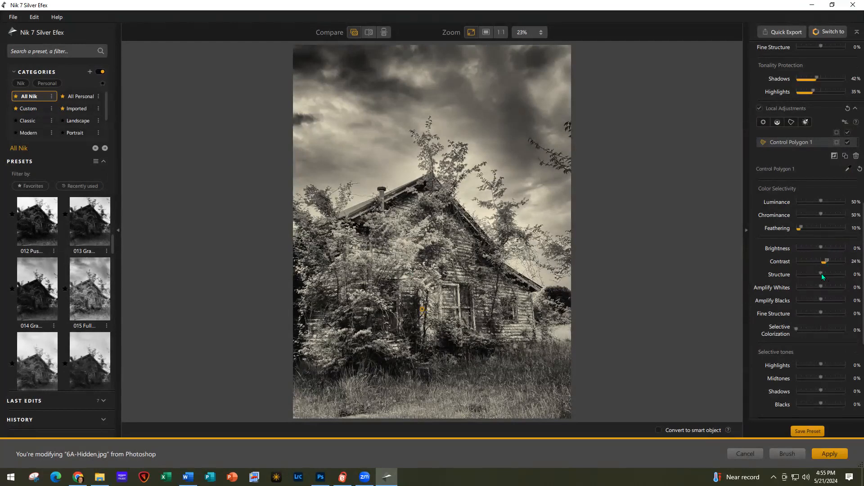
drag(821, 273, 831, 274)
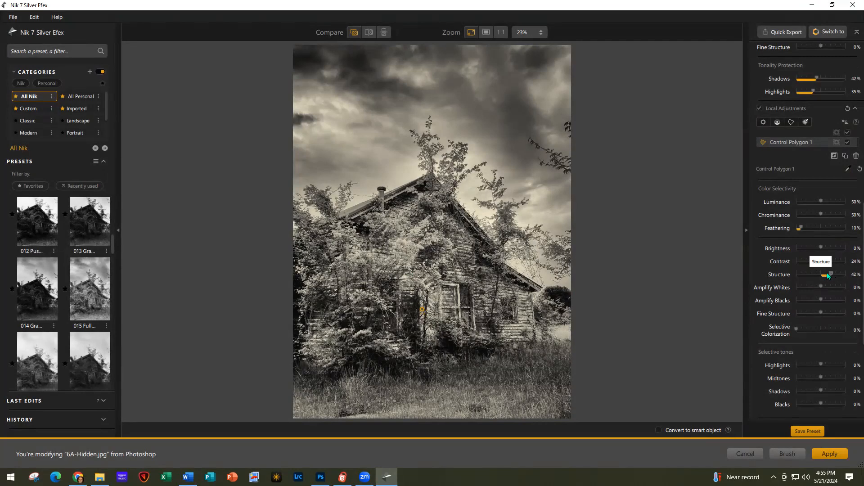
drag(830, 275, 817, 274)
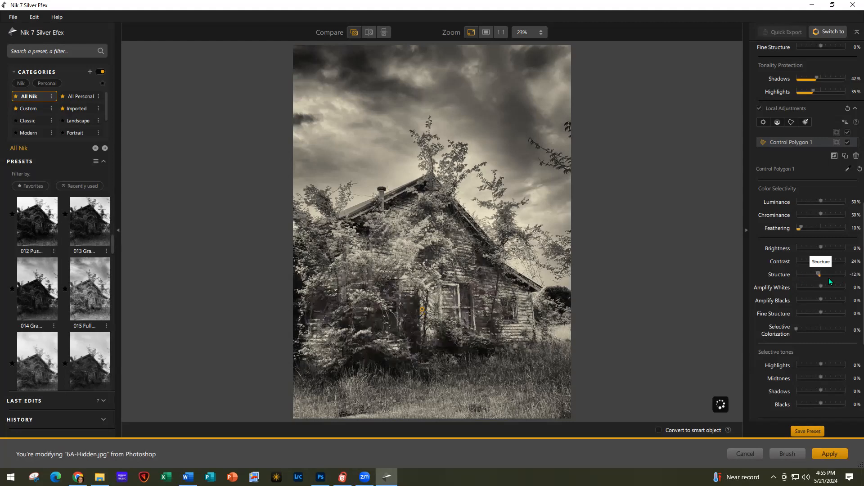
drag(829, 279, 836, 277)
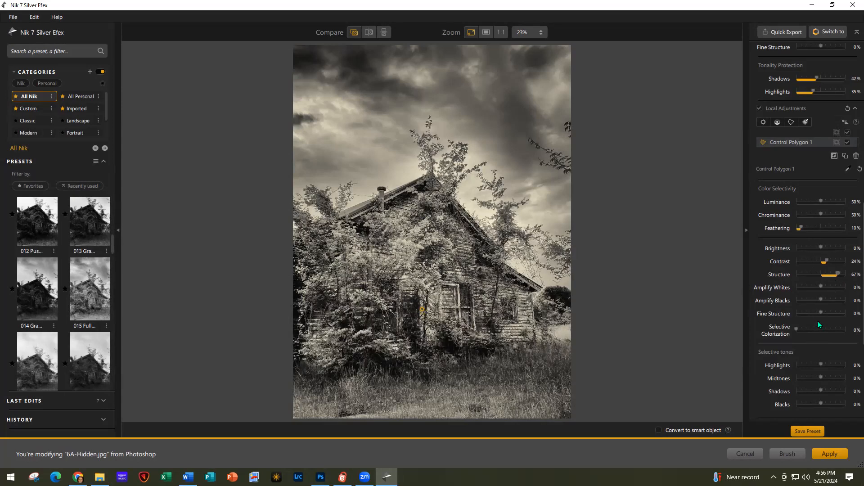
drag(820, 392, 822, 391)
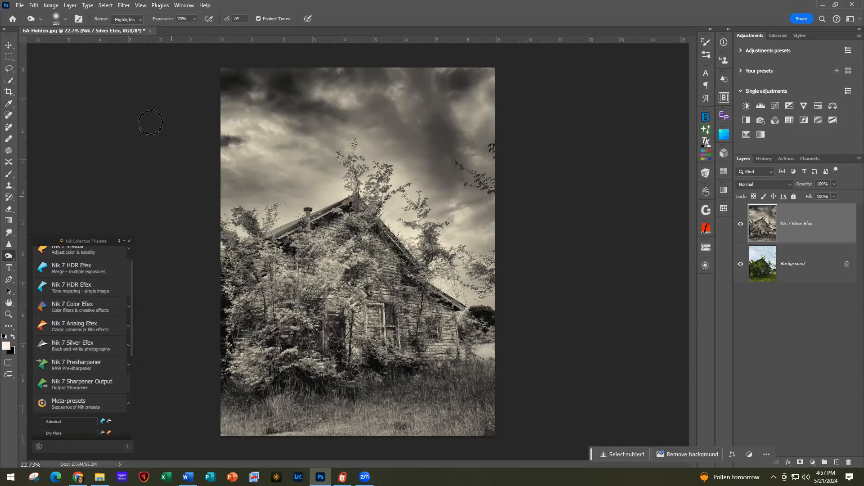
Close 6A-Hidden.jpg without saving its changes
click(20, 6)
click(38, 72)
click(436, 181)
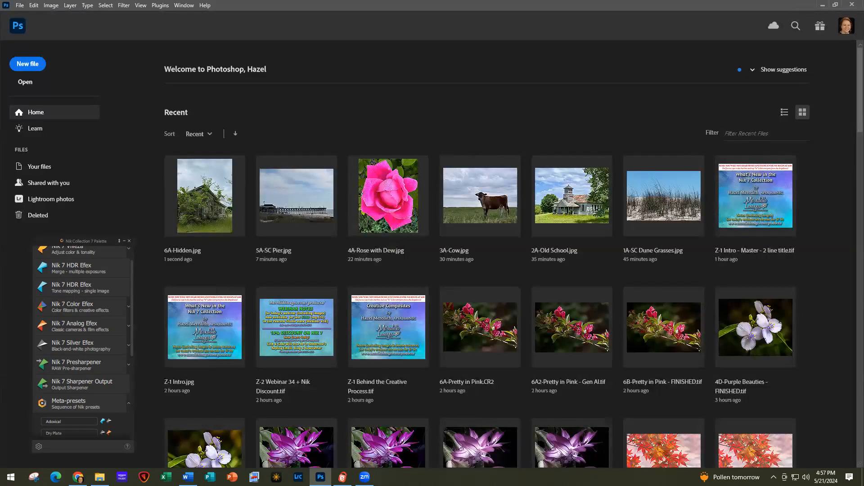
Find and open 7A-Foggy House.jpg from File Explorer
click(100, 477)
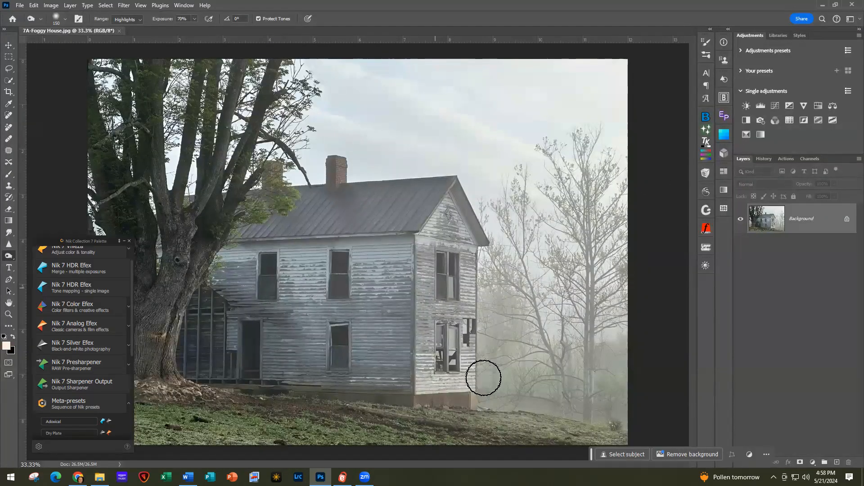
scroll(266, 328, down, 2)
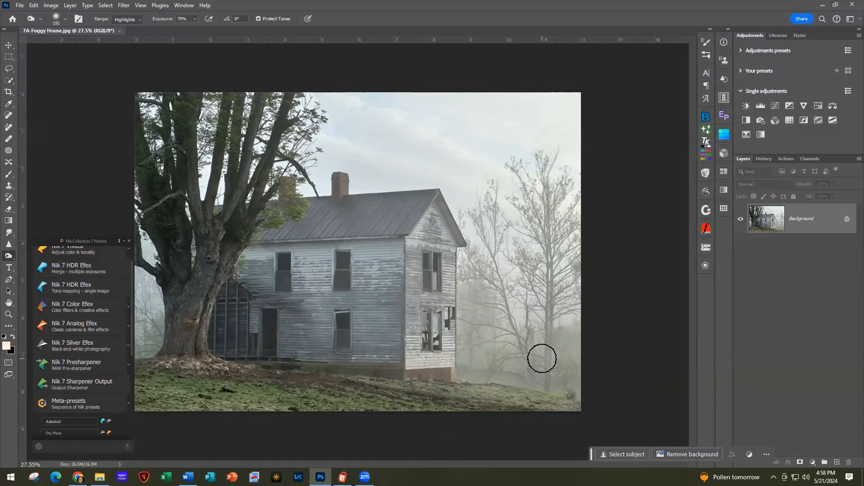
scroll(70, 293, up, 1)
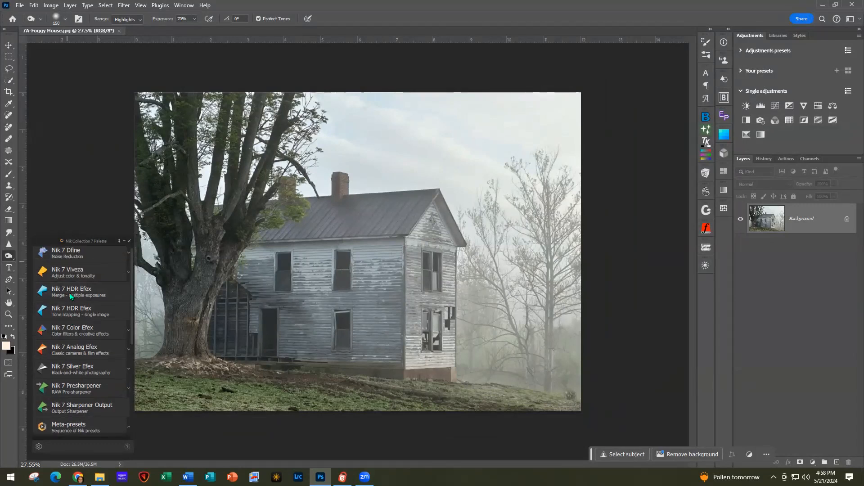
Reduce noise in Dfine with Contrast Noise at 128% and Color Noise at 130%
click(62, 252)
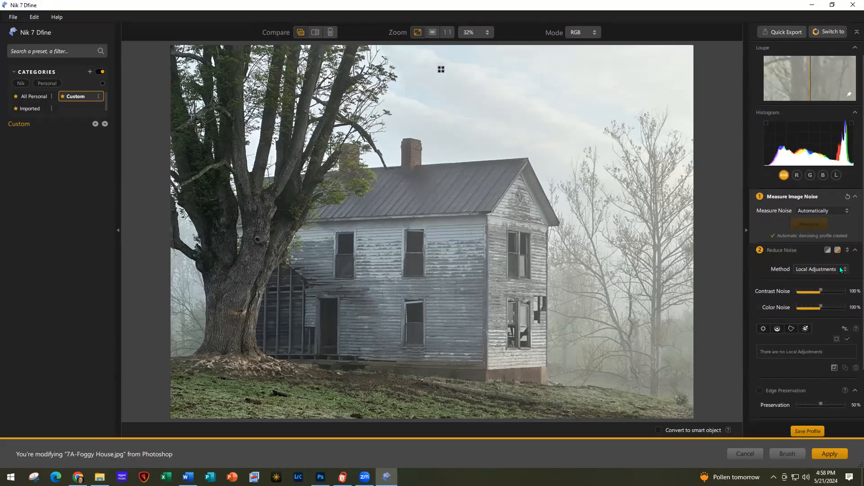
click(822, 290)
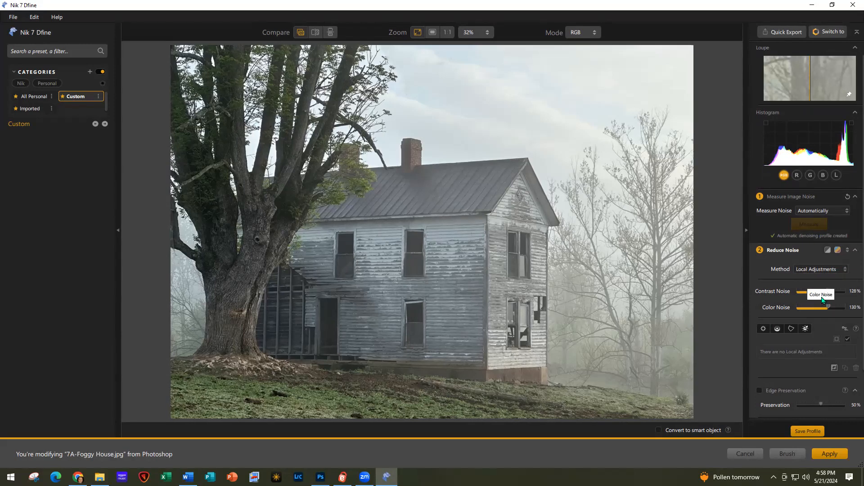
click(831, 32)
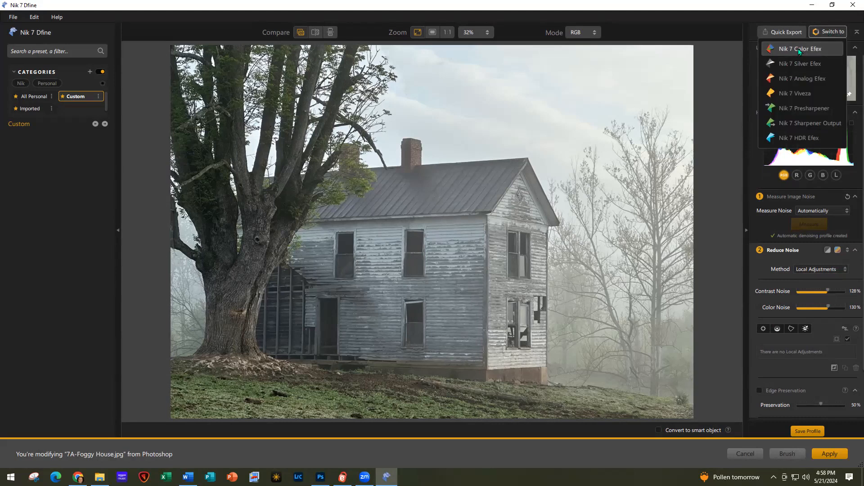
Switch the farmhouse to Color Efex and apply the Film Efex: Faded filter
click(798, 49)
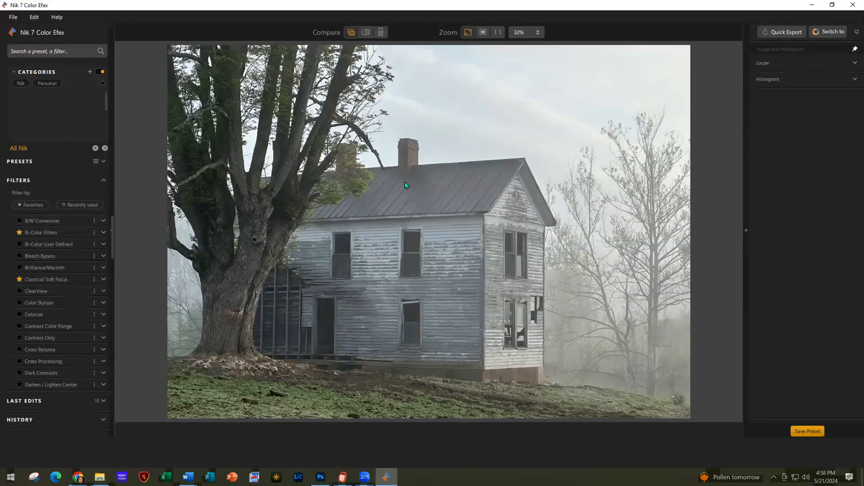
scroll(75, 323, down, 7)
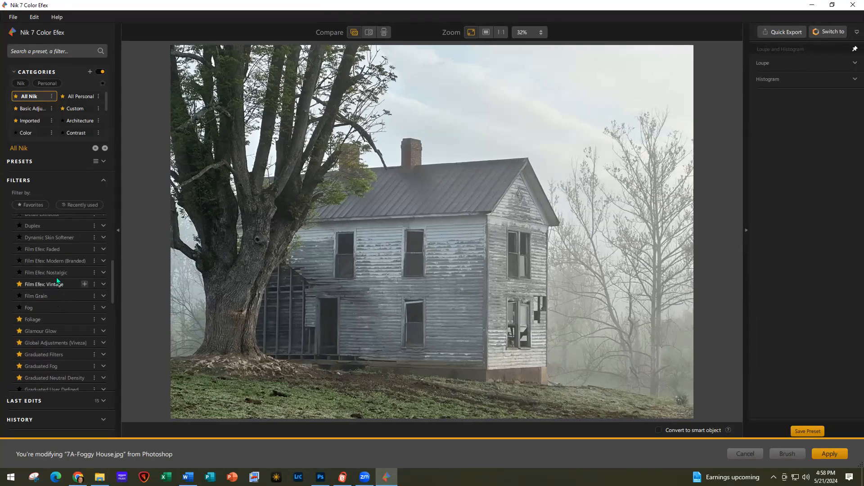
click(52, 248)
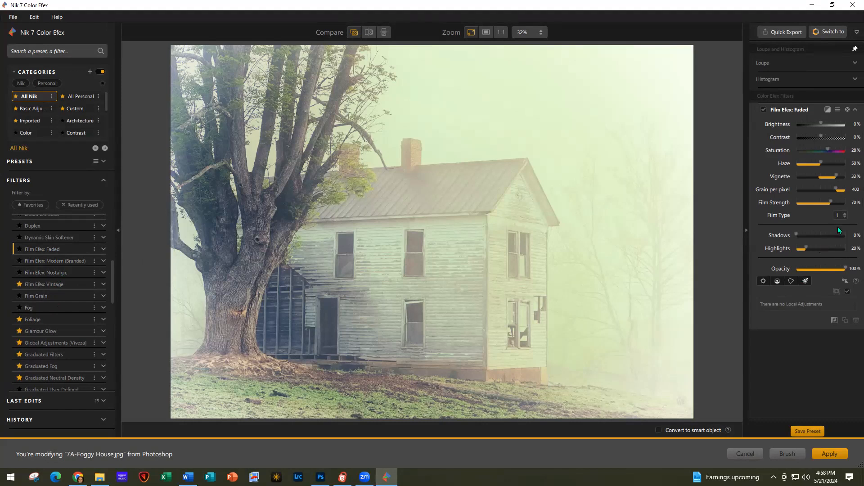
Set film type 4, lower Brightness to -65% and raise Shadows to 16%
click(845, 218)
click(841, 256)
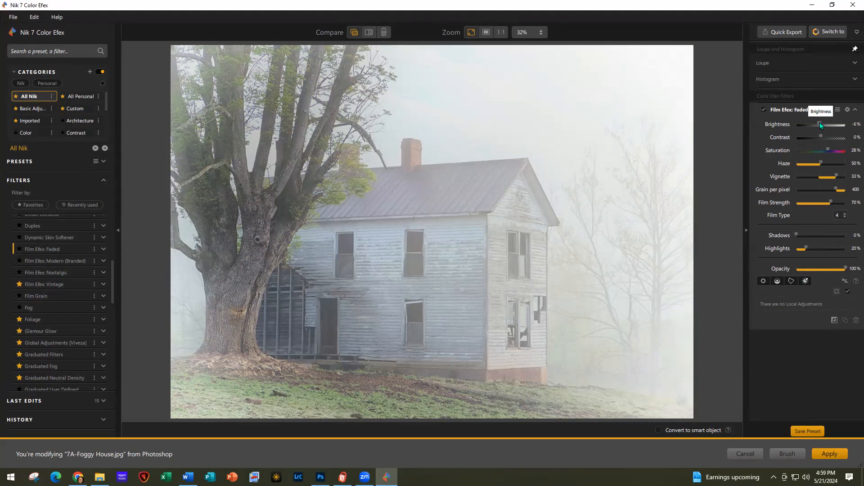
drag(815, 123, 807, 125)
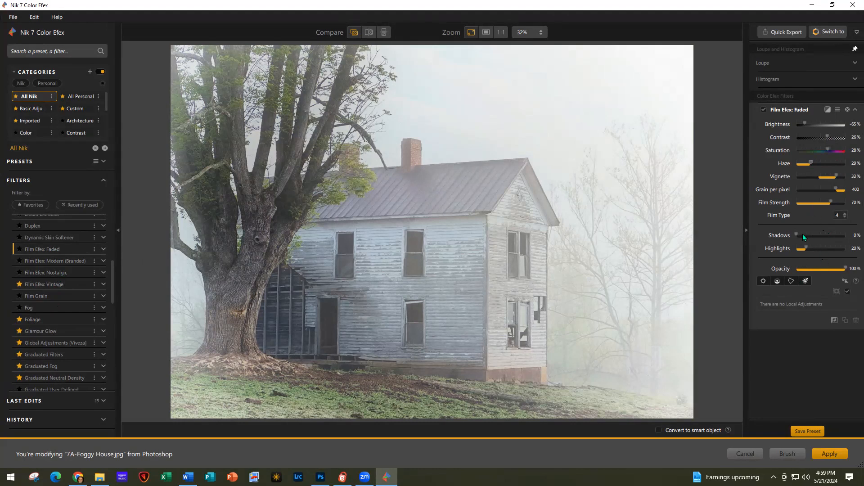
drag(797, 235, 805, 238)
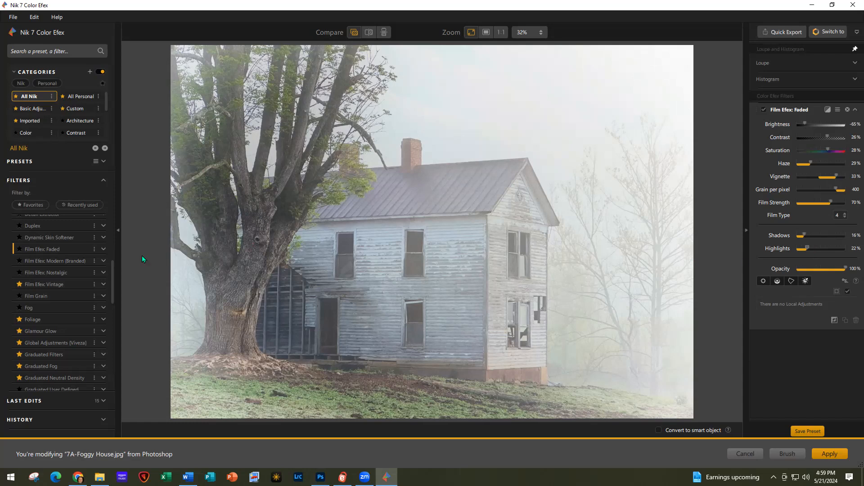
Add a Fog filter and thin its Intensity to 11%
click(84, 308)
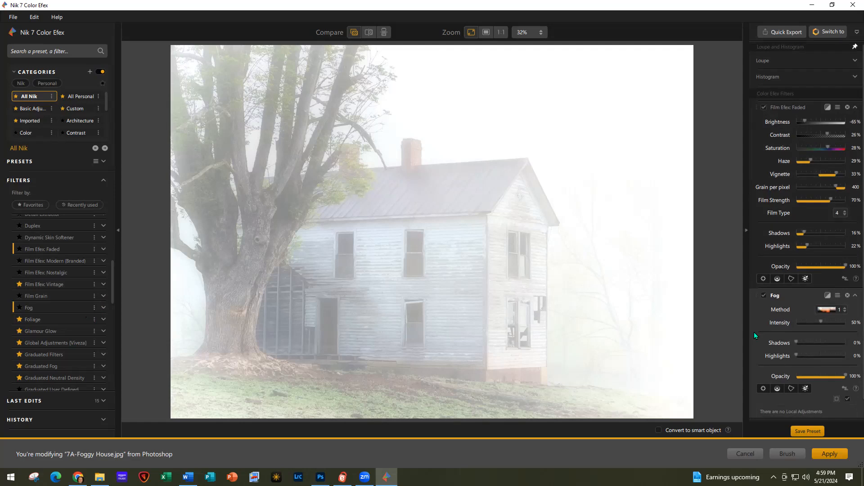
scroll(754, 332, down, 1)
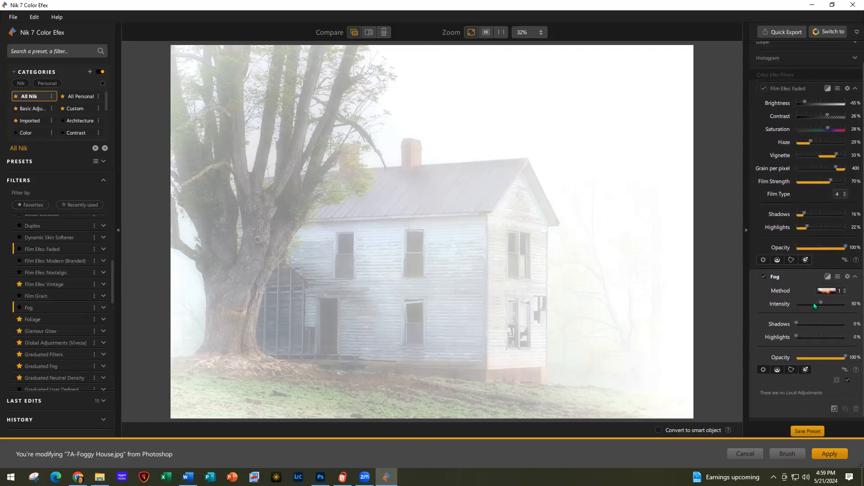
drag(819, 303, 803, 303)
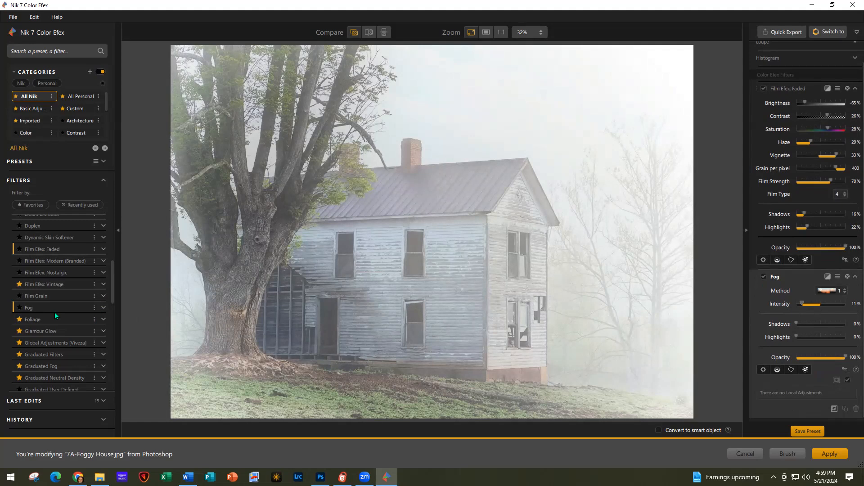
scroll(55, 312, down, 5)
scroll(55, 312, down, 3)
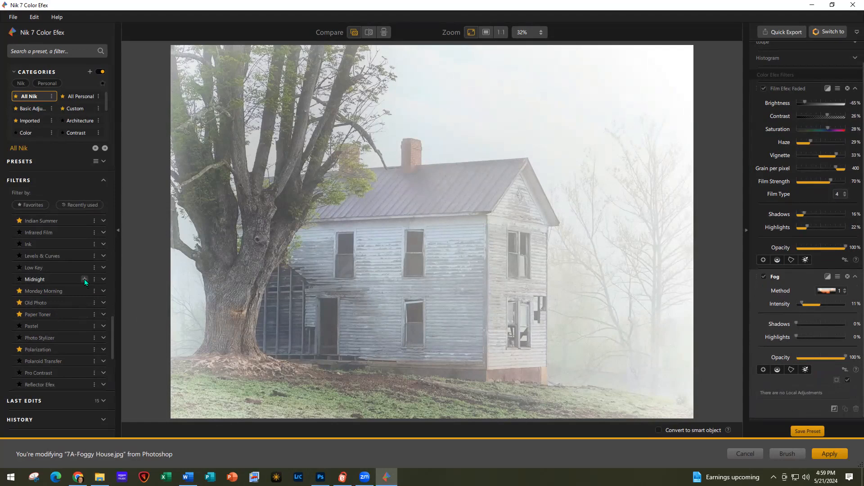
Stack a brightened Midnight filter at 70% opacity and apply the result to Photoshop
click(85, 279)
scroll(809, 384, down, 1)
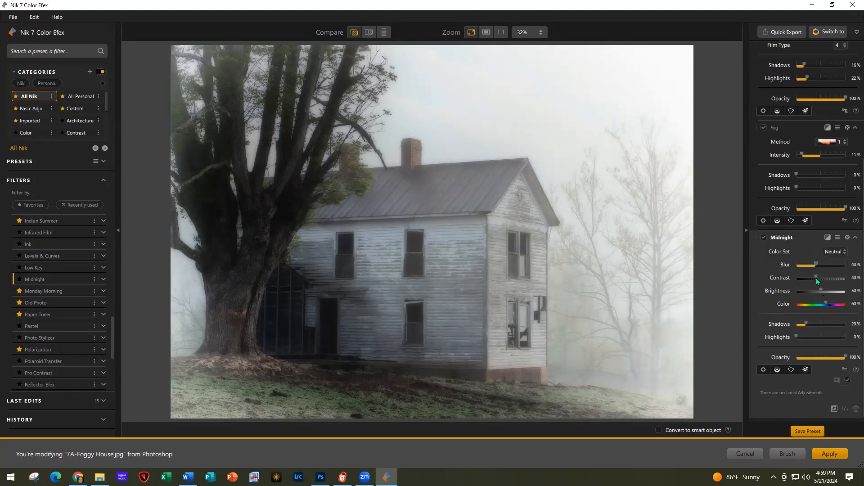
drag(823, 290, 825, 290)
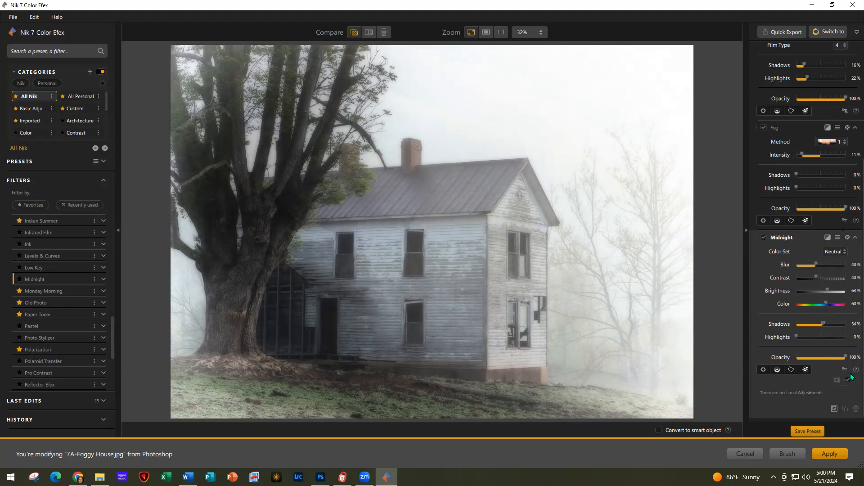
drag(845, 358, 834, 358)
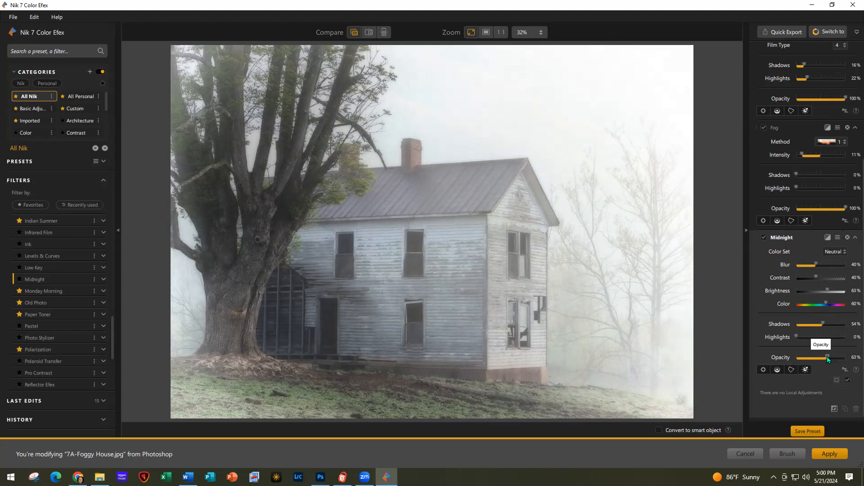
drag(833, 359, 831, 360)
click(834, 454)
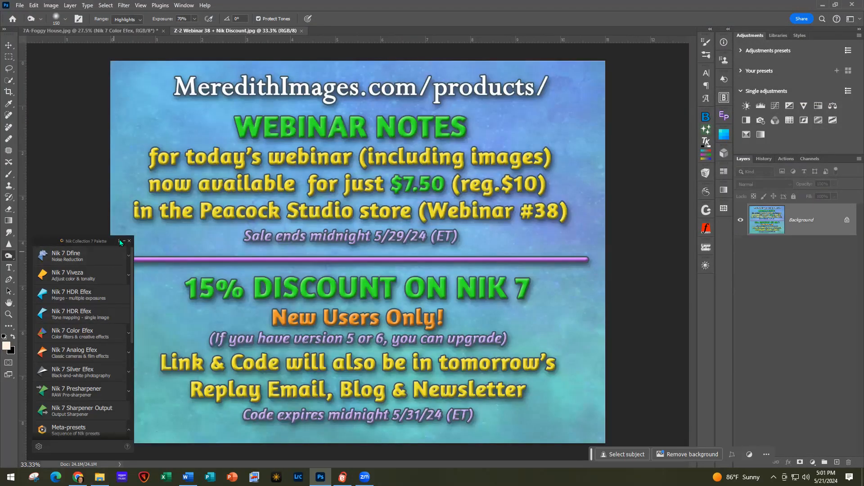
Collapse the Nik Collection 7 palette to uncover the Z-2 Webinar 38 + Nik Discount.jpg slide
click(125, 242)
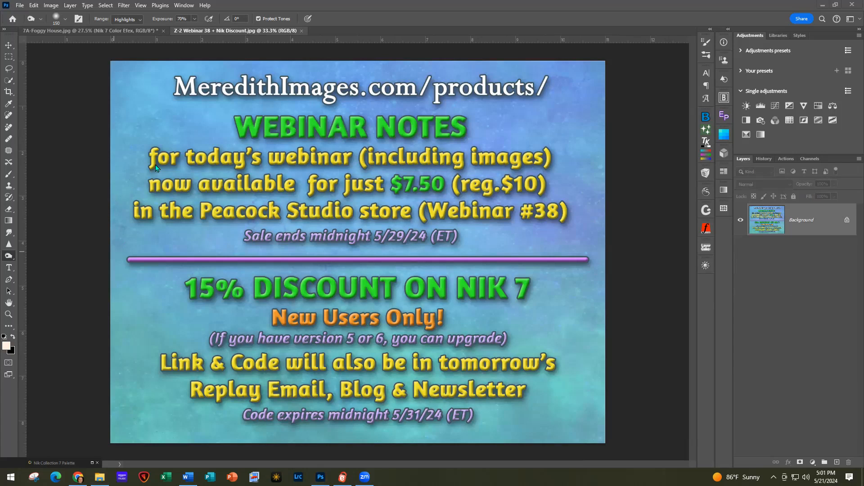